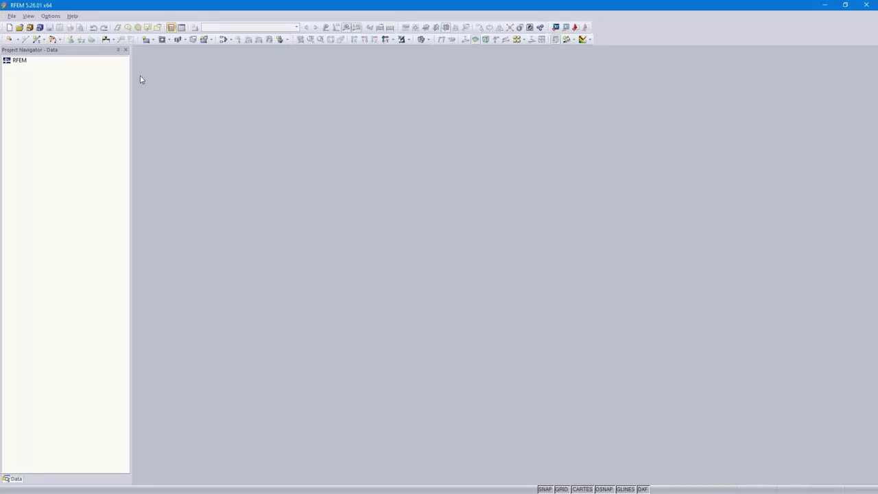
Step: Create a new 3D model named Glass railing using the standard DIN 1055-100 + DIN 18008 (Glass)
left_click(9, 28)
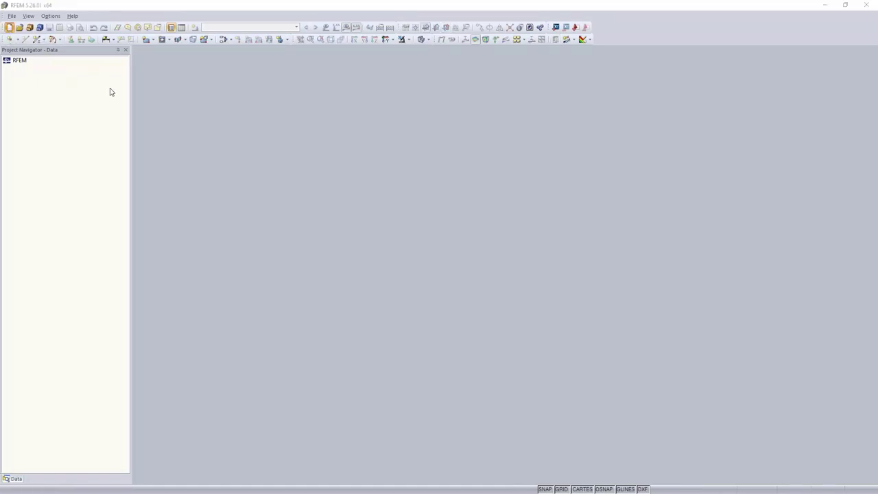
type("Glass railing")
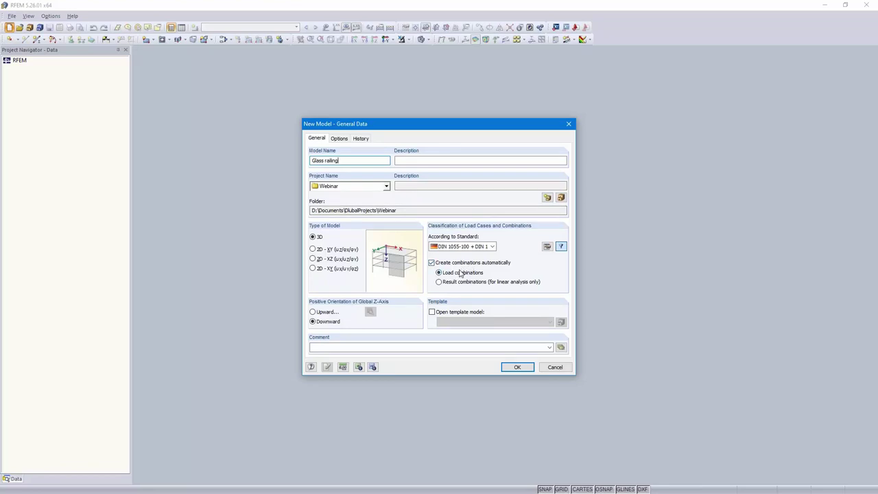
left_click(491, 246)
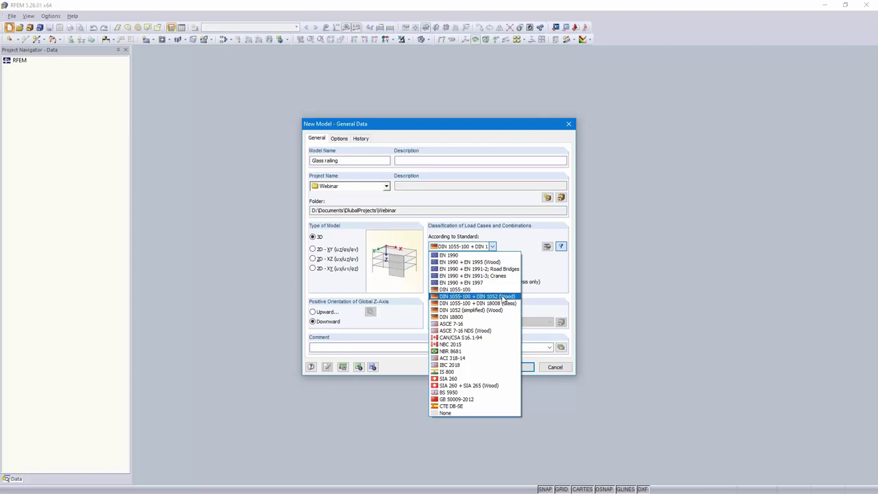
left_click(506, 303)
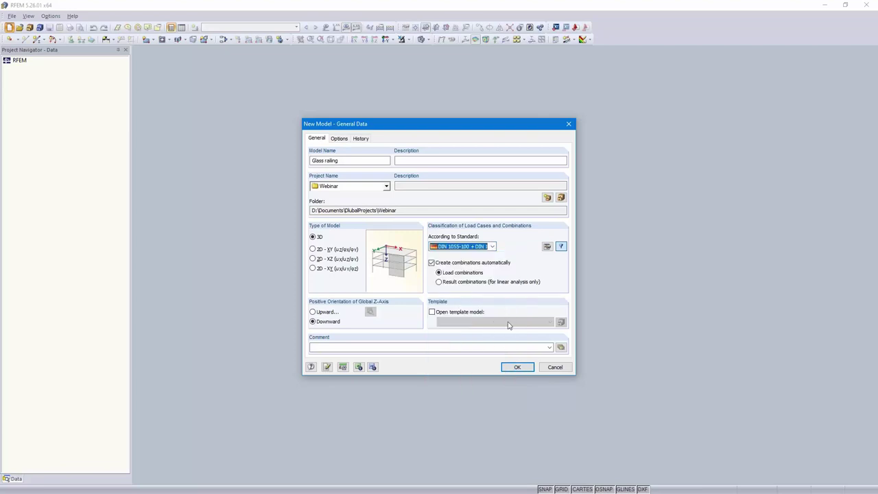
left_click(516, 368)
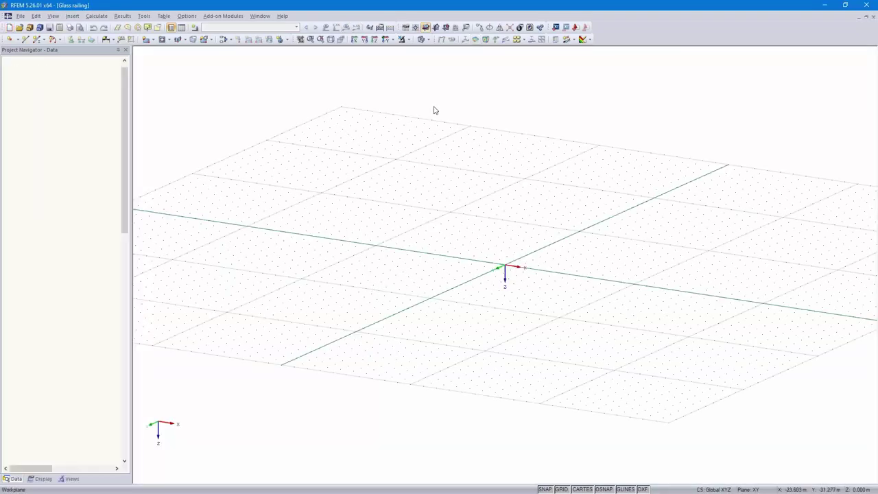
Step: Set the XZ plane as the work plane and view the model in the reverse Y-direction
left_click(445, 28)
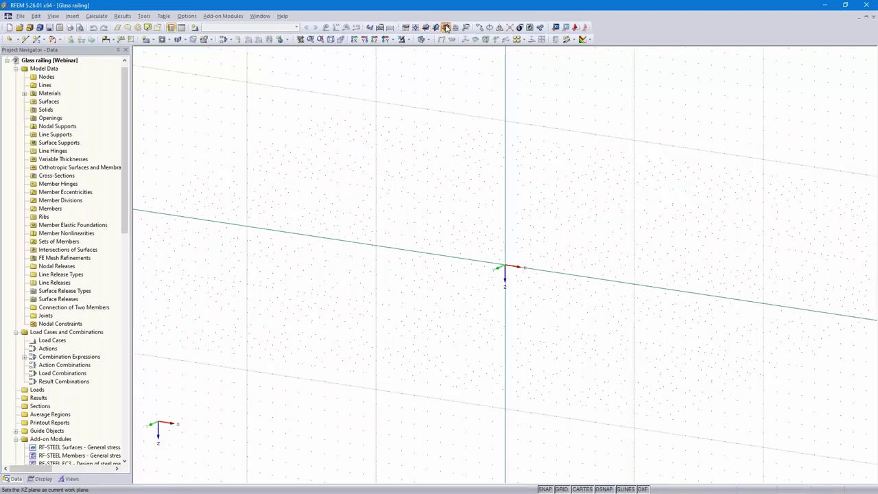
left_click(386, 40)
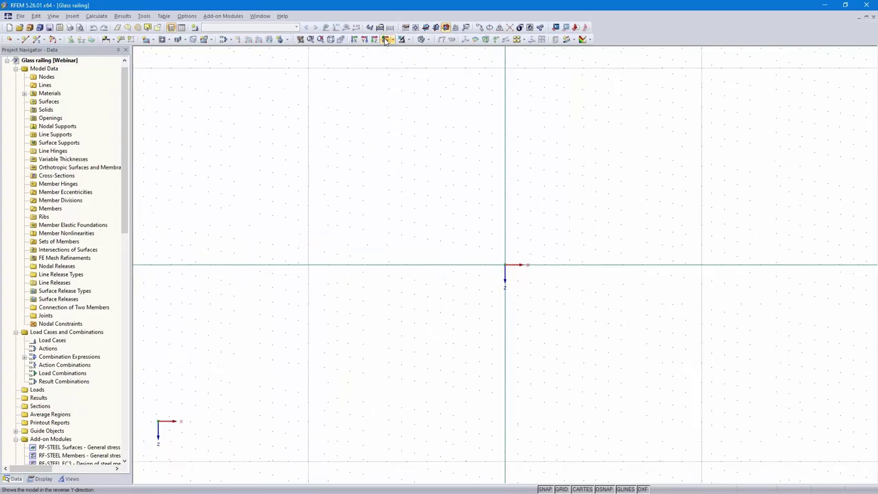
scroll(579, 256, "up", 3)
middle_click_drag(577, 255, 552, 336)
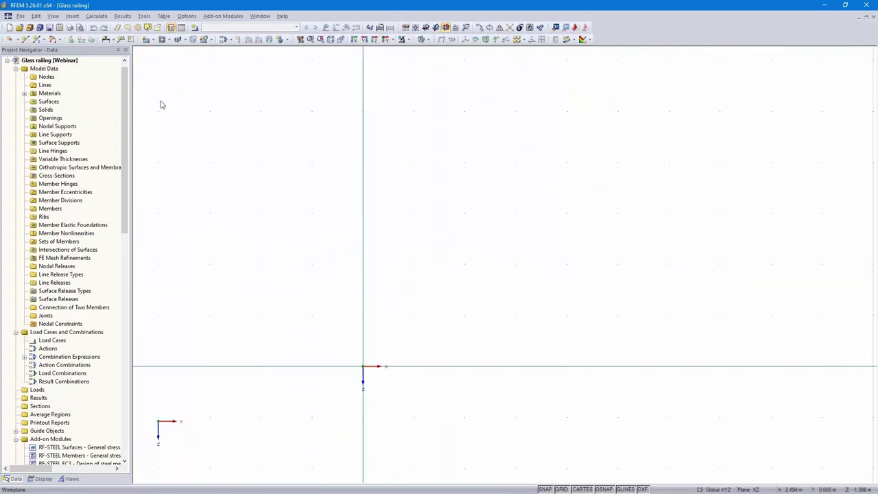
Step: Draw a 1 m by 1 m rectangular surface from the origin with a constant thickness of 180 mm and Steel S 235
left_click(153, 40)
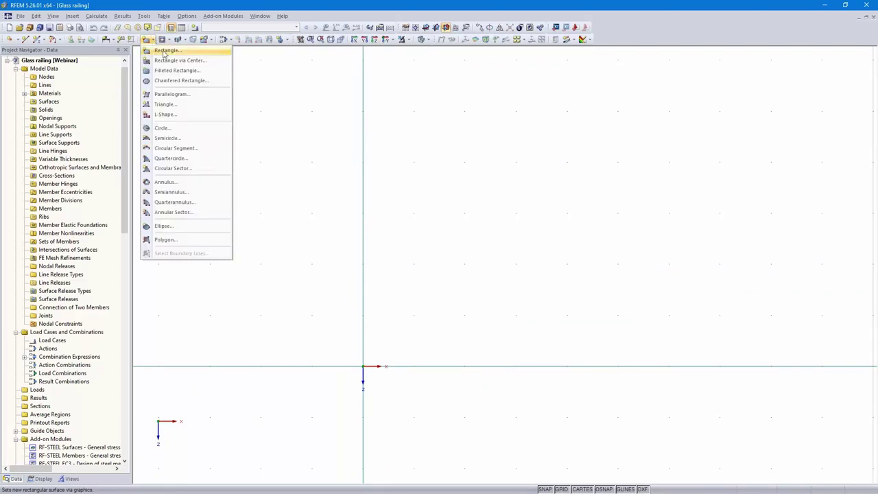
left_click(161, 50)
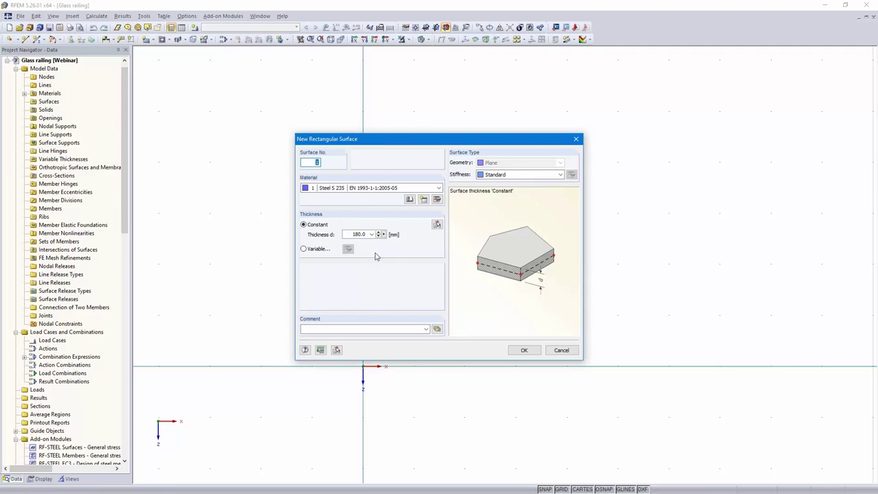
left_click(523, 351)
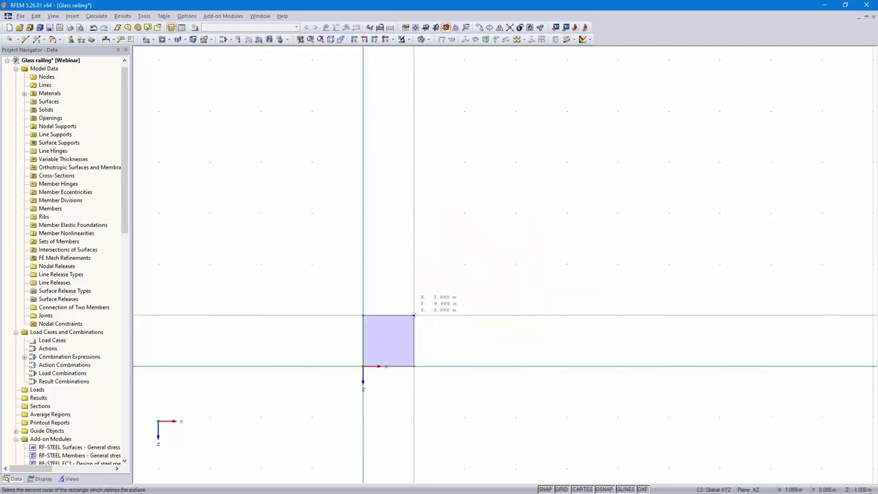
left_click(414, 316)
Step: Copy the surface's bottom edge line with a displacement of -0.1 m in the Z direction
scroll(430, 342, "up", 2)
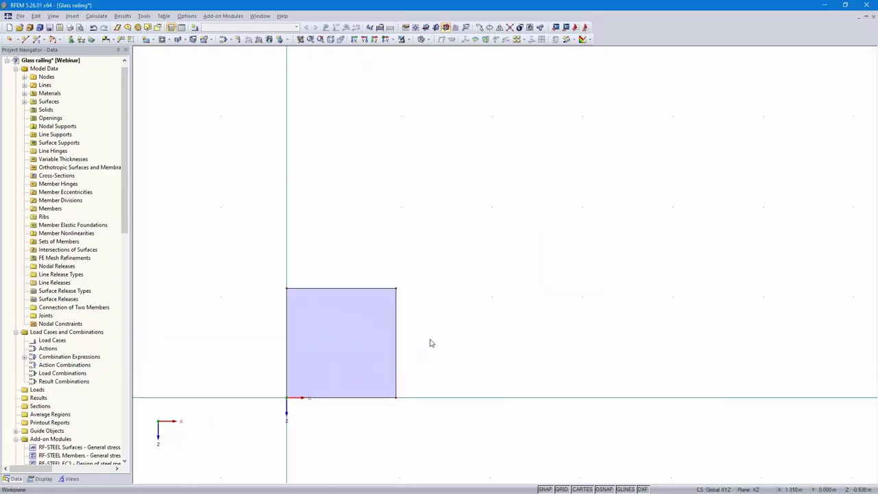
scroll(592, 247, "up", 5)
middle_click(672, 242)
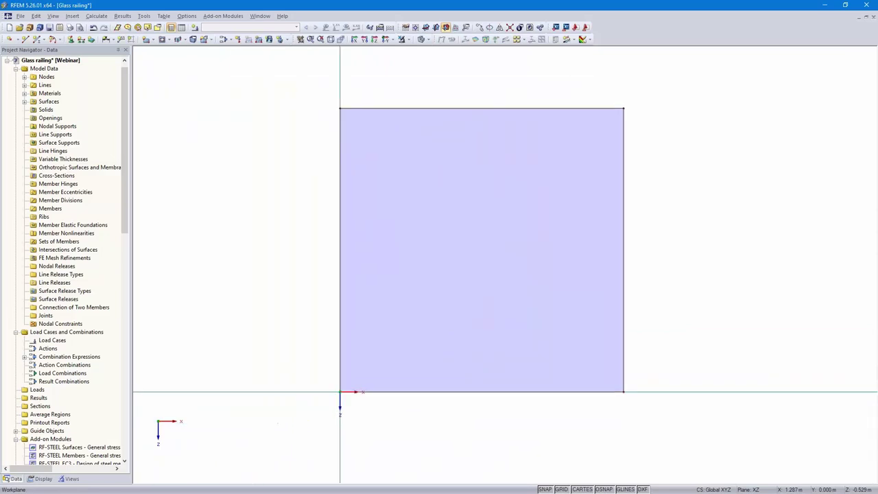
left_click(462, 396)
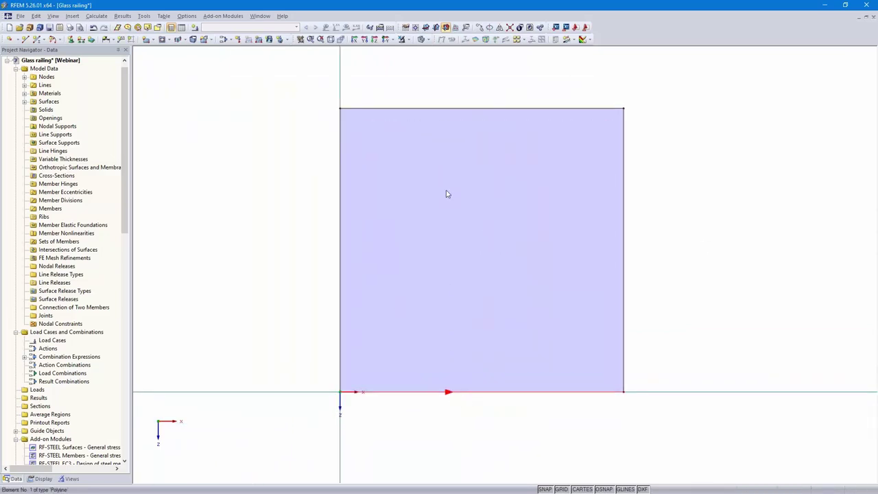
left_click(480, 27)
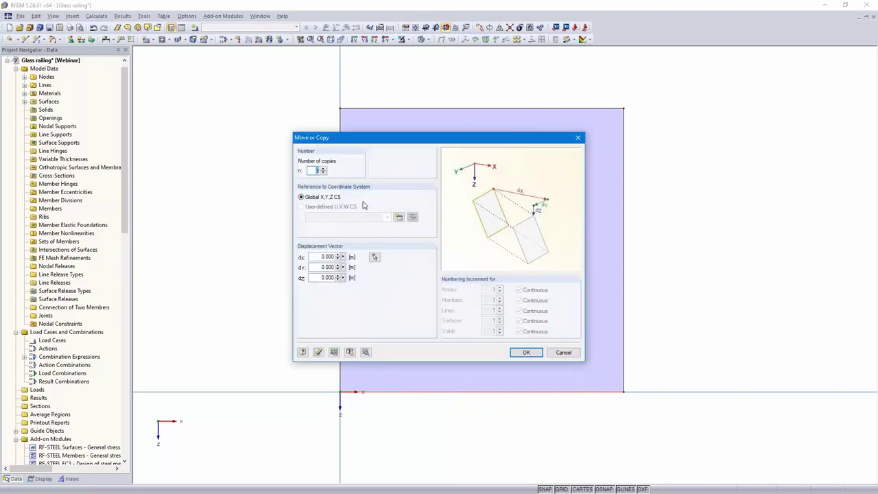
left_click(324, 168)
left_click(316, 277)
type("-.1")
left_click(526, 353)
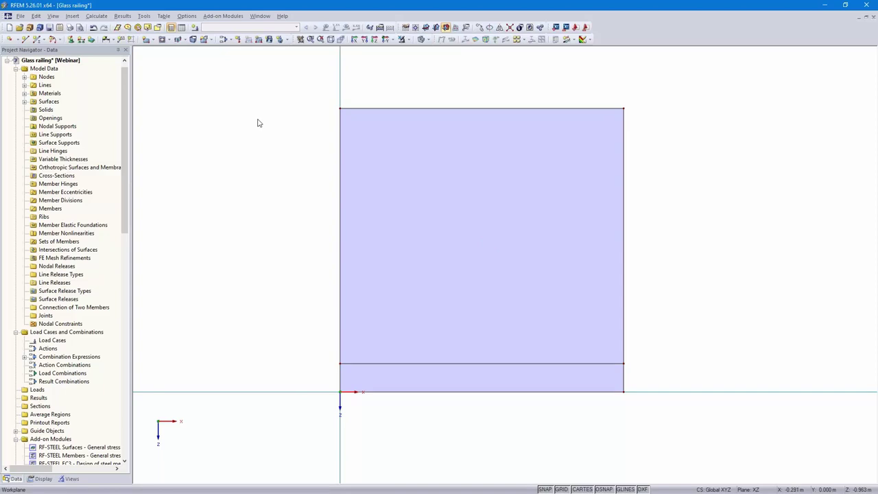
Step: Describe load case LC1 as Self-weight with the Permanent action category
left_click(195, 28)
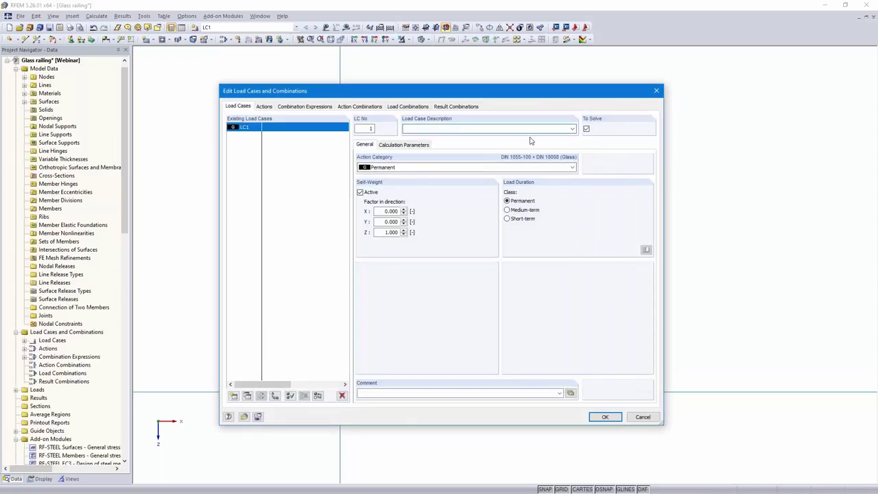
left_click(572, 129)
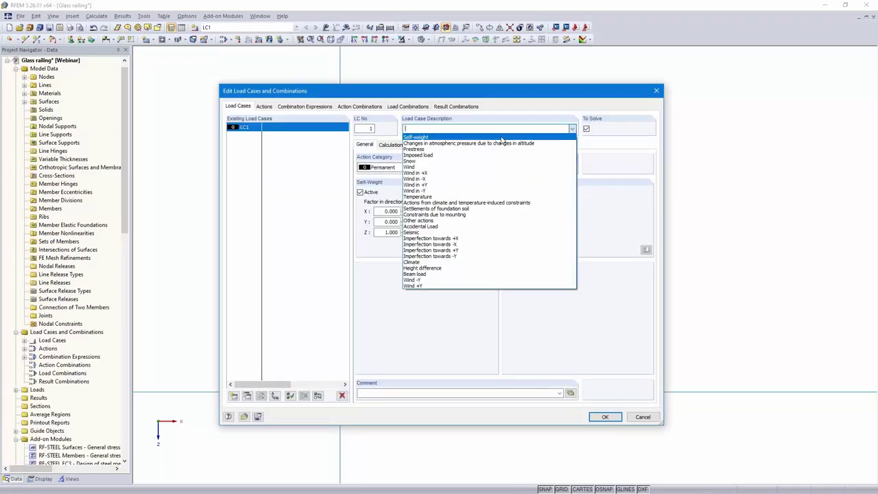
left_click(503, 138)
left_click(386, 170)
left_click(388, 169)
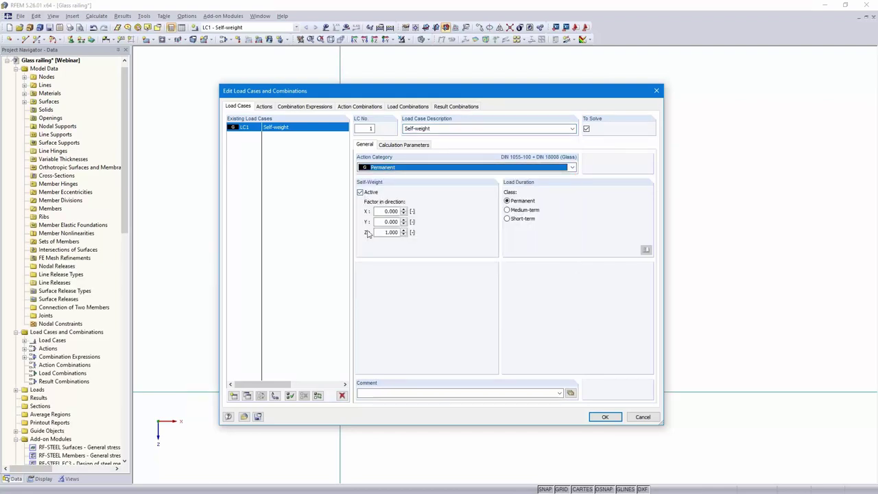
Step: Add load case LC2 named Beam load with the action category Imposed - Category A: domestic, residential areas
left_click(234, 397)
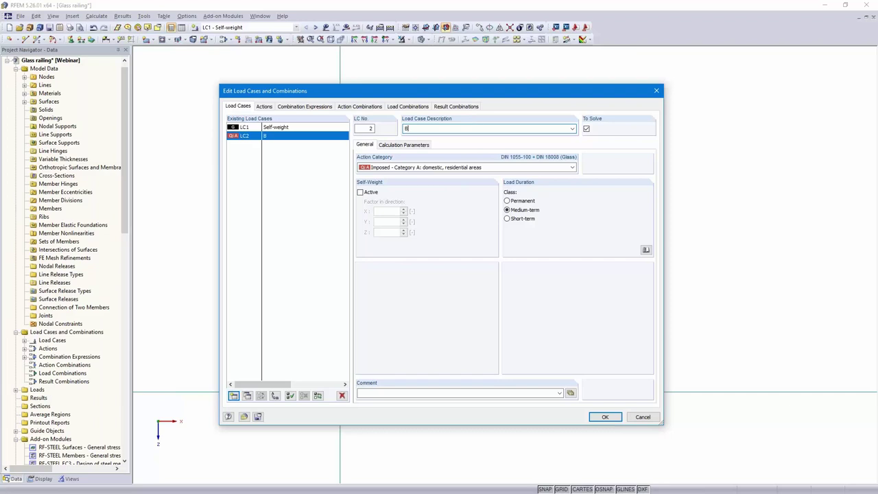
type("Beam l")
left_click(450, 167)
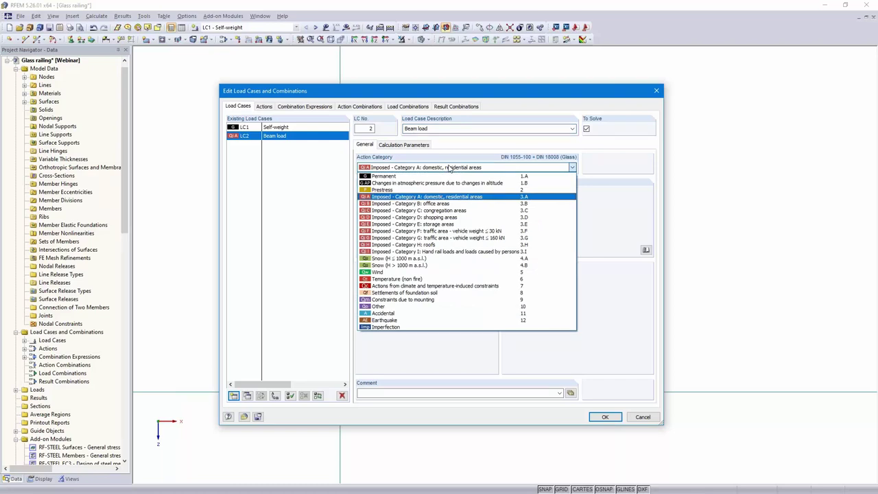
left_click(449, 167)
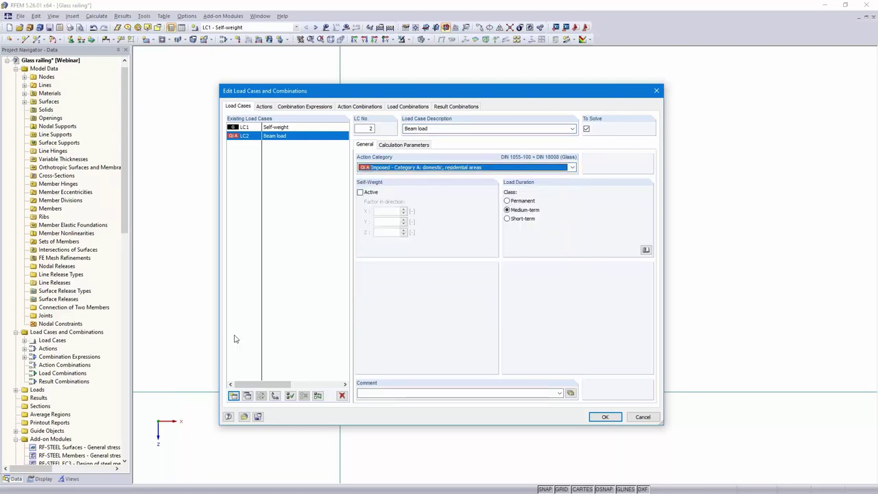
Step: Add load case LC3 described as Wind with the Wind action category
left_click(234, 397)
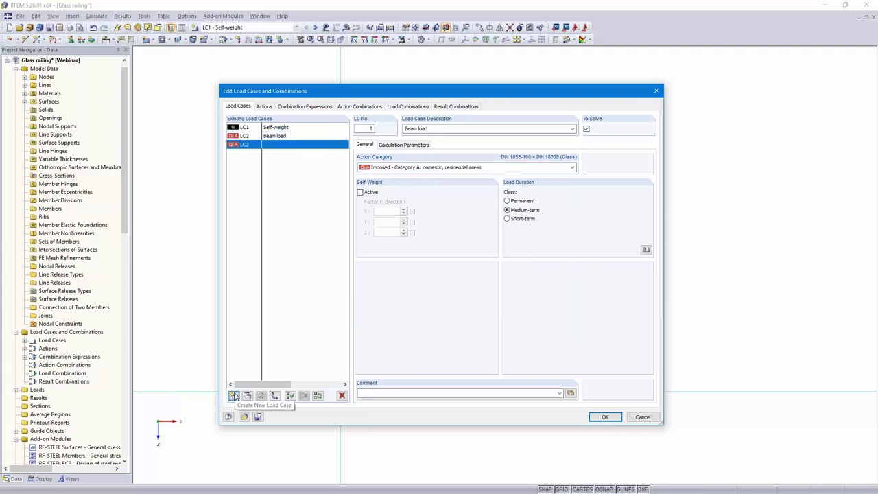
left_click(572, 129)
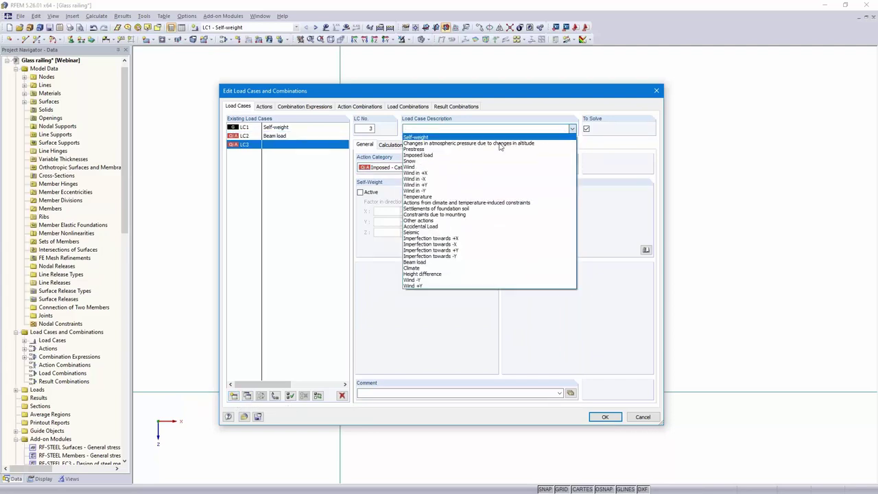
left_click(452, 167)
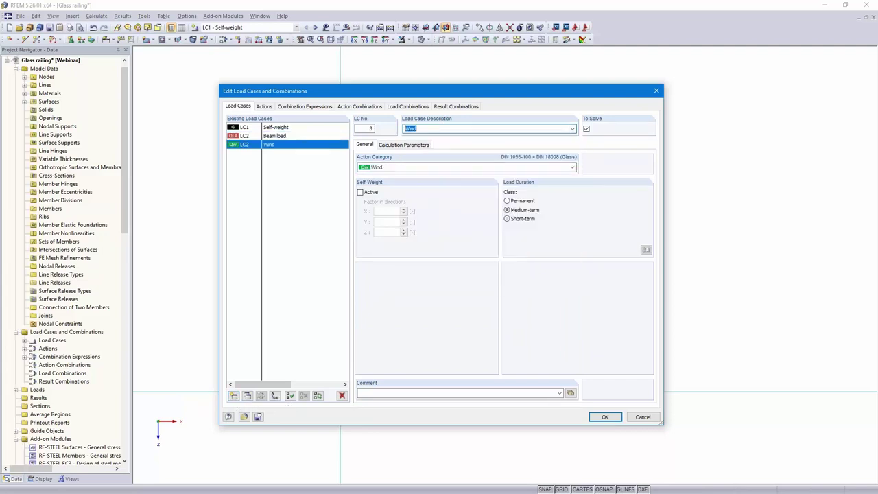
left_click(382, 168)
left_click(425, 242)
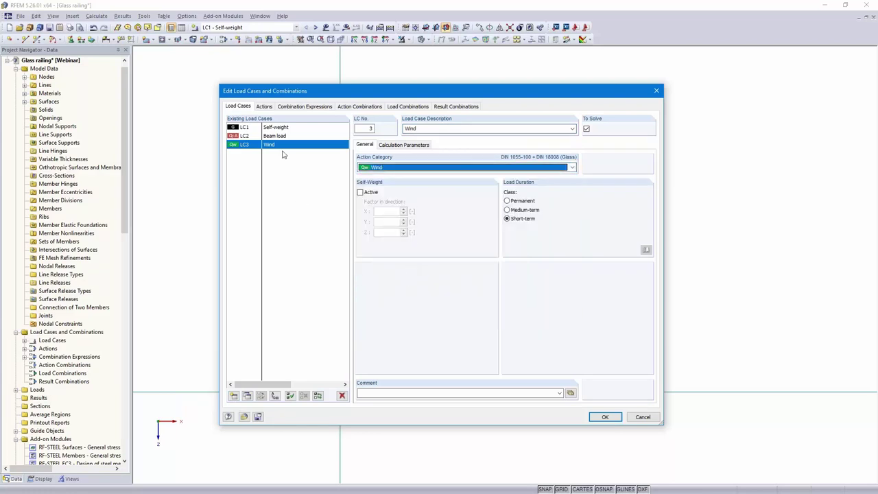
Step: Review the actions, the ULS and SLS combination expressions, and the generated action and load combinations
left_click(265, 108)
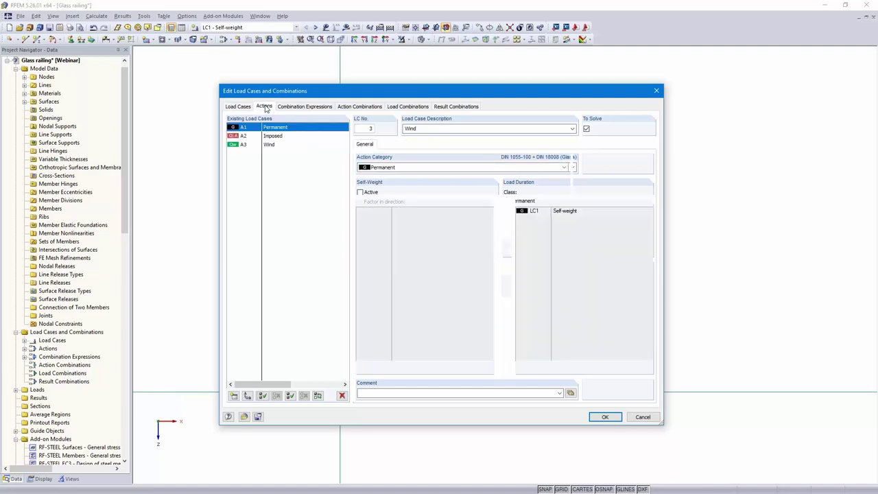
left_click(307, 110)
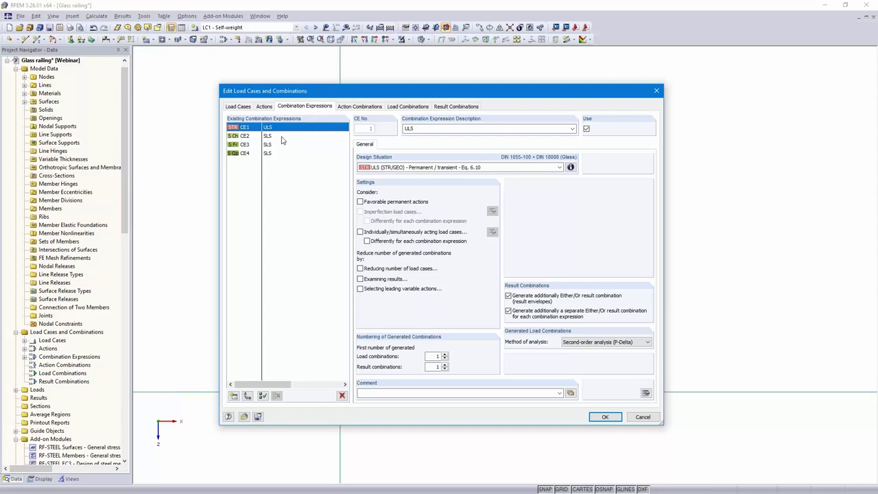
left_click(280, 136)
left_click(280, 145)
left_click(281, 154)
left_click(361, 108)
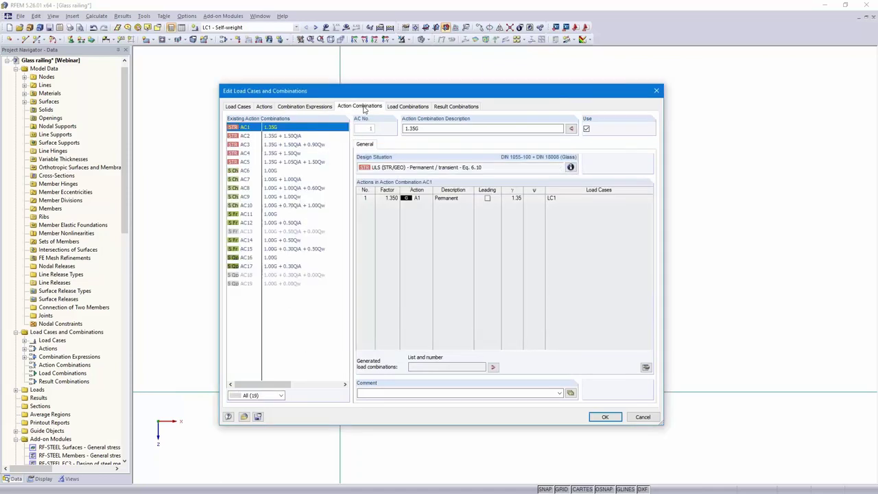
left_click(410, 107)
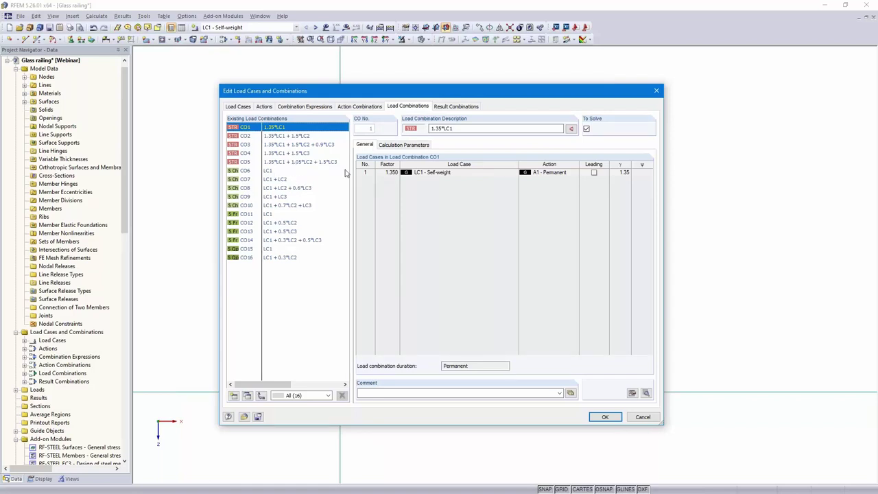
Step: Check the characteristic, frequent and quasi-permanent SLS result combinations and accept the load case and combination settings
left_click(449, 107)
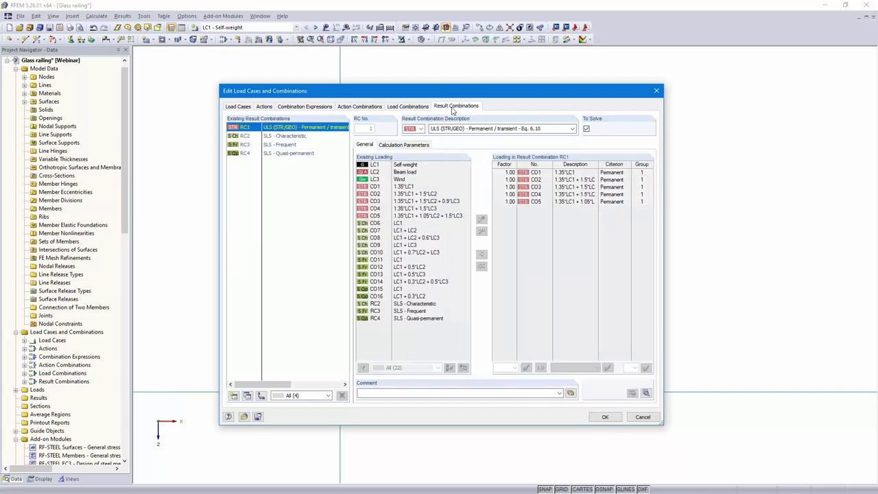
left_click(279, 137)
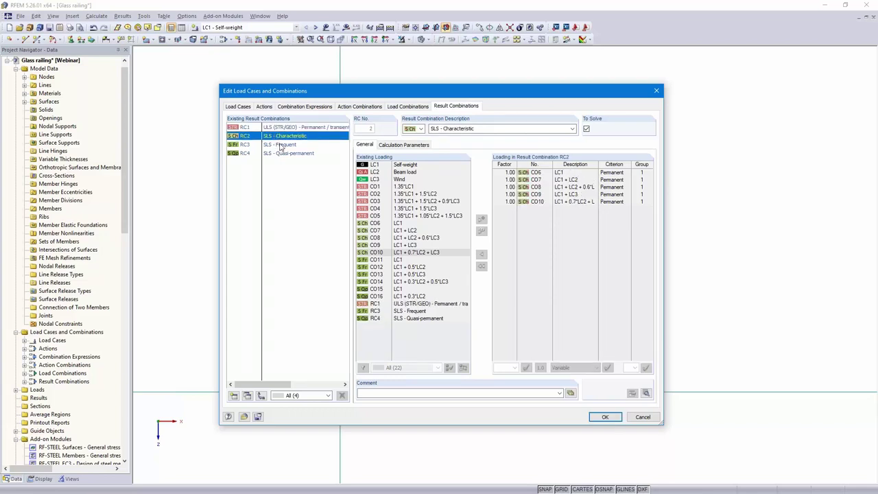
left_click(279, 145)
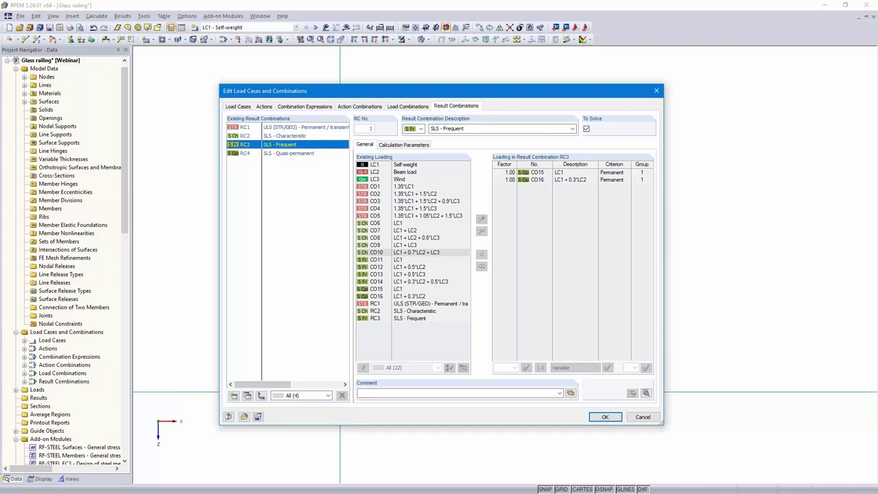
left_click(283, 153)
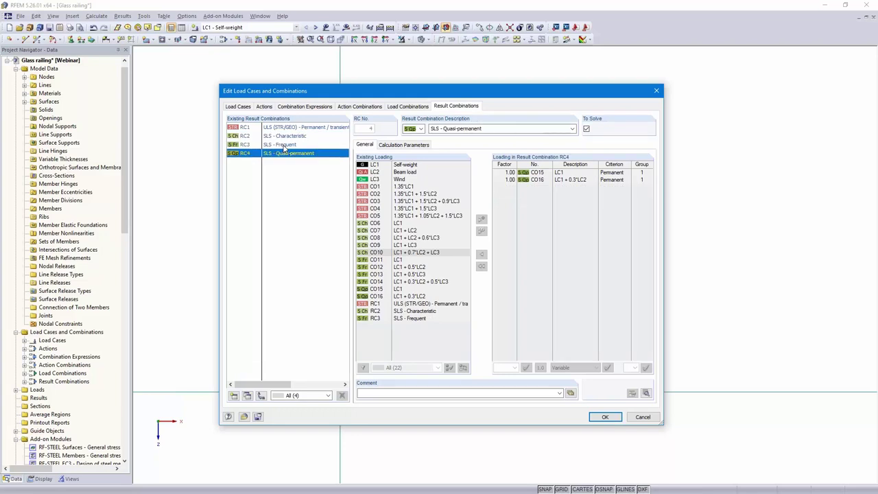
left_click(604, 417)
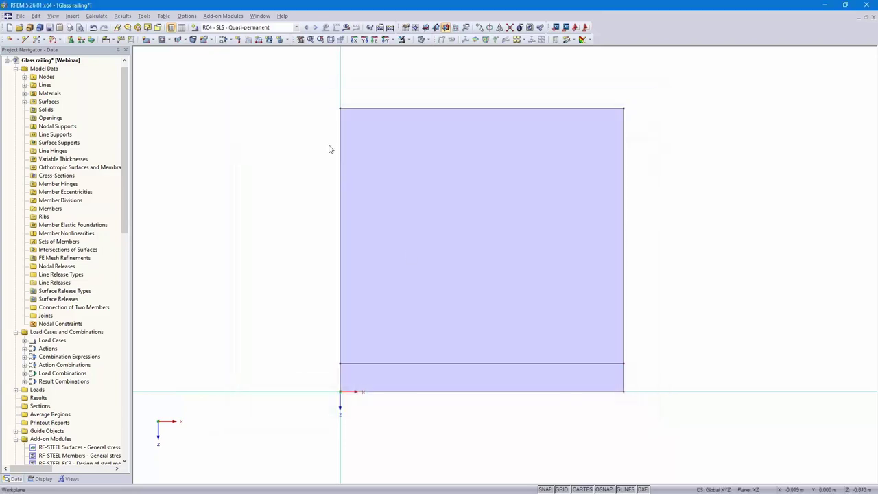
Step: In load case LC2 Beam load, apply a uniform 0.5 kN/m line load in global YL to the panel's top edge
left_click(296, 28)
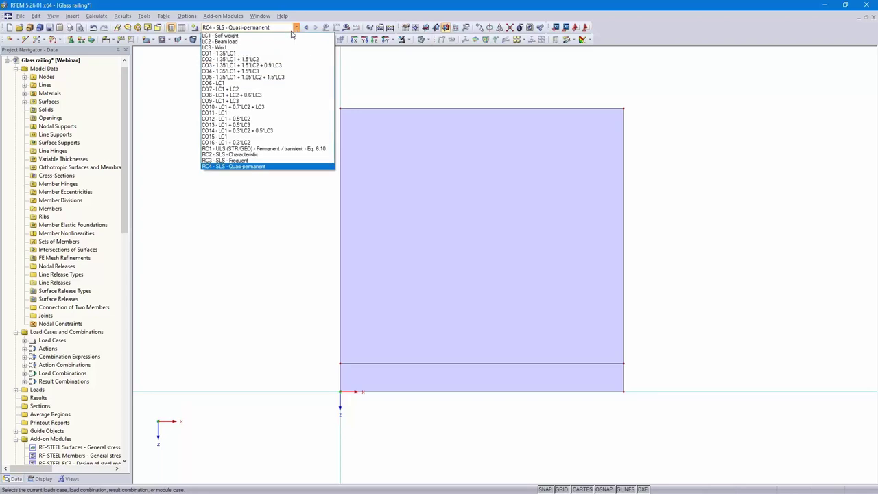
left_click(268, 46)
middle_click_drag(748, 272, 626, 284, "ctrl")
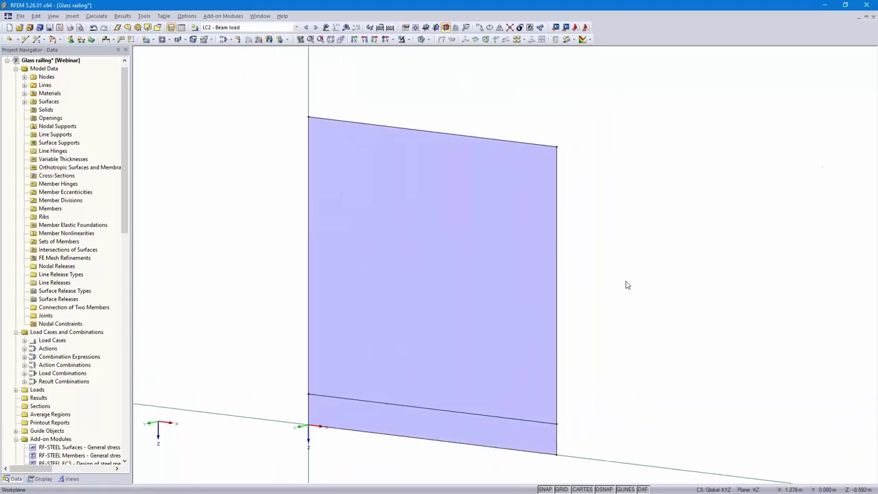
left_click(259, 40)
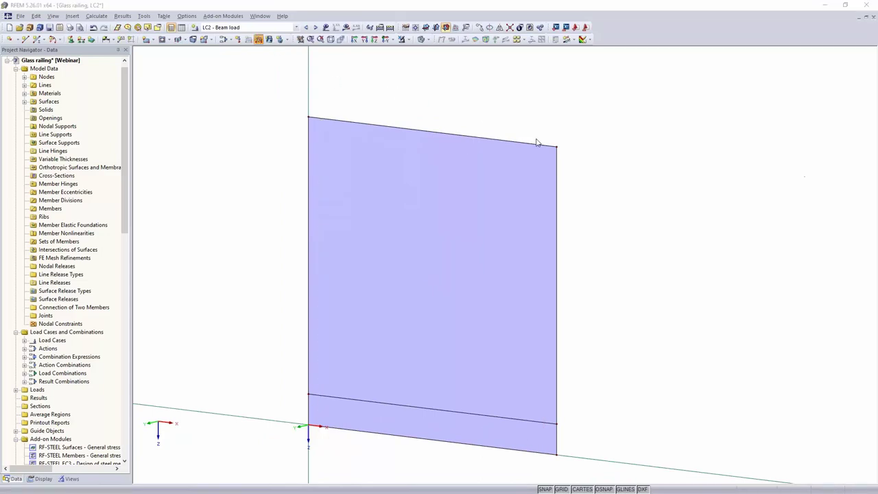
left_click(458, 207)
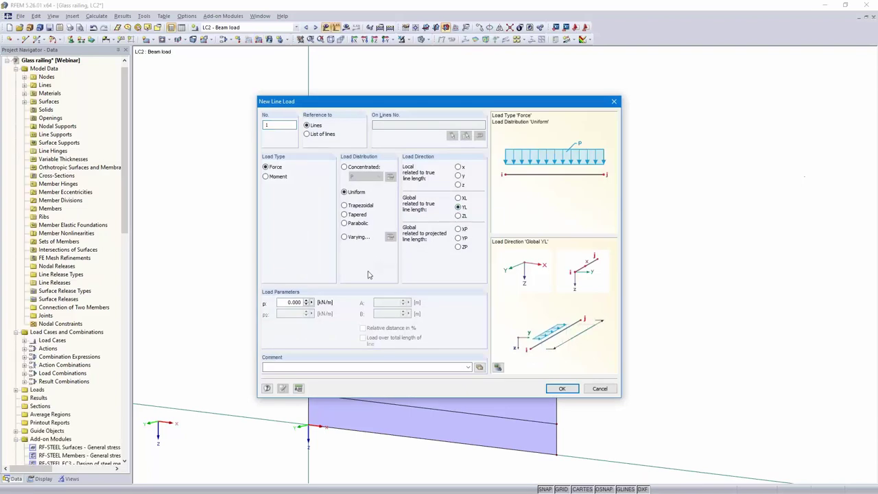
double_click(295, 303)
type("0.5")
left_click(562, 388)
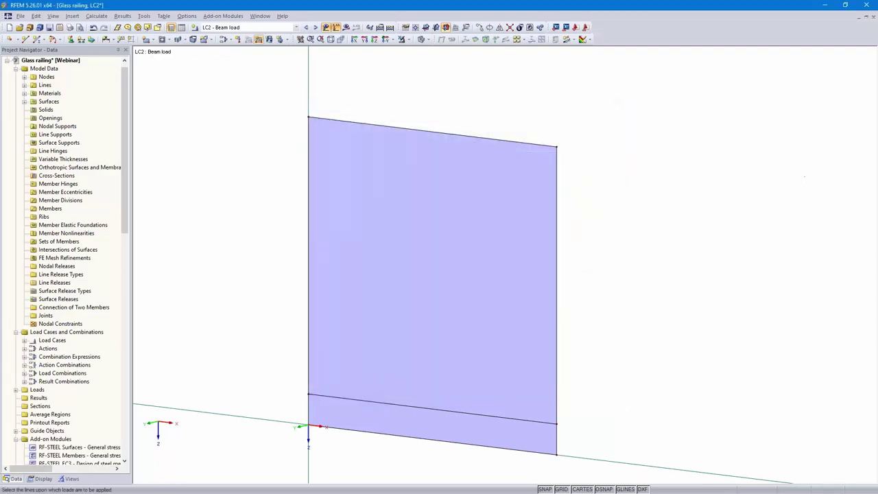
left_click(460, 134)
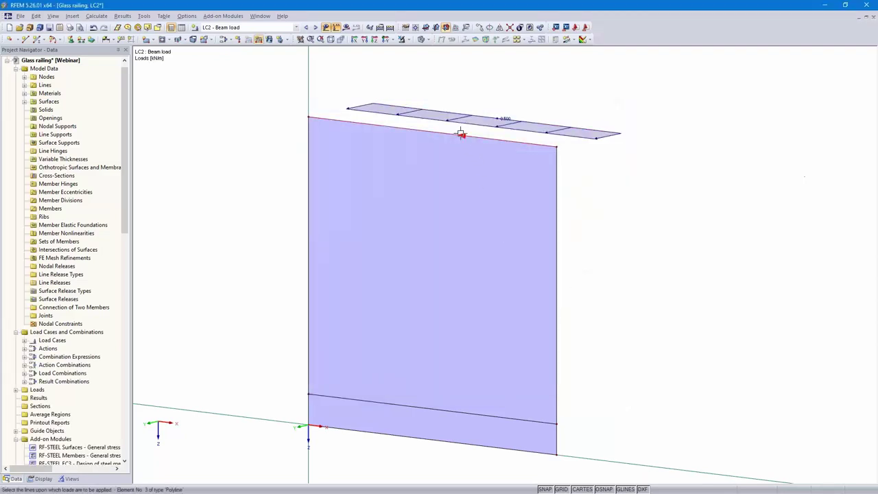
Step: In load case LC3 Wind, apply a uniform 0.85 kN/m² surface load in global YL to the glass panel
left_click(316, 27)
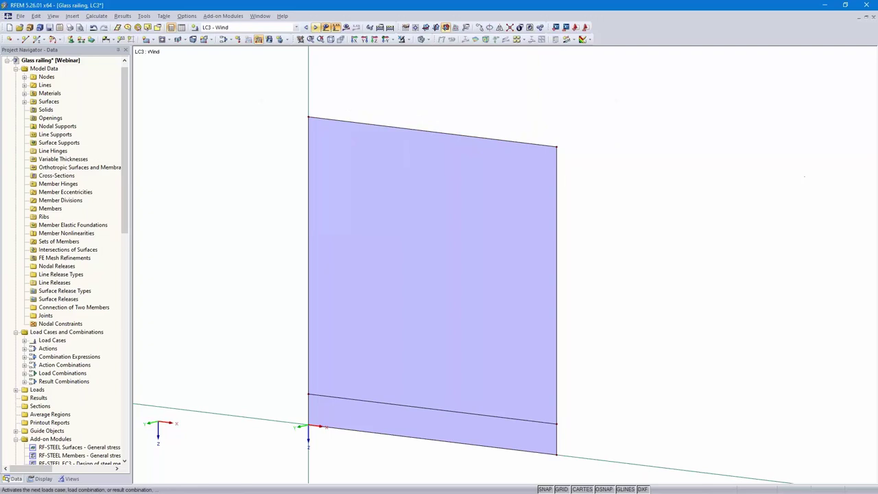
left_click(271, 40)
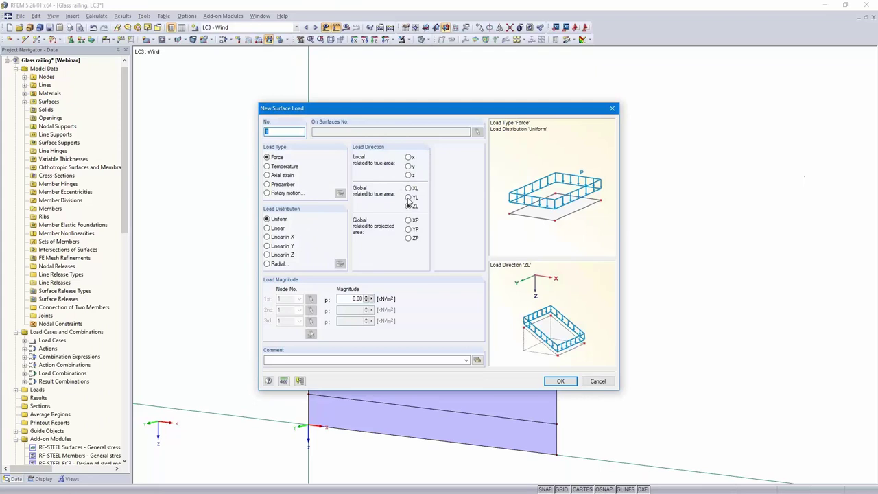
left_click(409, 197)
left_click_drag(357, 299, 377, 303)
type(".85")
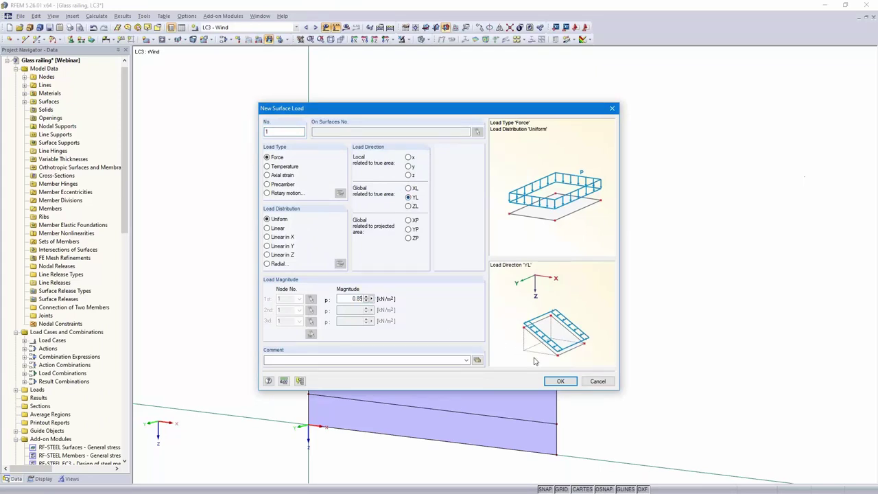
left_click(561, 380)
left_click(545, 289)
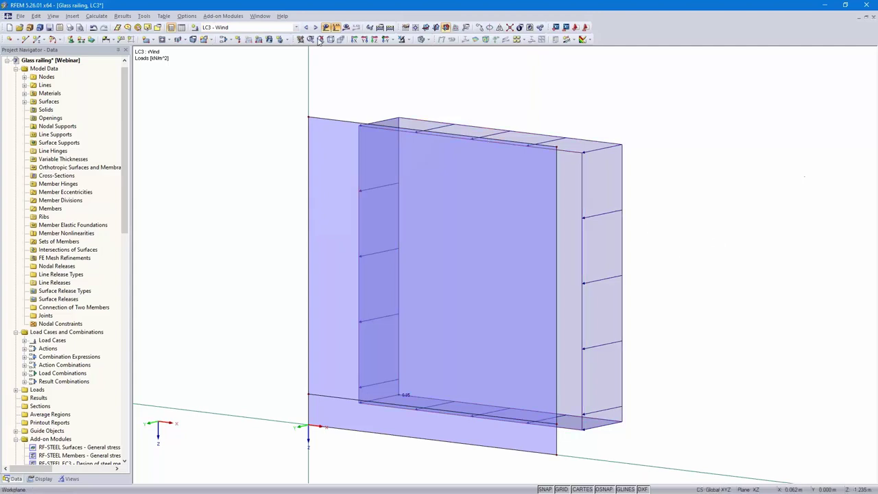
Step: Open the RF-GLASS add-on module and set it to design all surfaces according to DIN 18008:2010-12
left_click(219, 16)
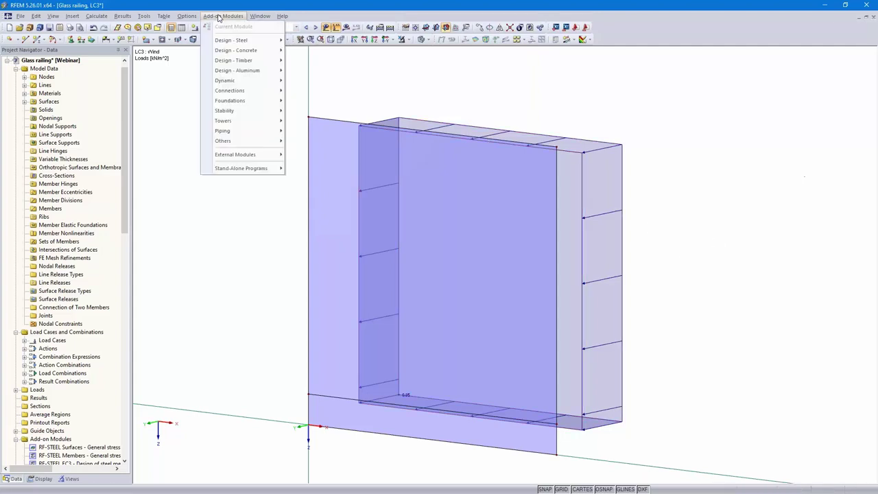
mouse_move(261, 142)
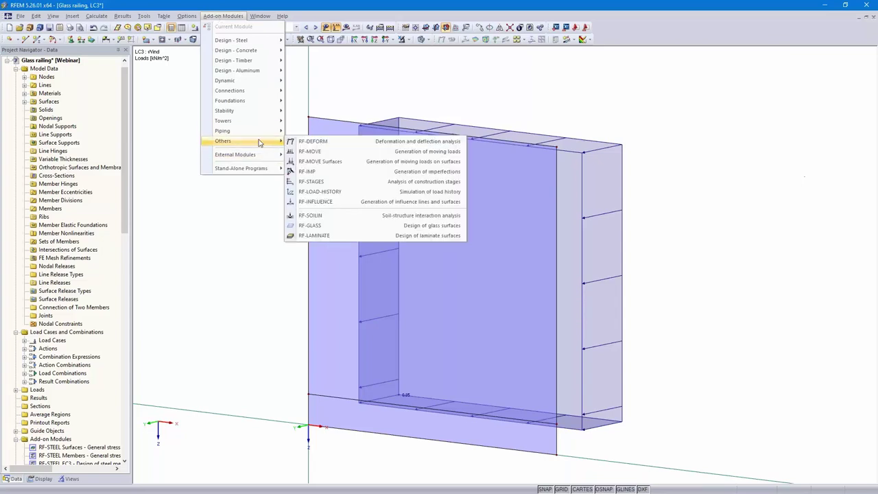
left_click(340, 227)
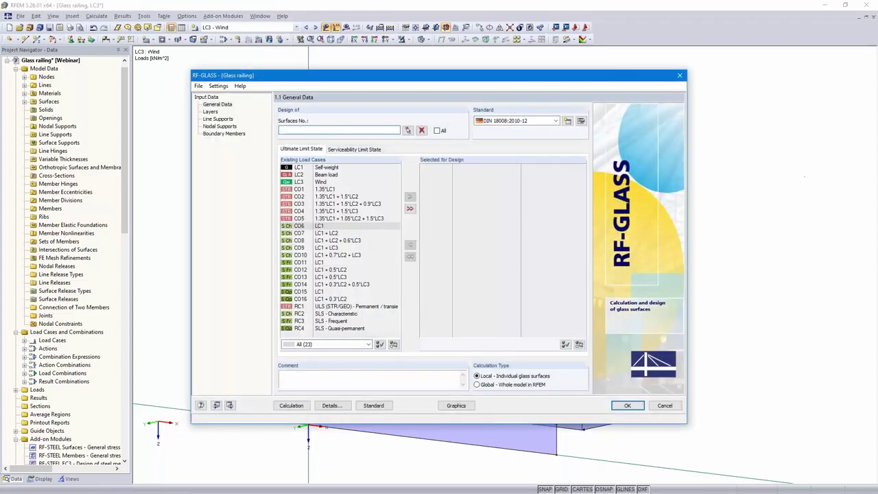
left_click(436, 131)
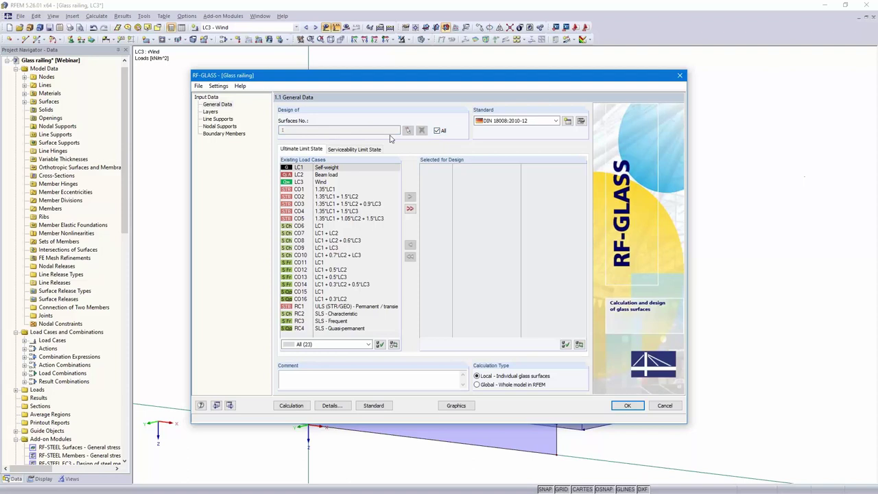
left_click(556, 121)
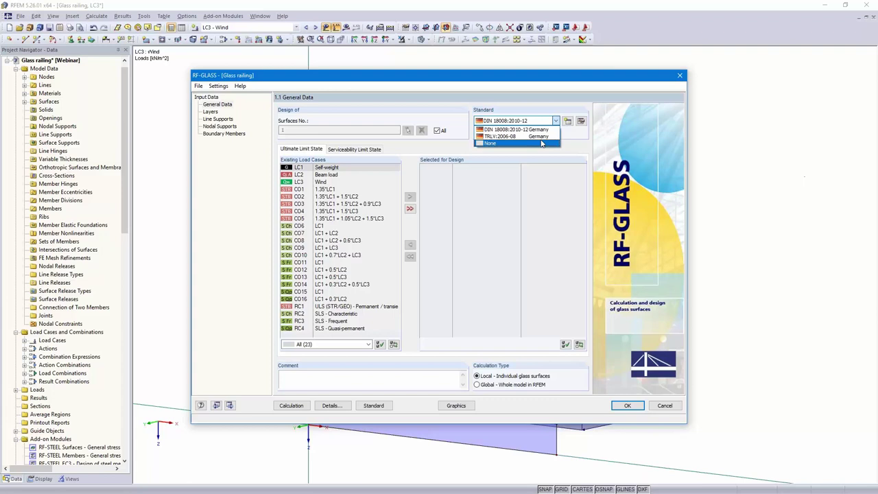
left_click(535, 131)
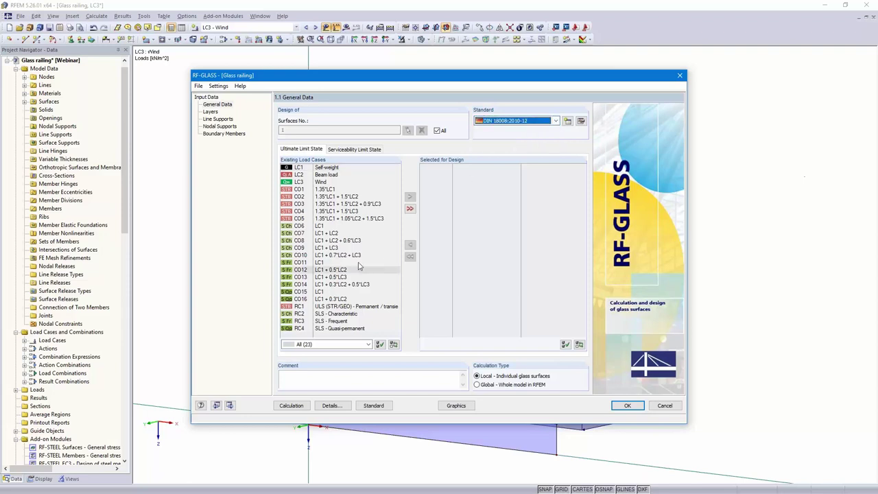
Step: Select result combination RC1 for the ultimate limit state design and check the serviceability limit state selection
double_click(336, 306)
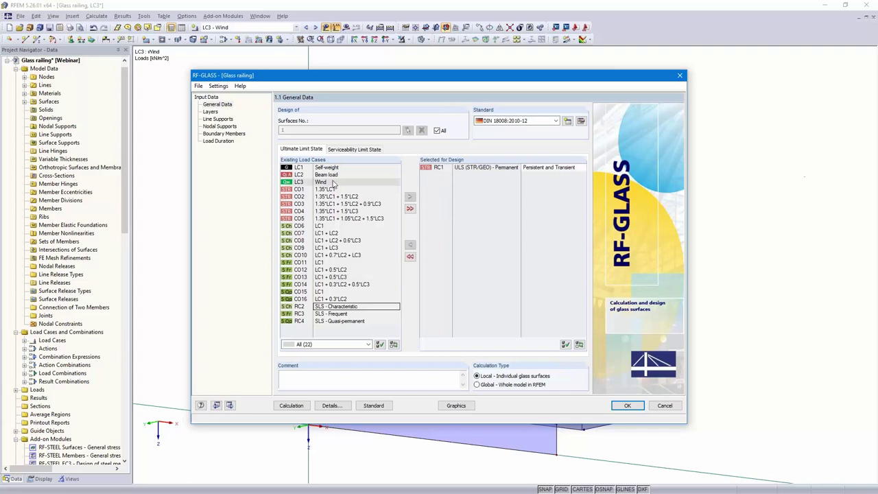
left_click(352, 149)
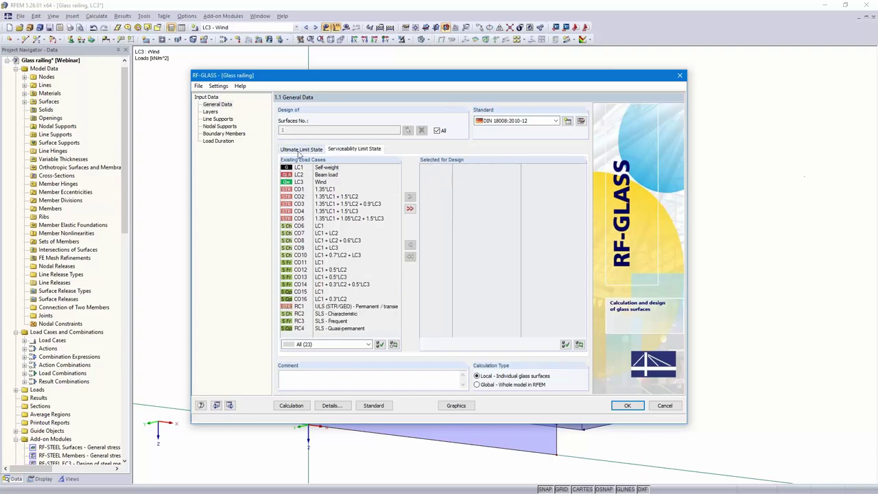
left_click(301, 150)
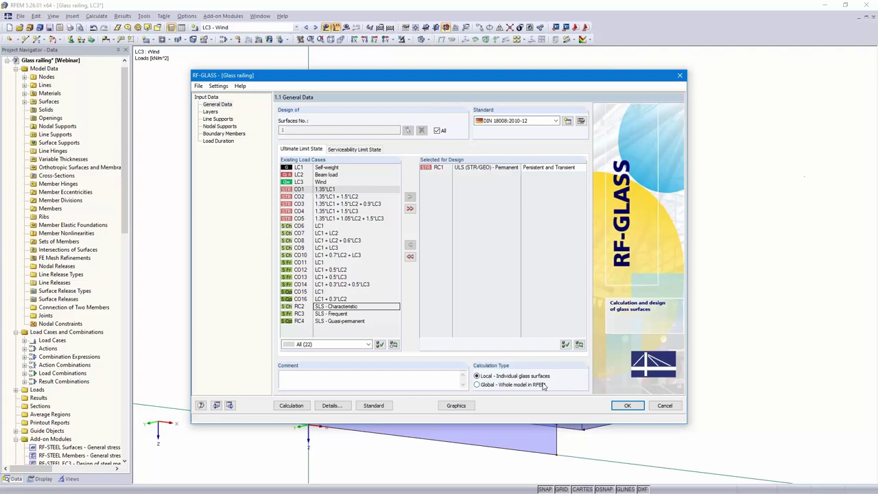
Step: Assign Composition 1 to surface 1 and set layer 1 to the Glass type
left_click(230, 405)
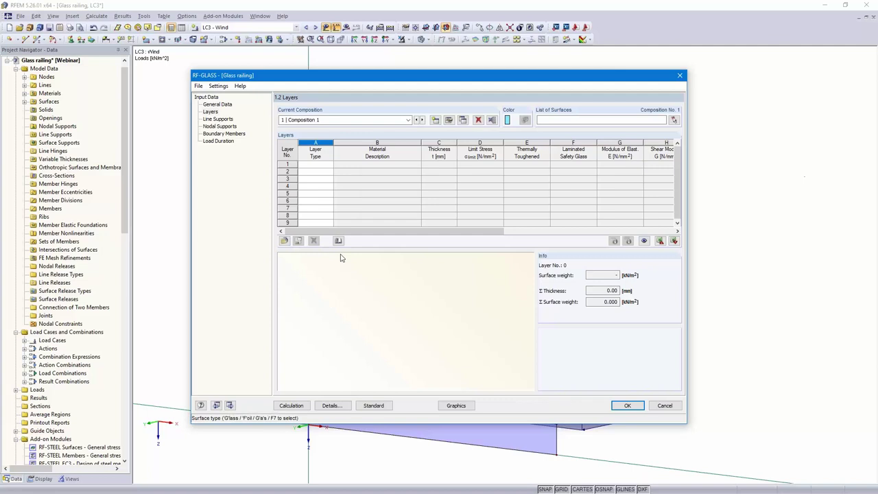
left_click(562, 120)
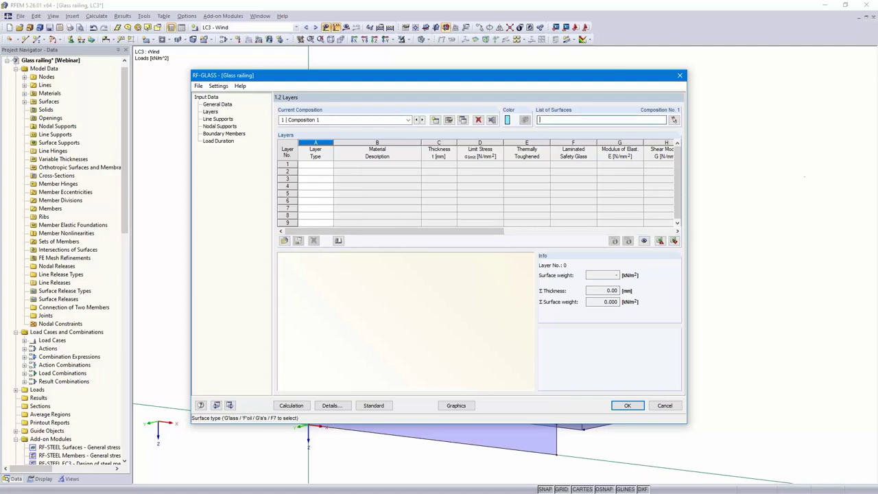
left_click(325, 167)
left_click(329, 166)
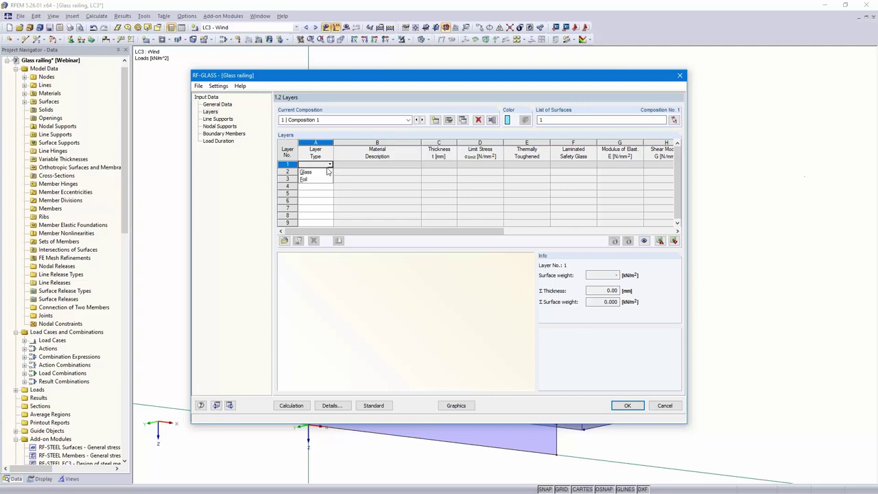
left_click(325, 173)
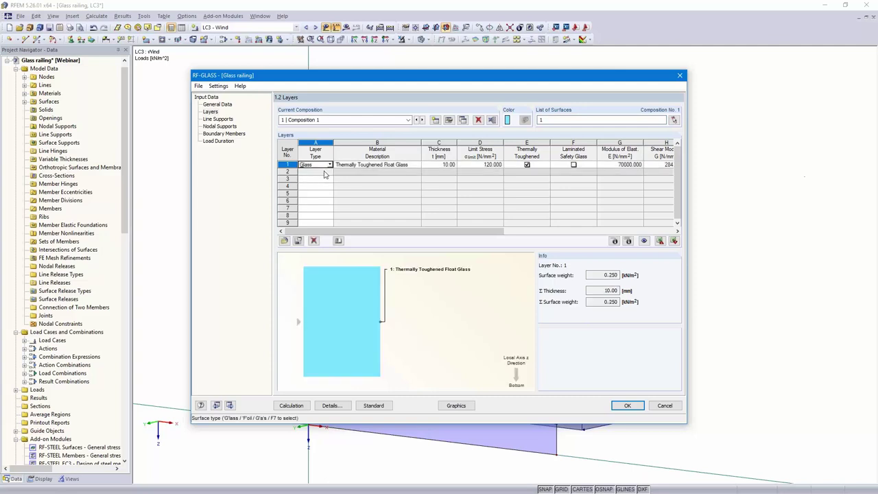
Step: Confirm Thermally Toughened Float Glass from the material library for layer 1 and mark the layer as laminated safety glass
left_click(415, 168)
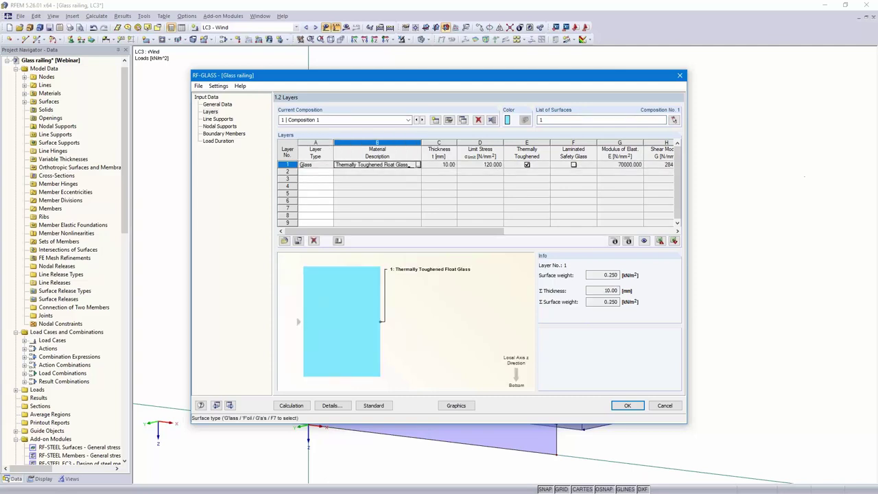
left_click(416, 166)
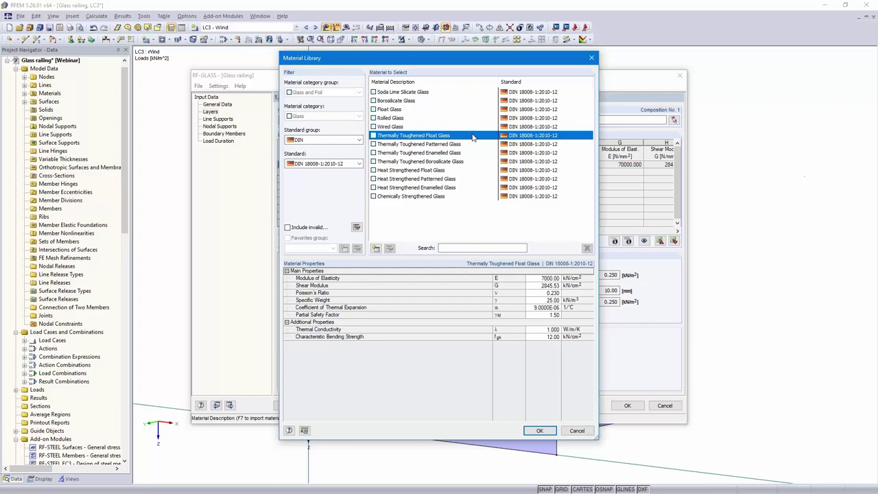
left_click(537, 429)
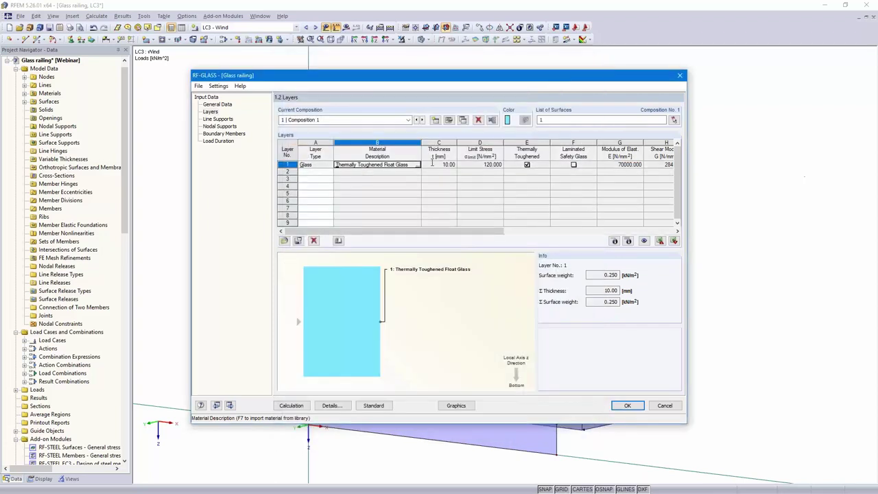
left_click(440, 164)
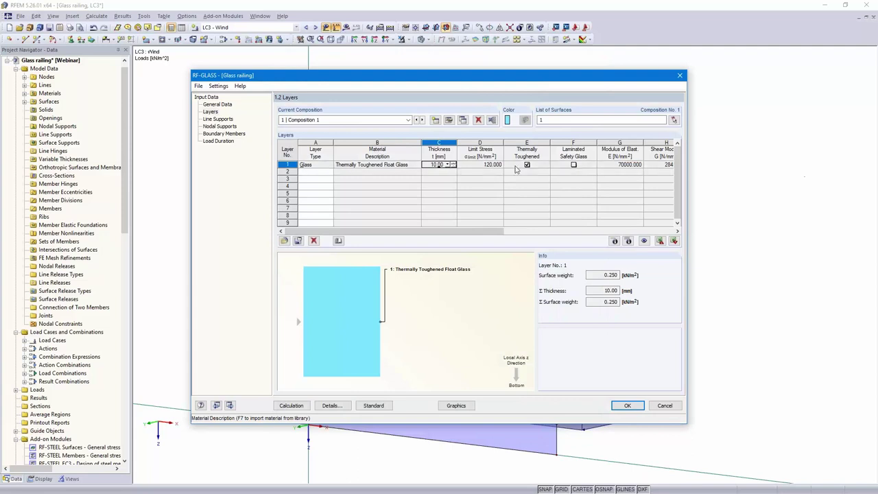
left_click(573, 165)
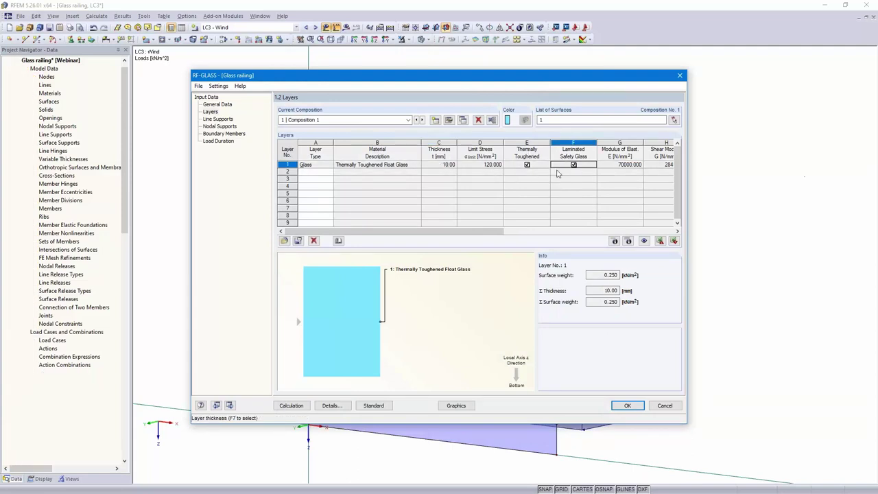
Step: Add a foil as layer 2 with the material PVB long time loading and a thickness of 1.52 mm
left_click(316, 171)
left_click(330, 172)
left_click(316, 186)
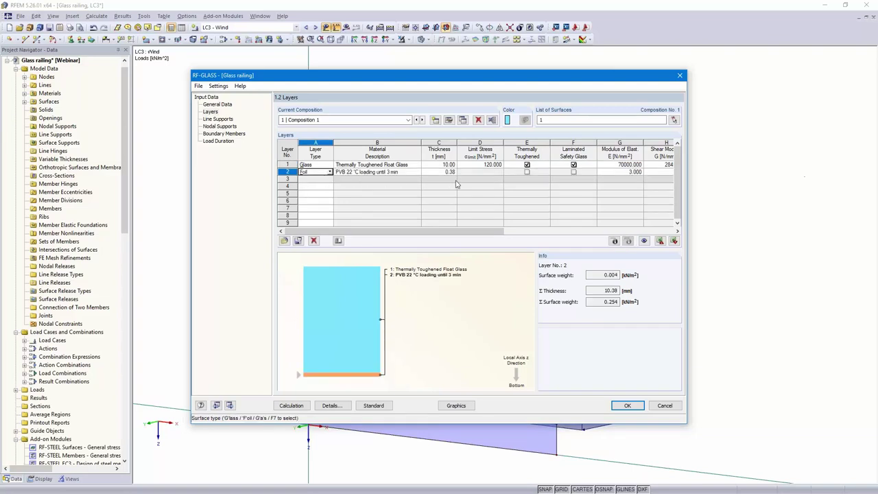
left_click(414, 172)
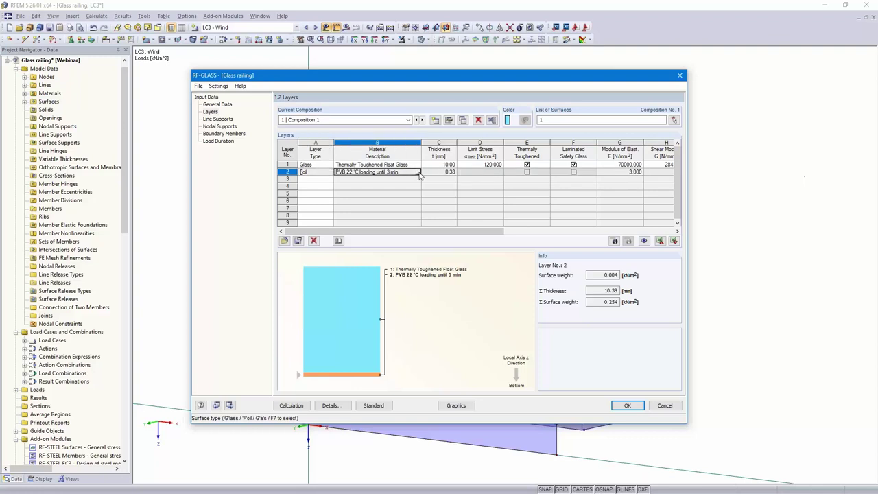
left_click(418, 173)
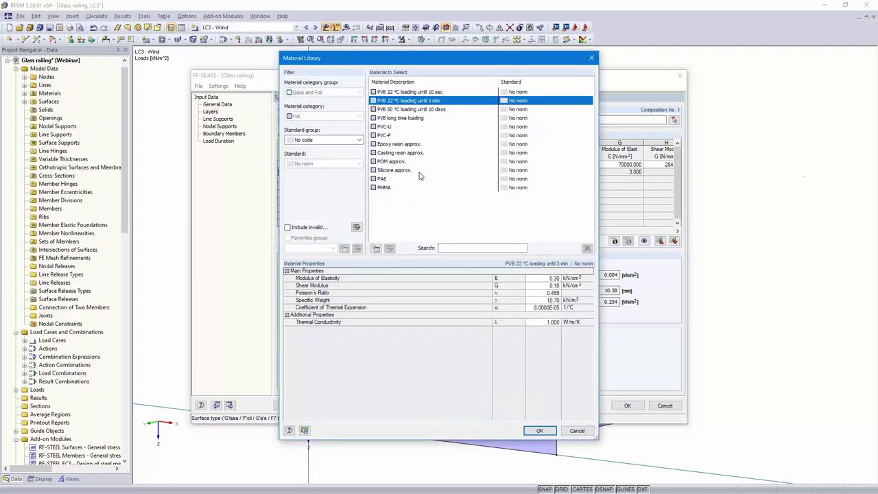
left_click(411, 120)
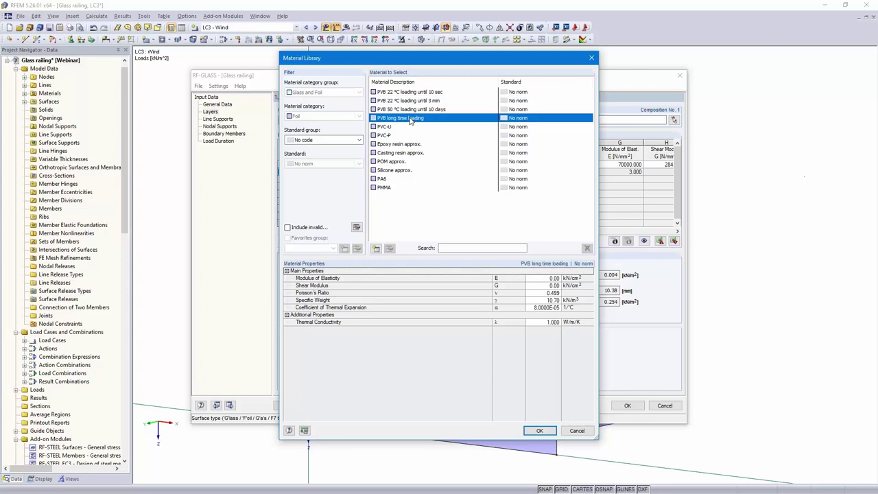
left_click(538, 431)
left_click(441, 172)
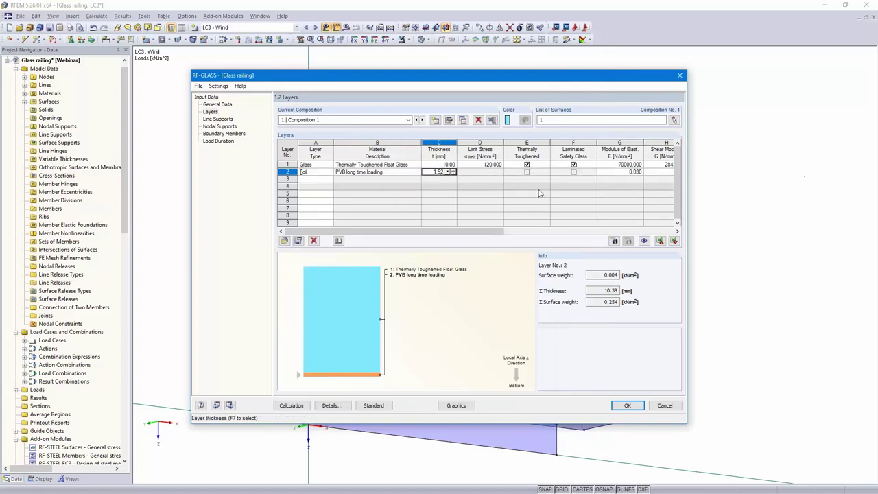
key("Return")
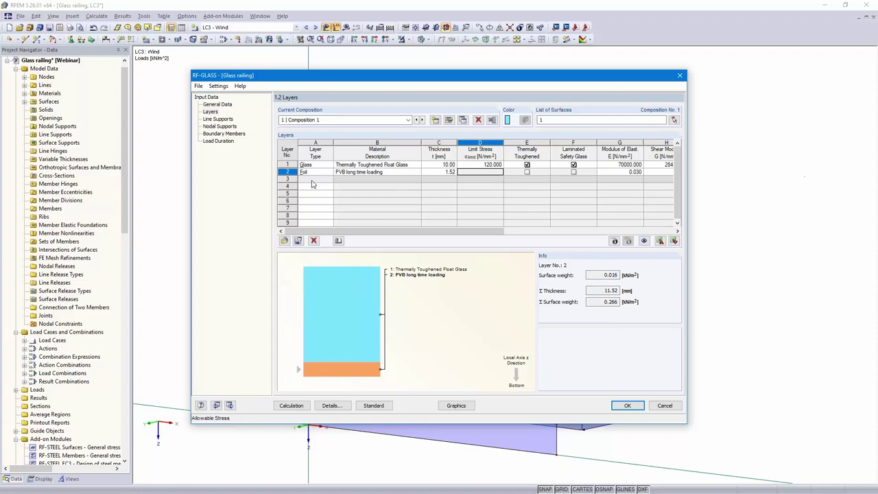
Step: Add layer 3 of type Glass below the PVB foil to complete the laminated glass build-up
left_click(313, 179)
left_click(329, 179)
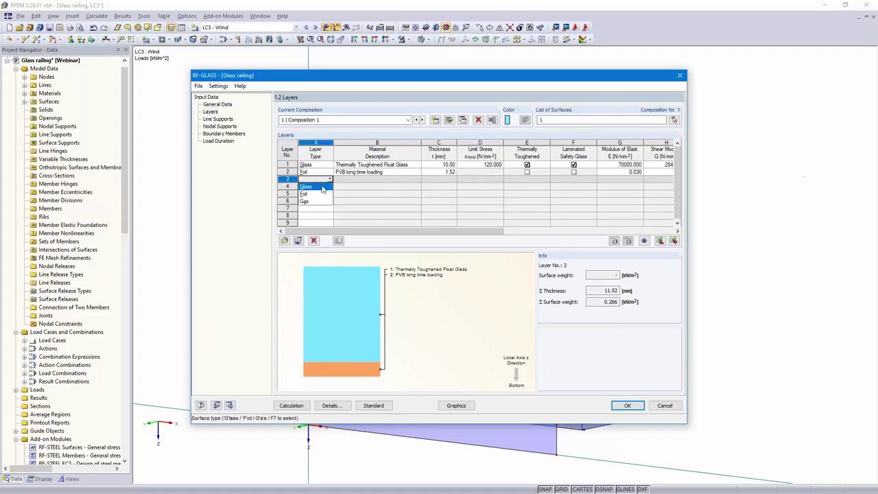
left_click(322, 187)
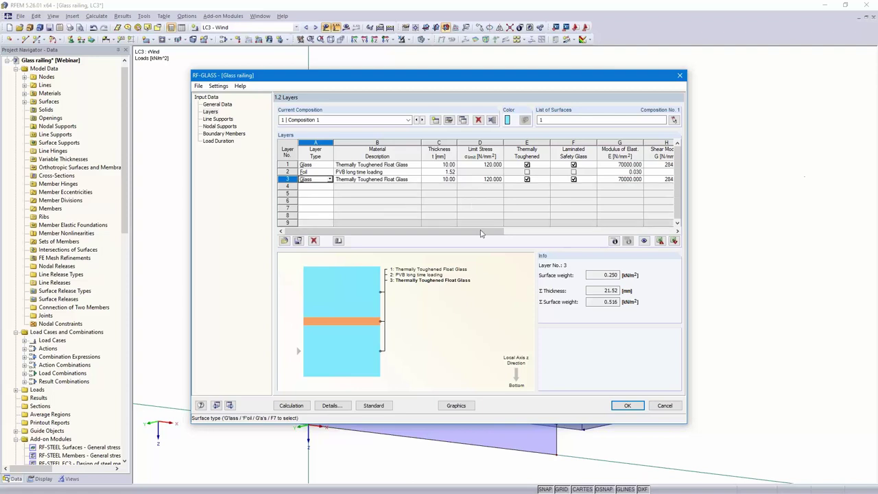
Step: Disable the Consider coupling option in the details of Composition 1 so the laminated glass is modelled in 2D
left_click(448, 120)
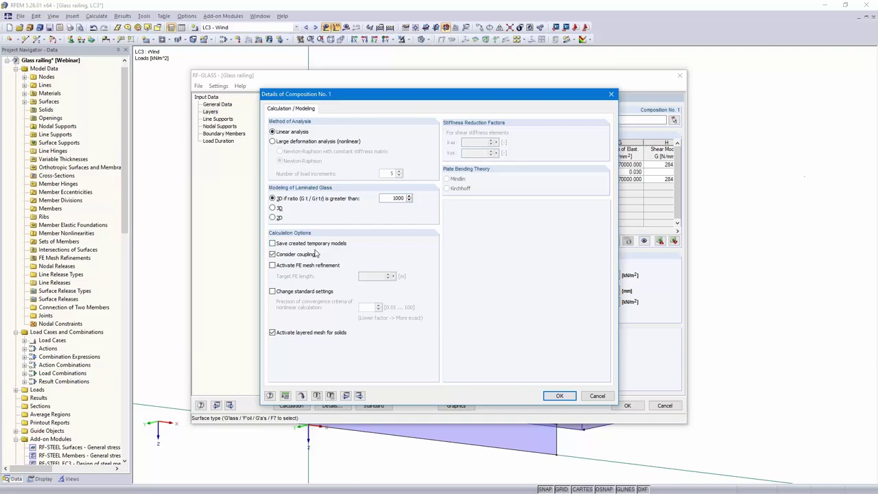
left_click(273, 254)
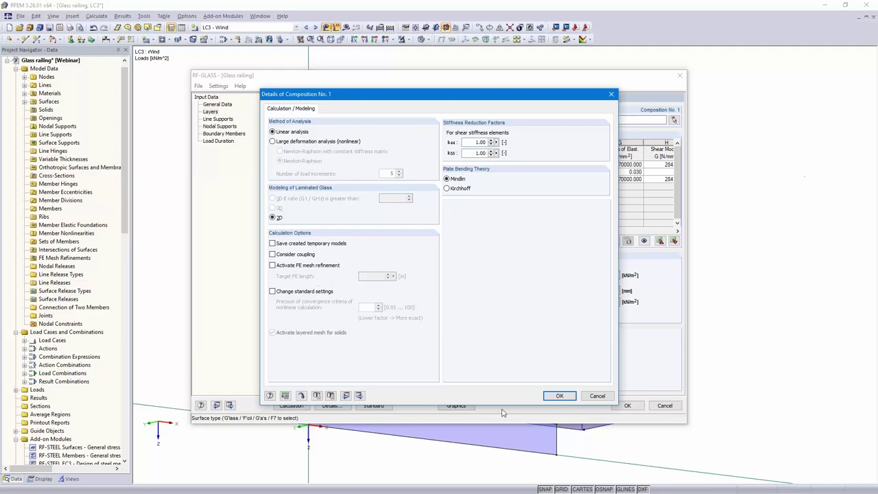
left_click(559, 396)
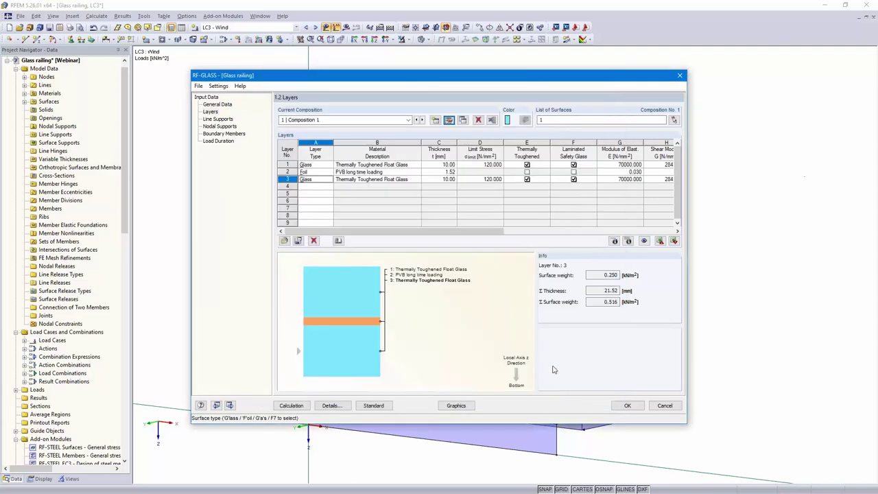
Step: Activate FE mesh refinement in the details of Composition 1 with a target FE length of 0.05 m
left_click(449, 124)
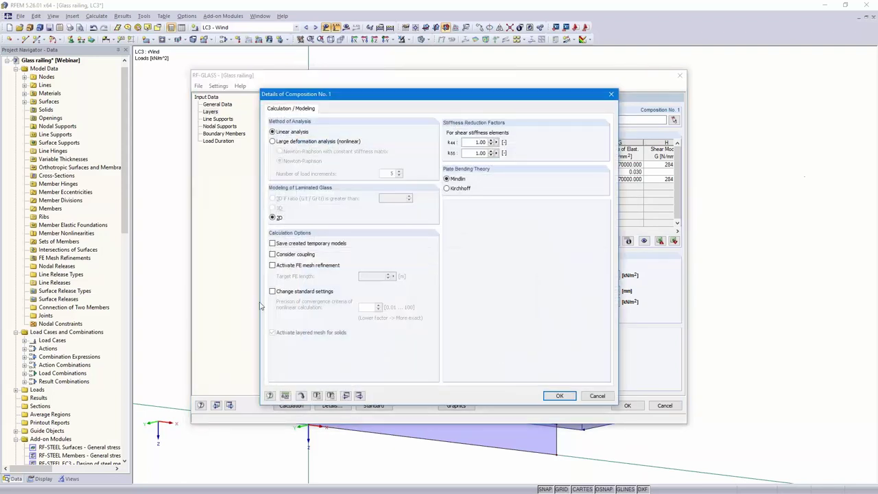
left_click(272, 265)
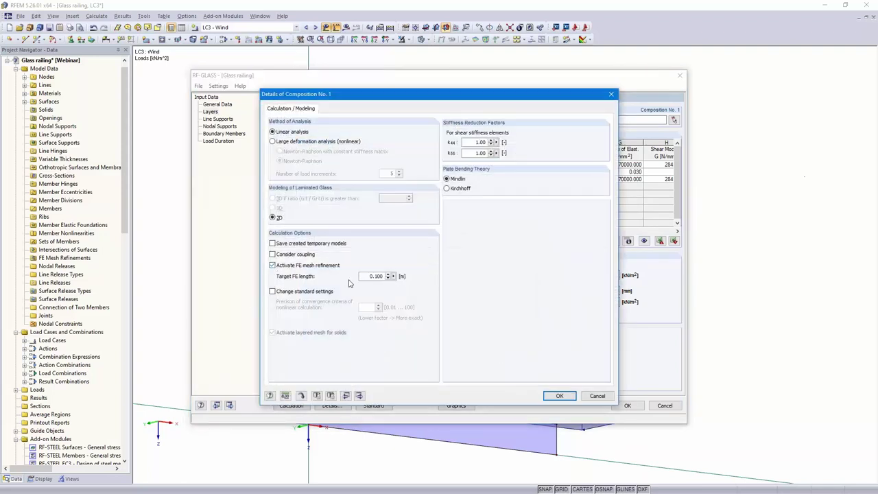
double_click(376, 275)
type("0.05")
left_click(559, 396)
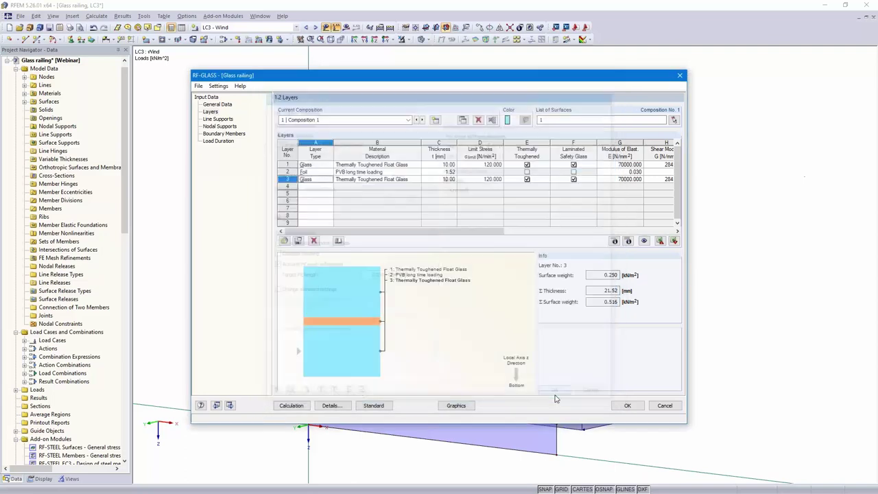
Step: Add a line support on the panel's bottom edge, line 1, and set its support type to User-defined
left_click(230, 406)
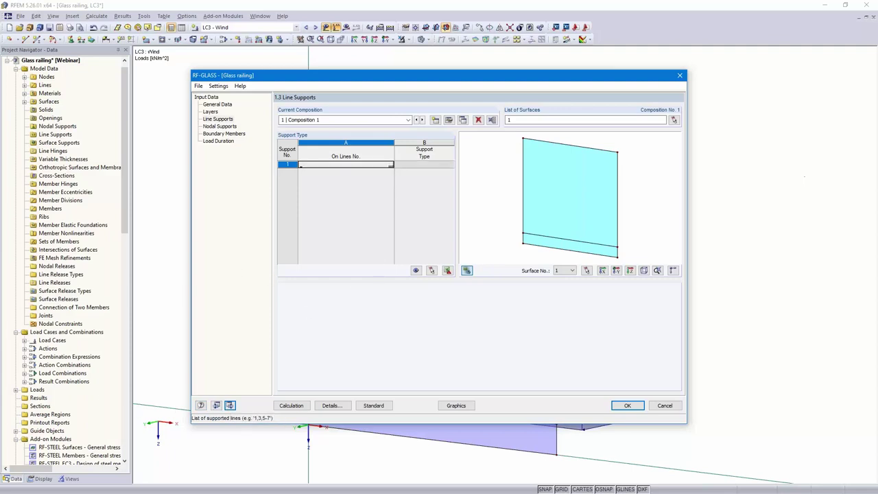
left_click(391, 168)
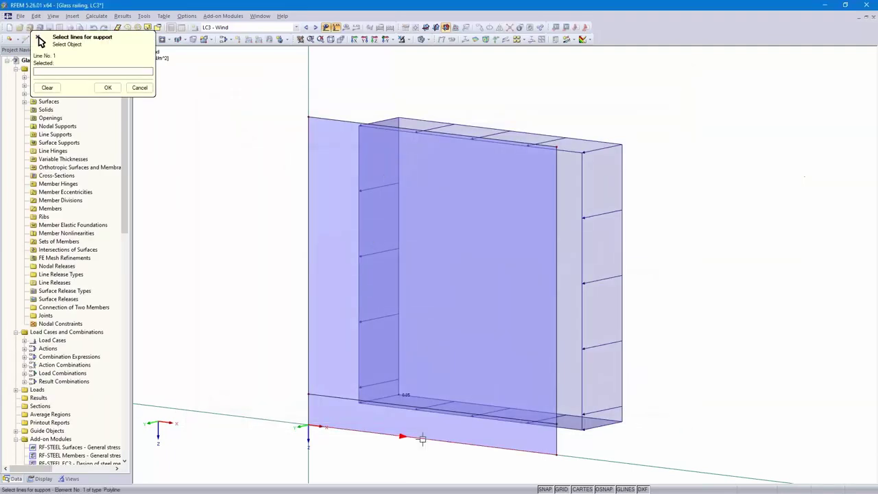
left_click(108, 88)
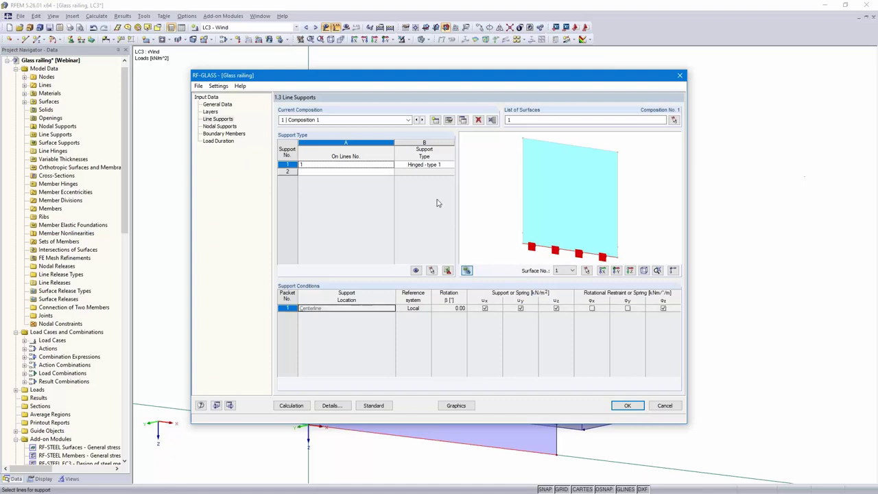
left_click(439, 166)
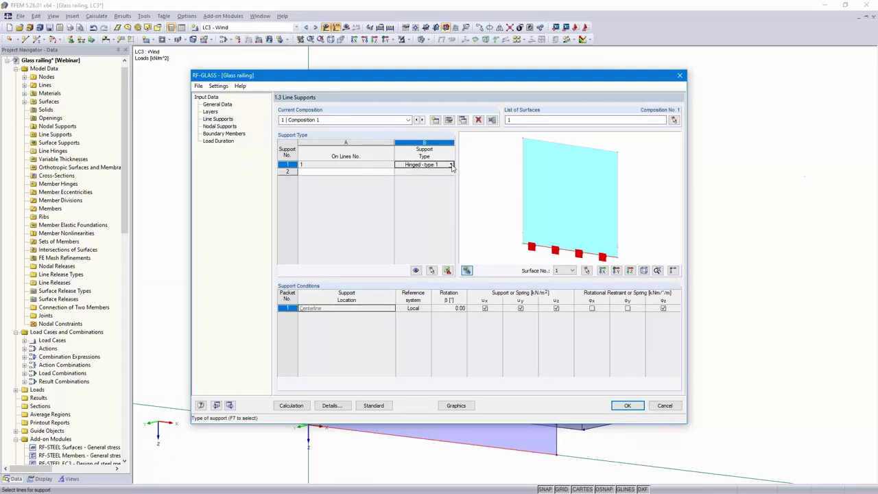
left_click(451, 166)
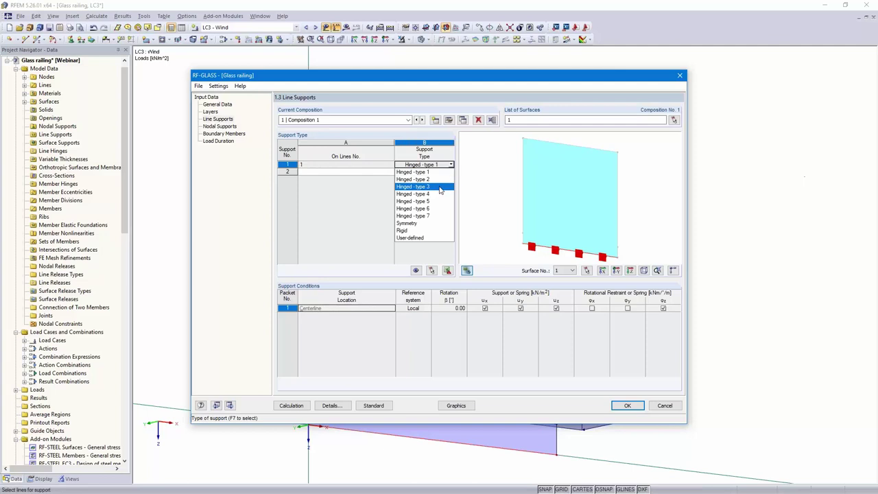
left_click(438, 238)
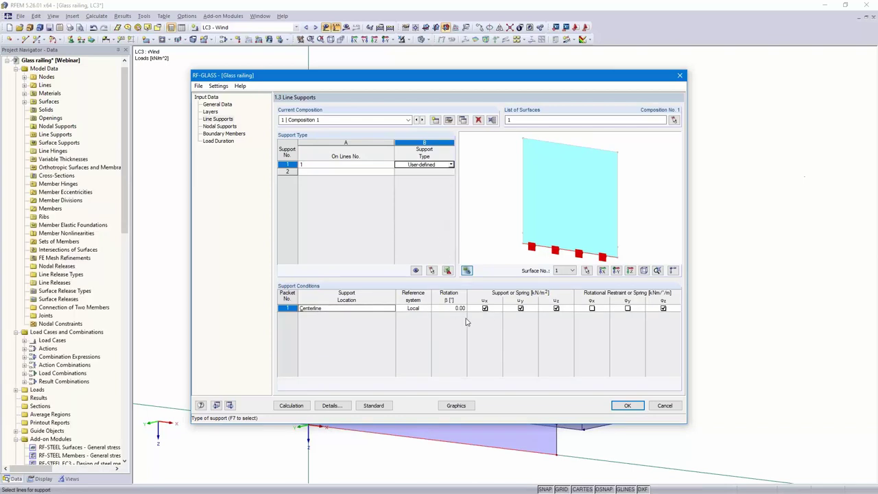
Step: Release the φz rotational restraint of the line 1 support and set its ux spring constant to 10000 kN/m²
left_click(663, 309)
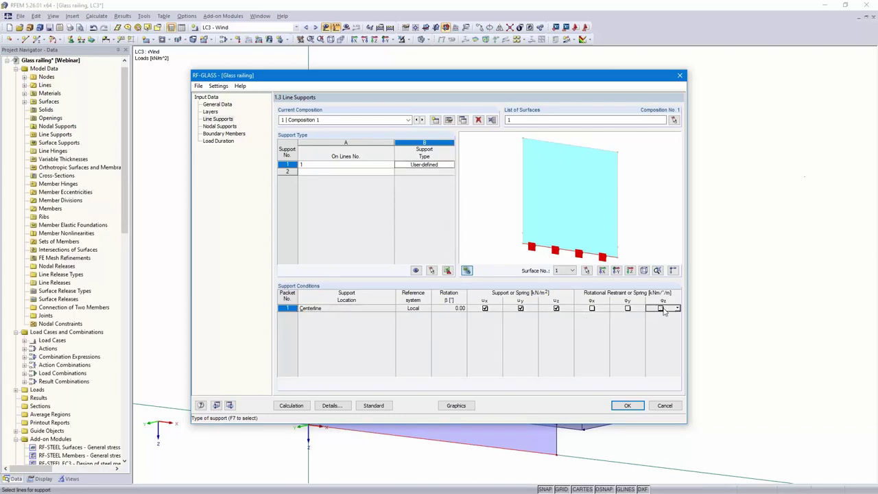
left_click(483, 309)
left_click(499, 308)
left_click(489, 330)
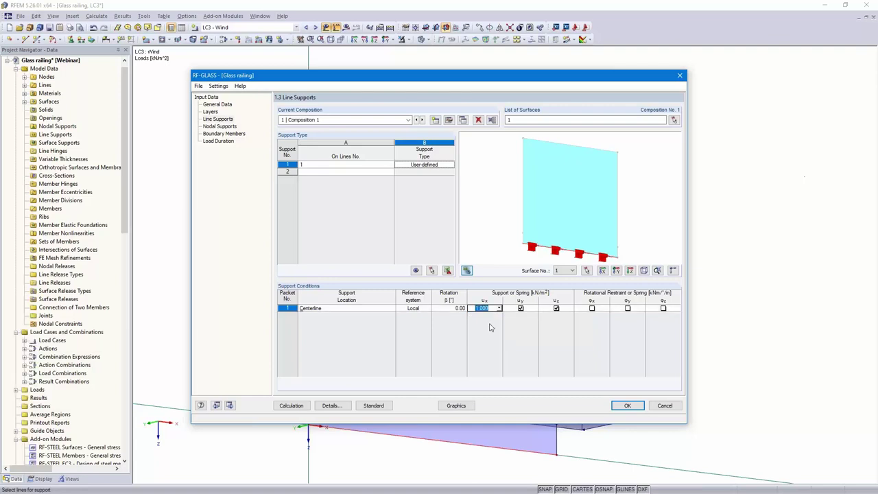
type("10")
Step: Set the uy and uz spring constants of the line 1 support to 10000 kN/m²
left_click(532, 310)
left_click(534, 308)
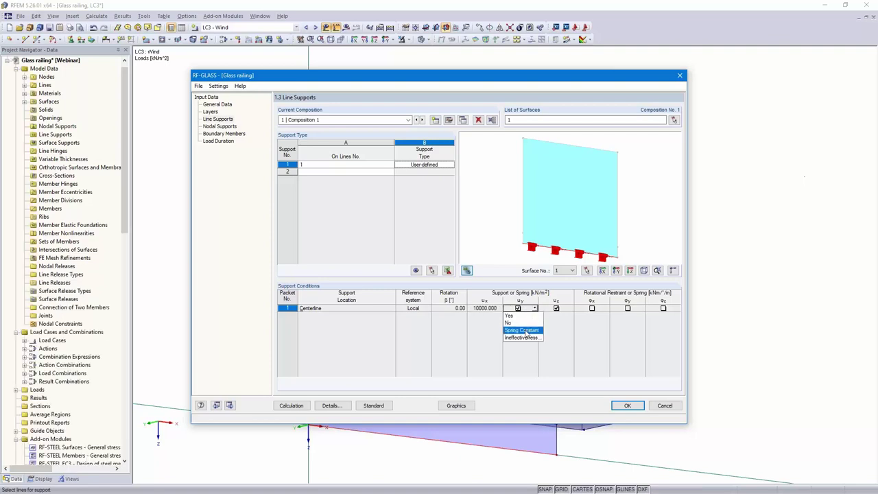
left_click(525, 329)
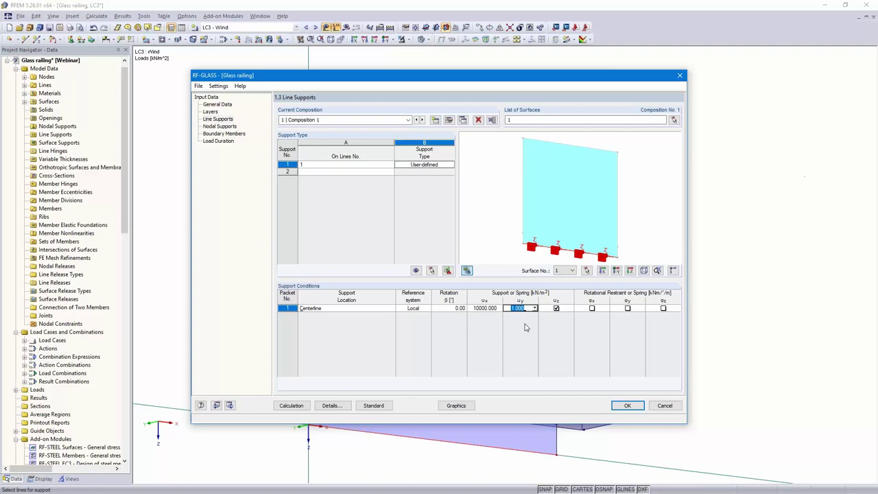
type("10000")
left_click(566, 310)
left_click(569, 308)
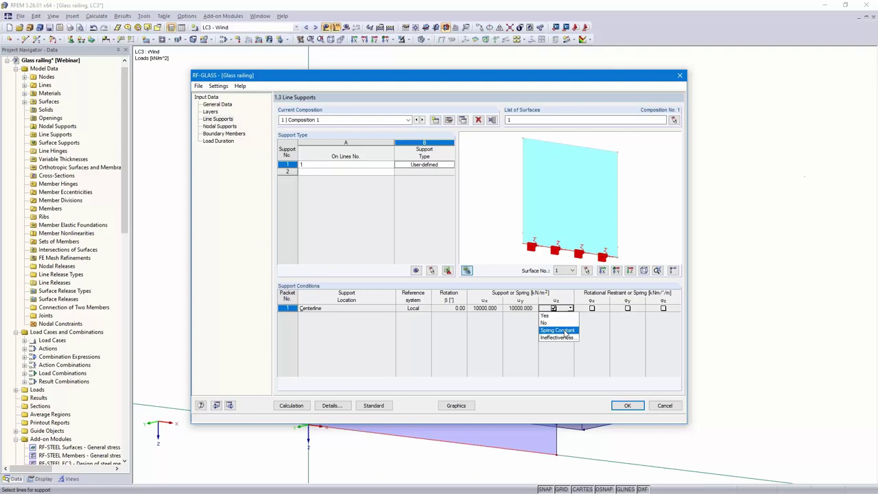
left_click(564, 330)
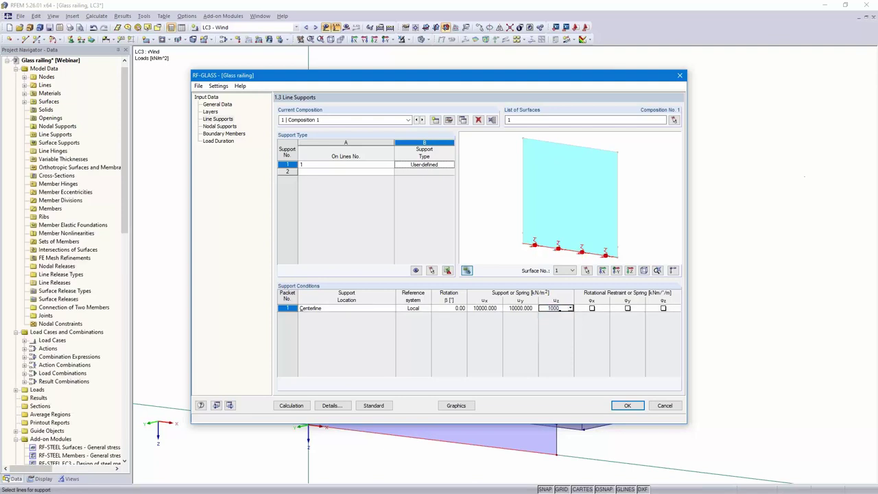
left_click(503, 312)
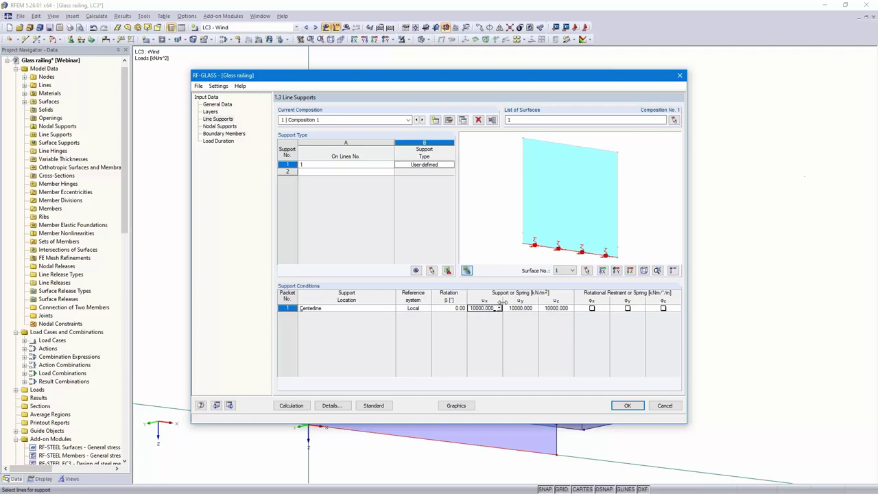
Step: Add a second line support on line 5, just above the bottom edge, and set its type to User-defined
left_click(378, 172)
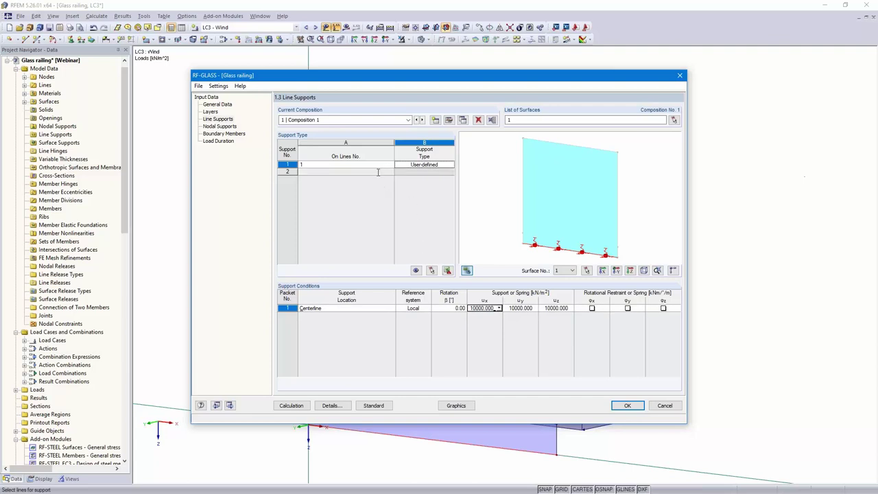
left_click(393, 173)
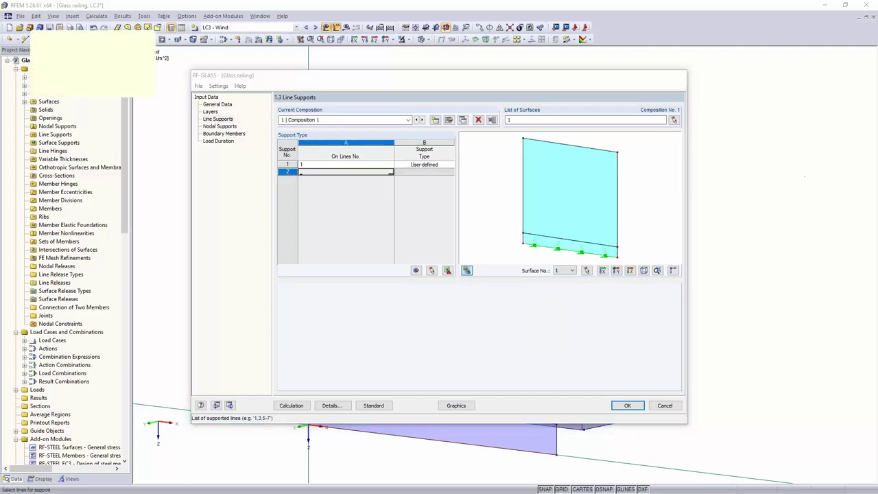
left_click(438, 412)
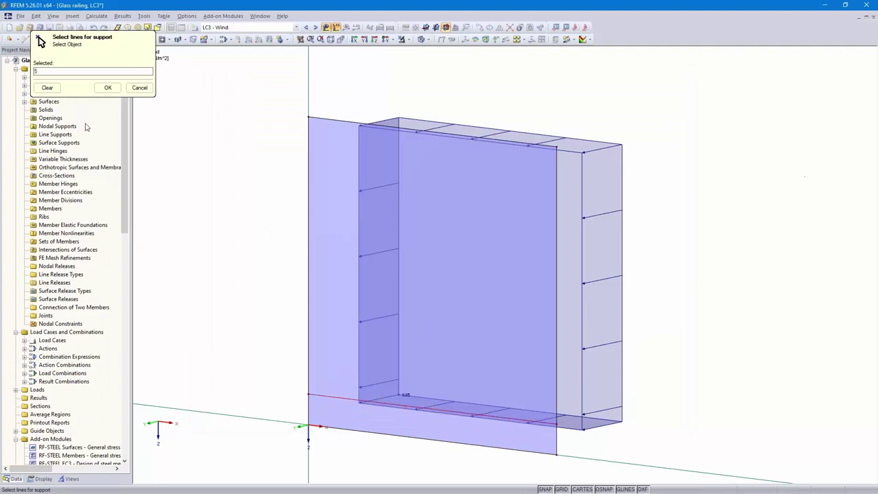
left_click(108, 88)
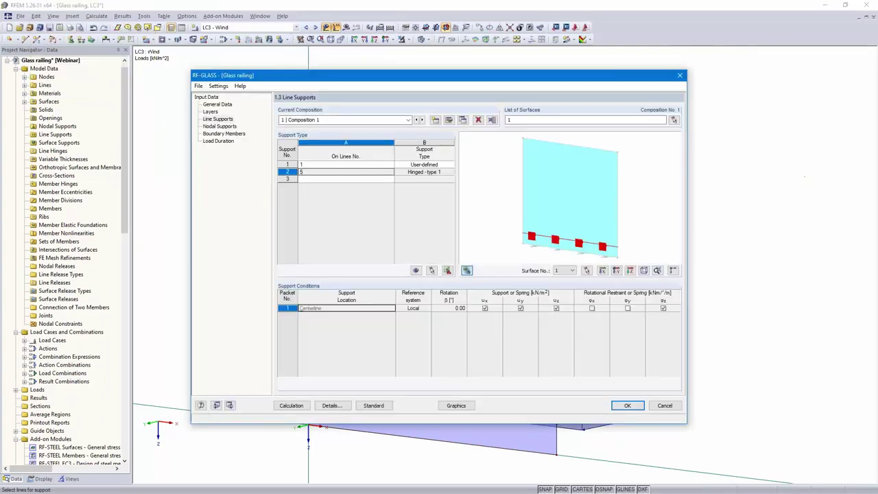
left_click(443, 172)
left_click(452, 172)
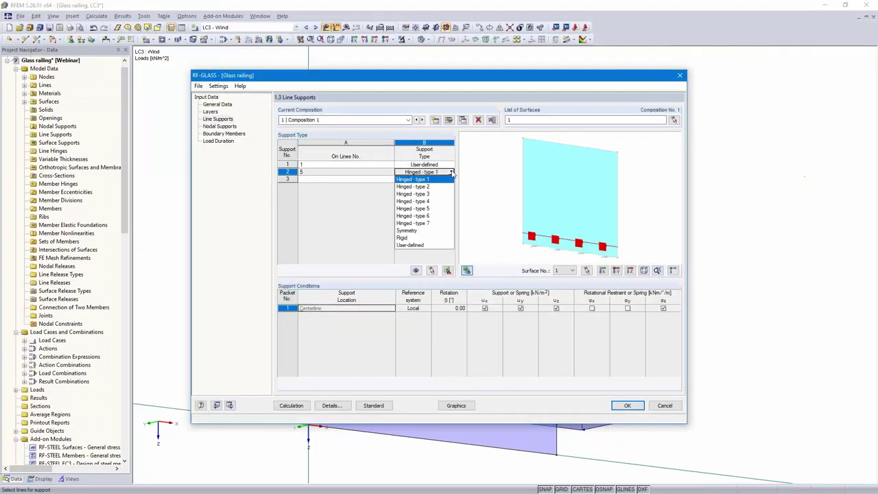
left_click(431, 246)
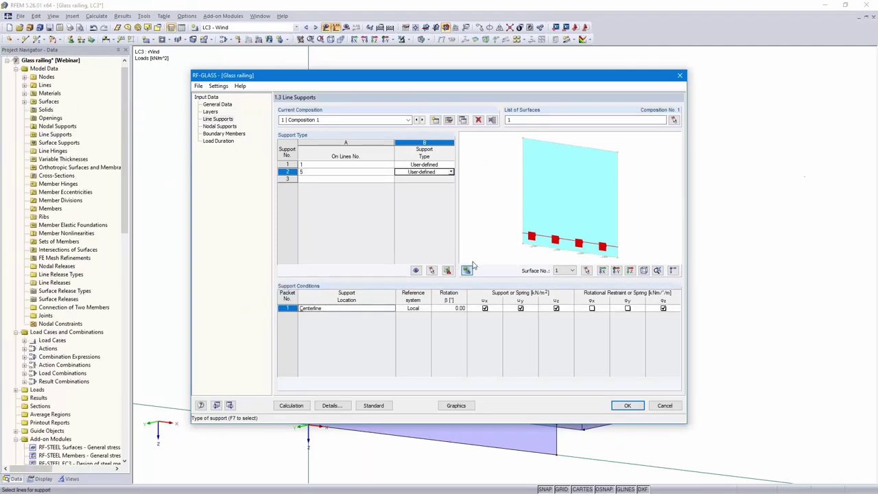
Step: Display the support axis system in the preview and examine the local axis directions of the line 5 support
scroll(631, 249, "up", 1)
scroll(670, 236, "up", 2)
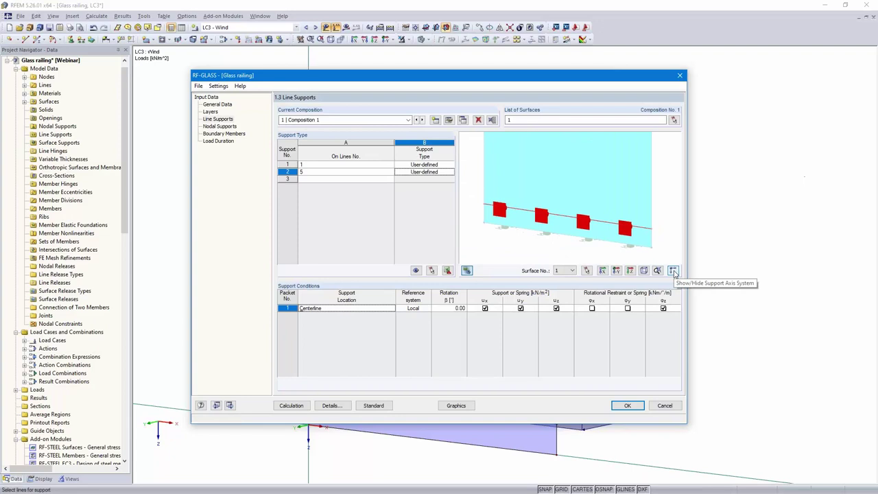
left_click(673, 272)
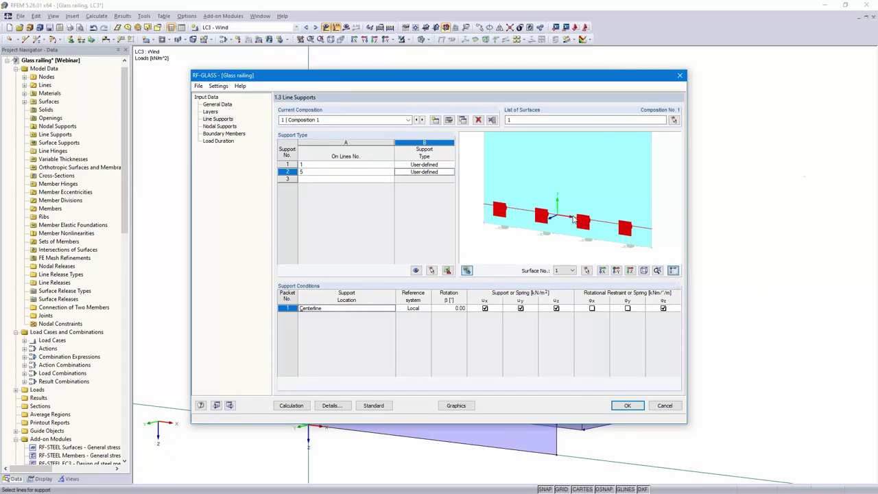
scroll(525, 220, "up", 2)
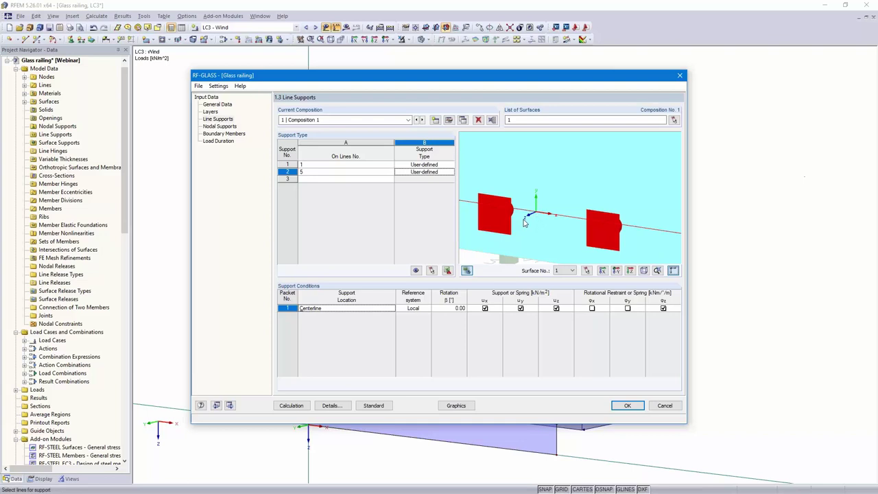
Step: Release ux, uy and φz of the line 5 support and set its uz spring constant to 10000 kN/m²
left_click(484, 309)
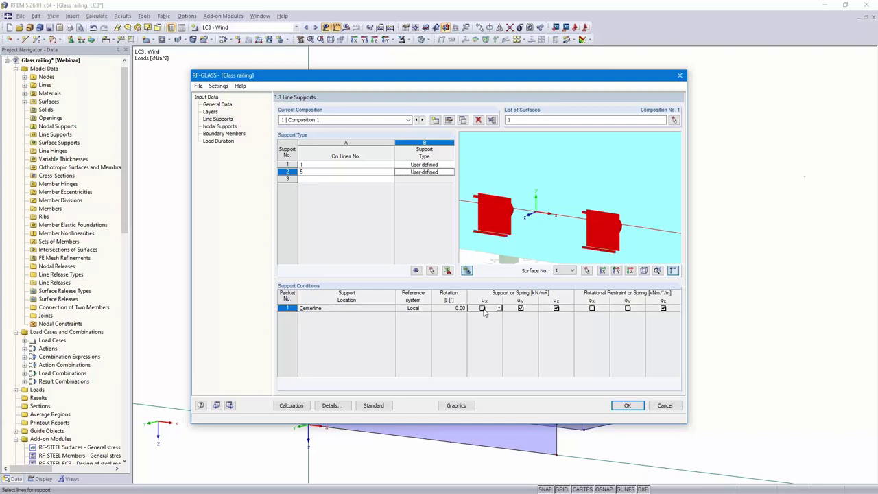
left_click(520, 308)
left_click(662, 308)
left_click(567, 309)
left_click(570, 309)
left_click(554, 329)
type("10000")
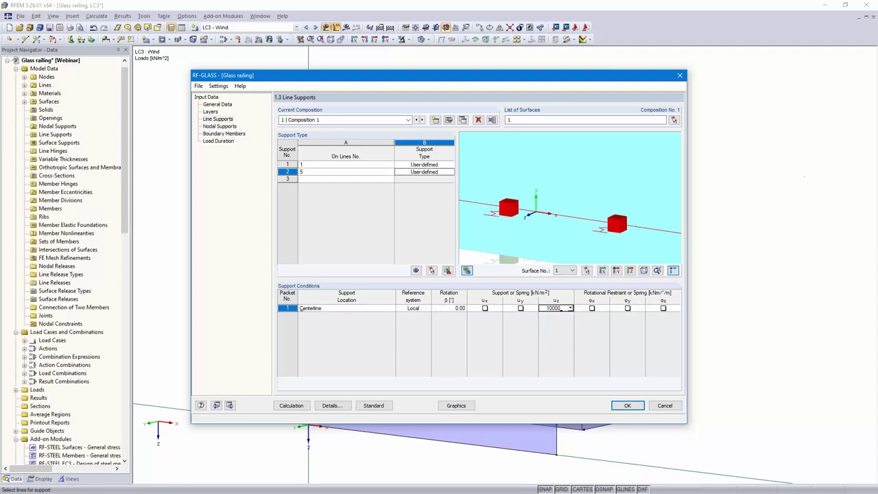
left_click(605, 309)
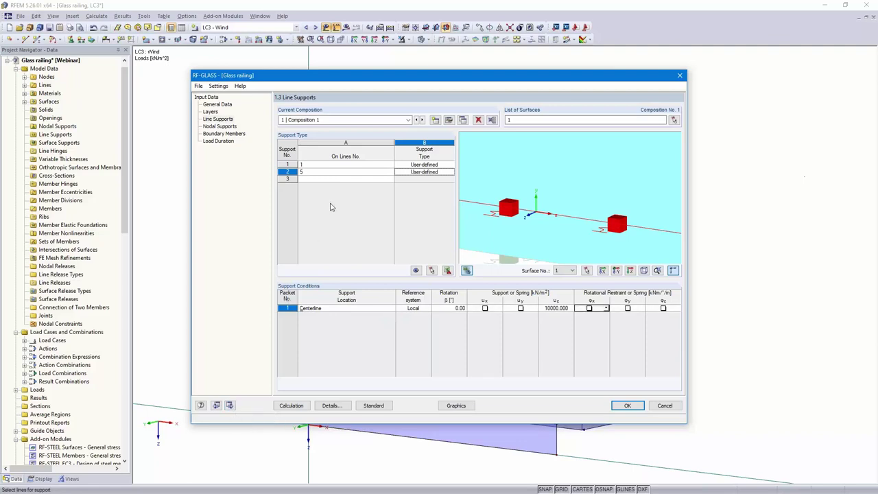
Step: Check the nodal supports, boundary members and load duration input of the glass design, including the assigned load duration classes
left_click(230, 406)
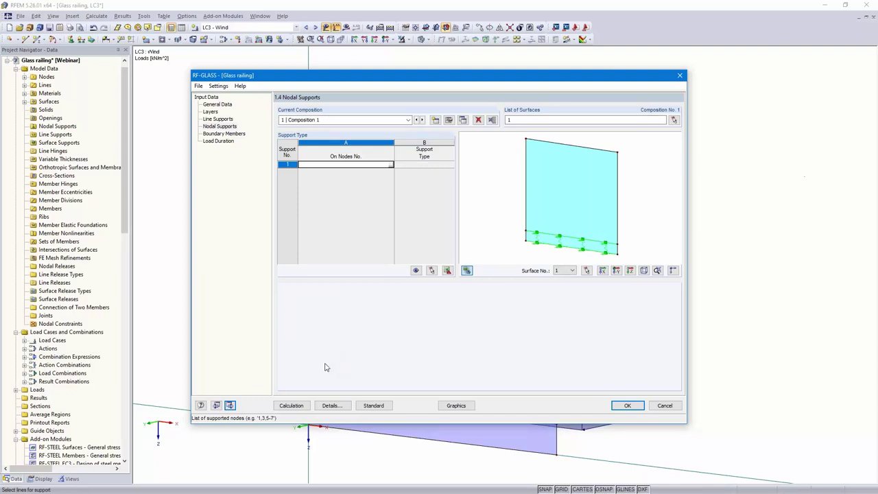
left_click(231, 405)
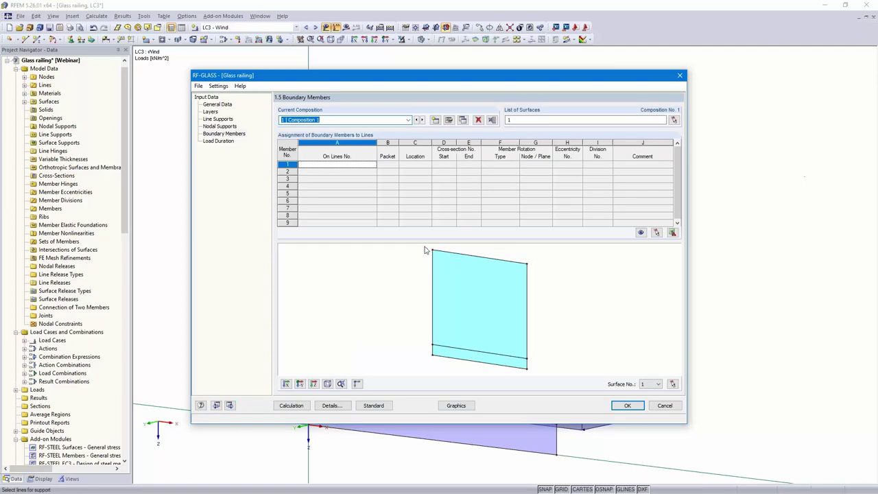
left_click(230, 406)
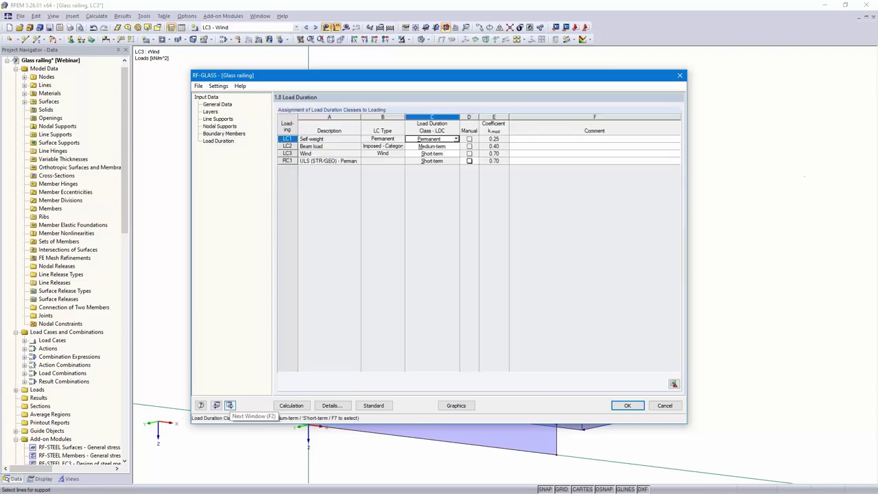
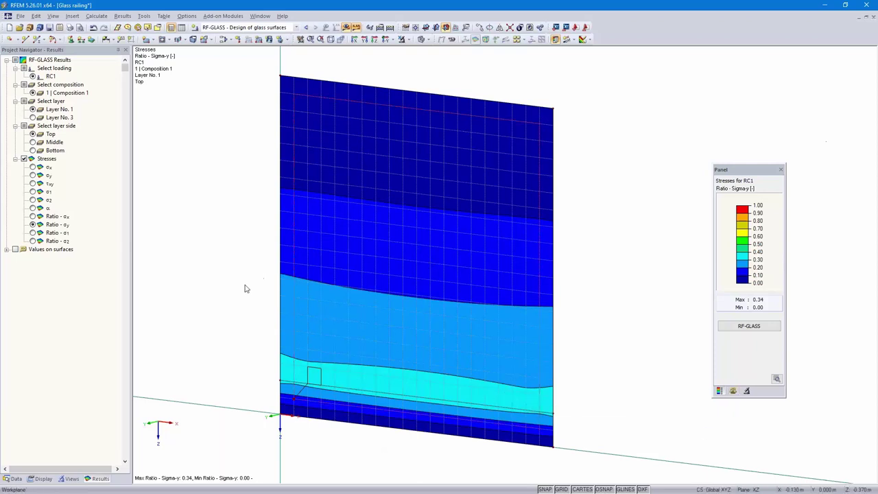
Step: Output the stress ratio graphic of the glass pane to printout report PR1 and open the report
left_click(70, 27)
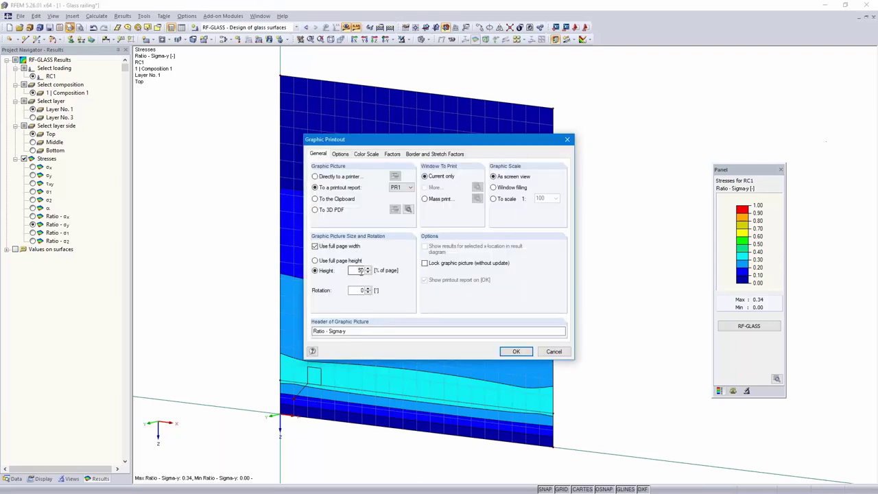
left_click(517, 352)
left_click(462, 280)
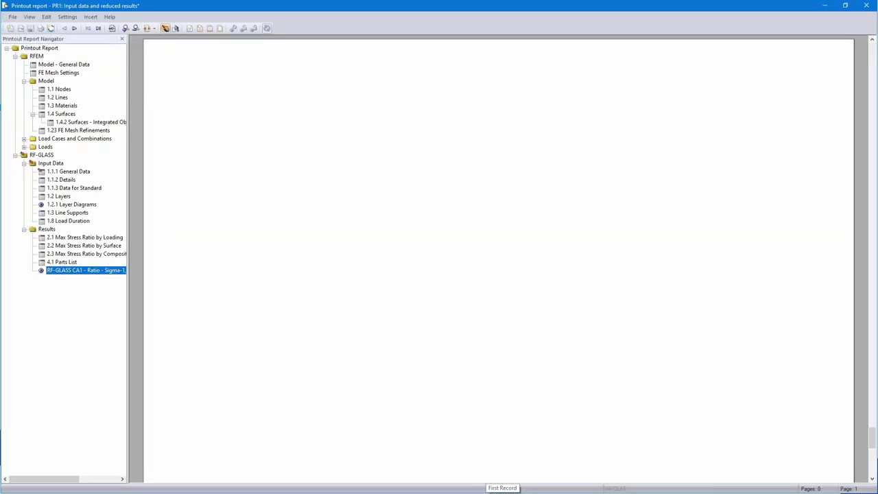
scroll(445, 281, "down", 1)
scroll(446, 281, "up", 1)
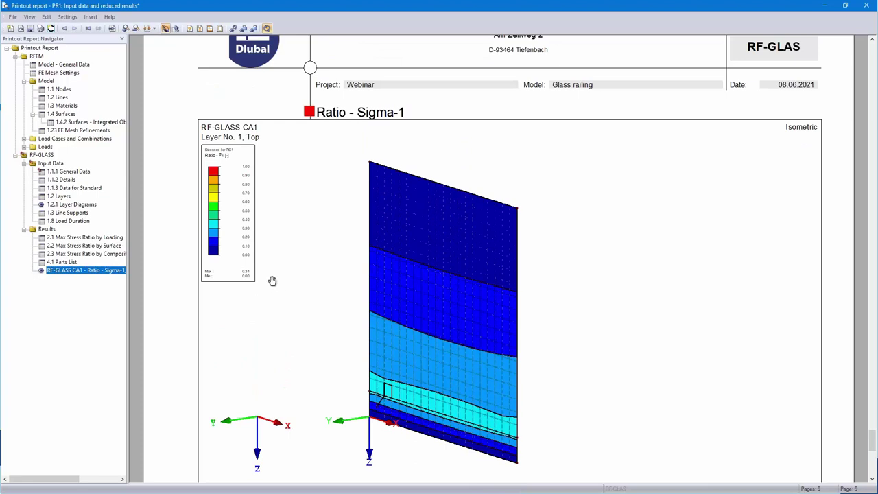
Step: Examine the RF-GLASS general data, calculation details, data for standard and layer material parameters in the printout report
left_click(71, 172)
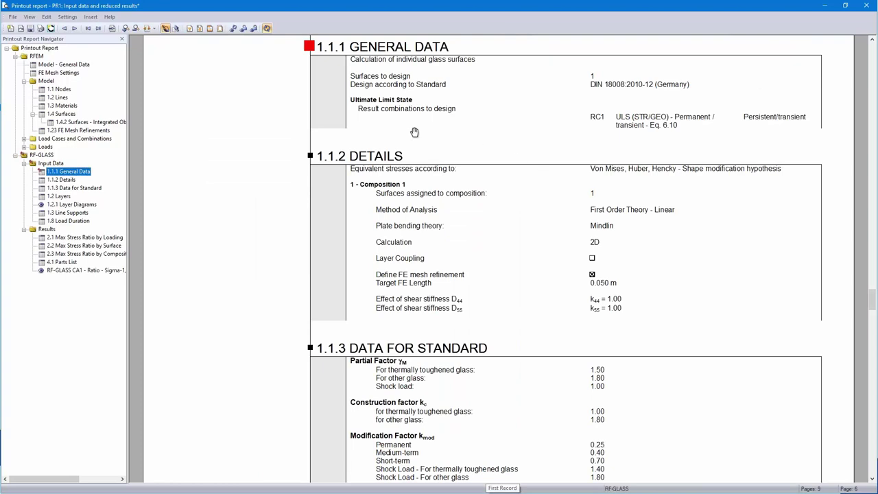
scroll(685, 175, "up", 1)
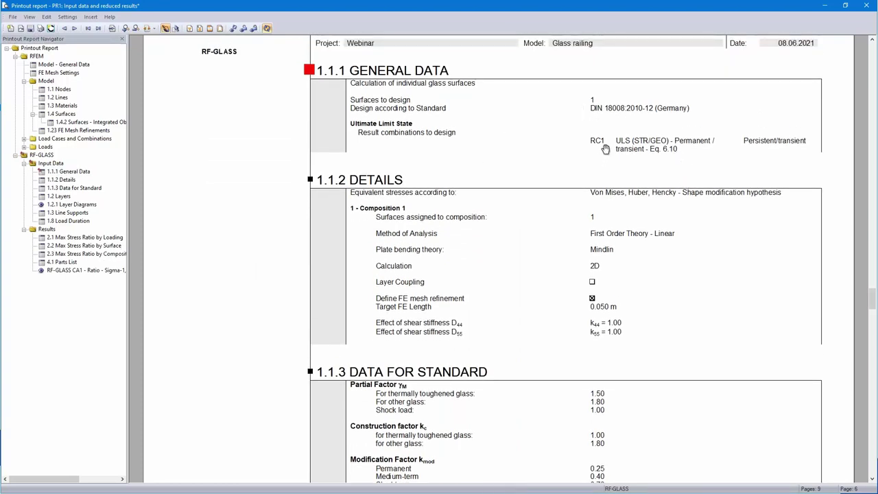
scroll(604, 149, "down", 3)
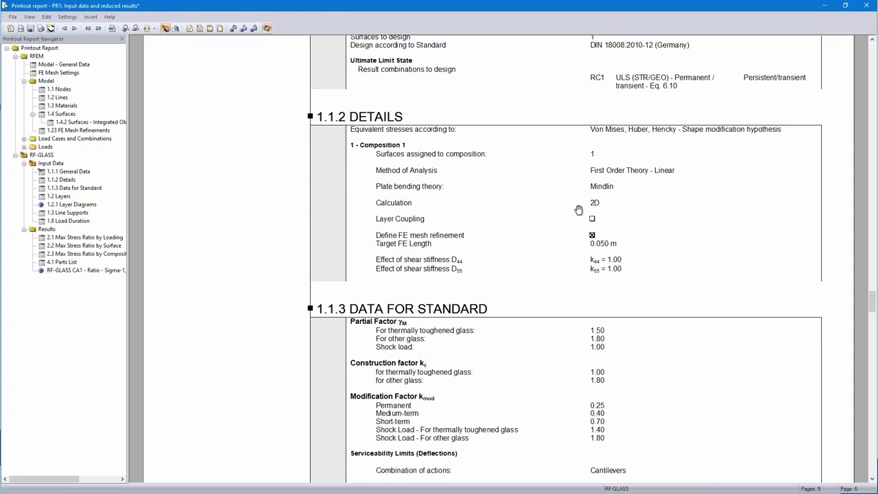
scroll(578, 209, "down", 7)
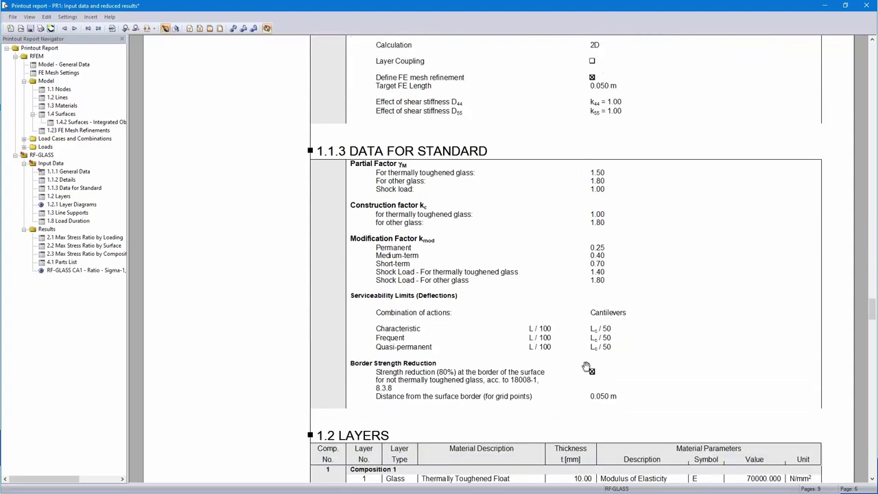
scroll(599, 299, "down", 6)
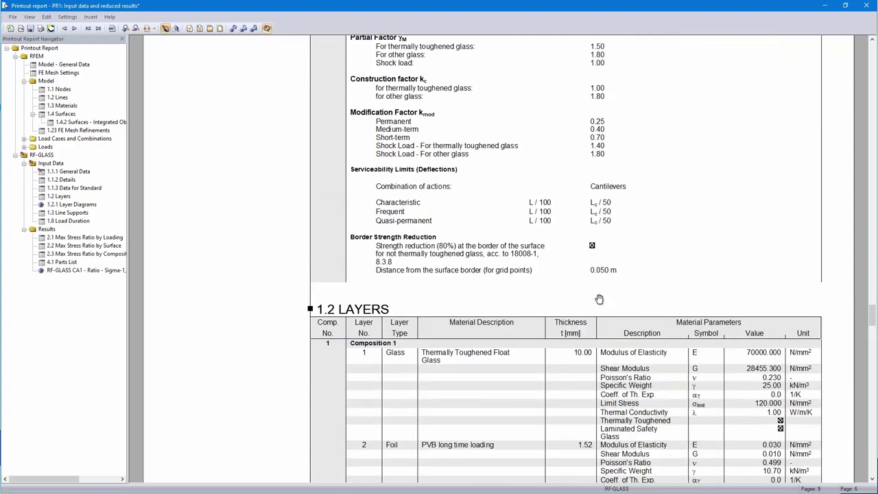
scroll(599, 299, "down", 7)
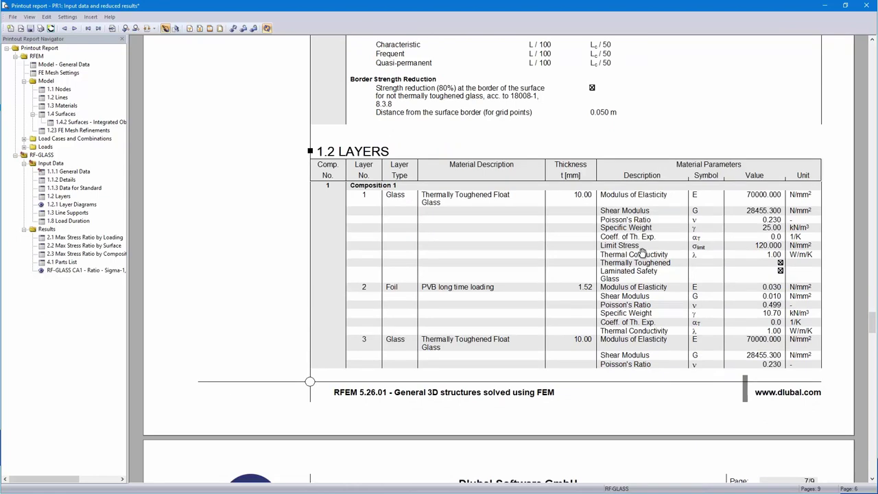
scroll(641, 252, "down", 3)
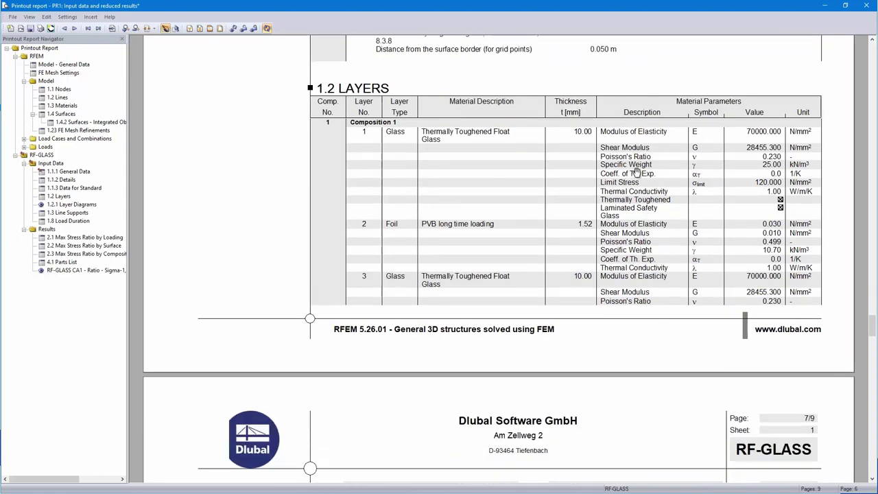
Step: Review the layer diagram, line supports, load duration and maximum stress ratio tables, and close the printout report without saving
scroll(636, 172, "down", 17)
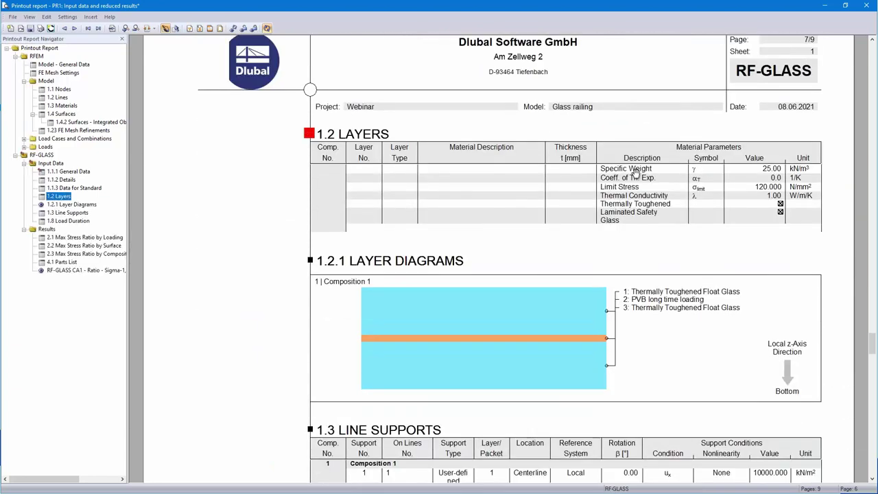
scroll(636, 172, "down", 6)
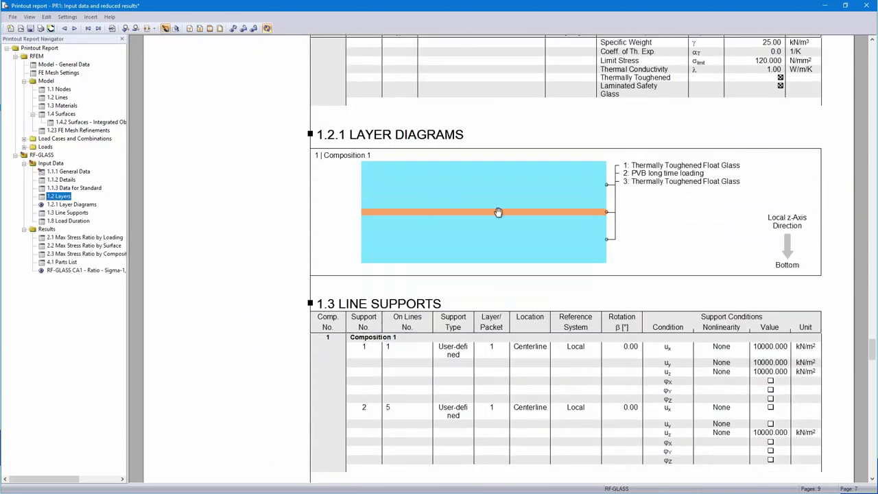
scroll(498, 212, "down", 9)
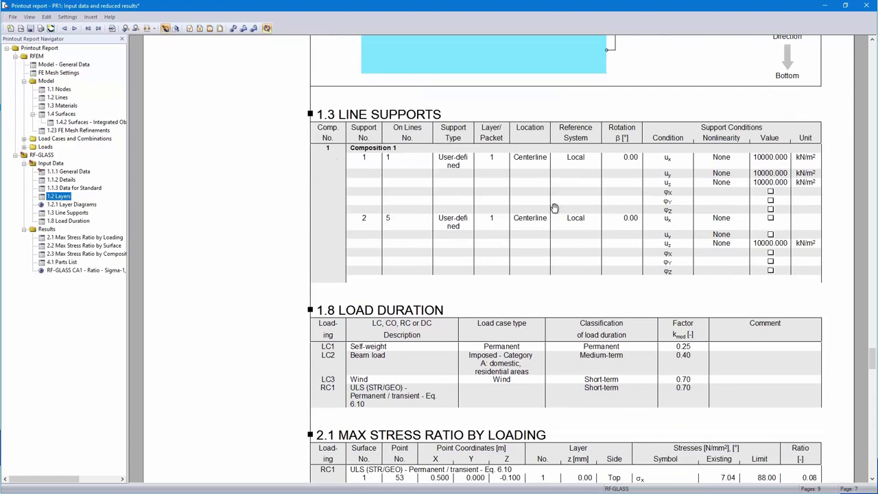
scroll(509, 212, "down", 9)
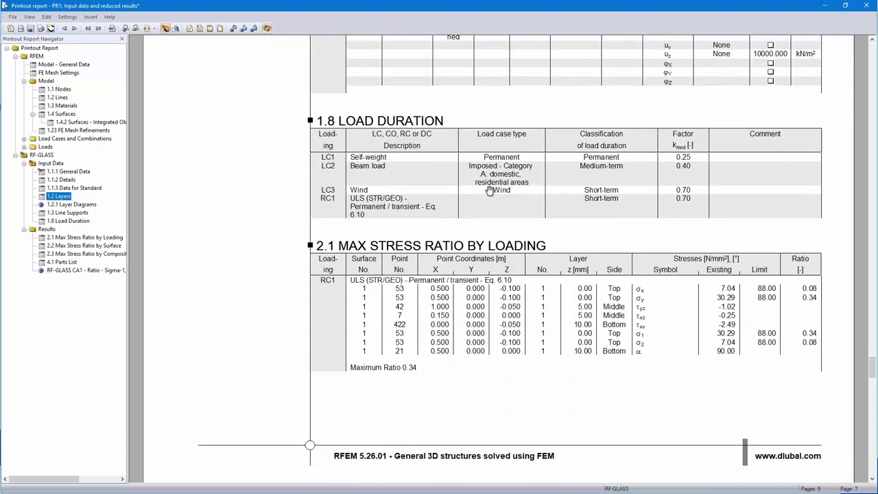
scroll(488, 185, "down", 9)
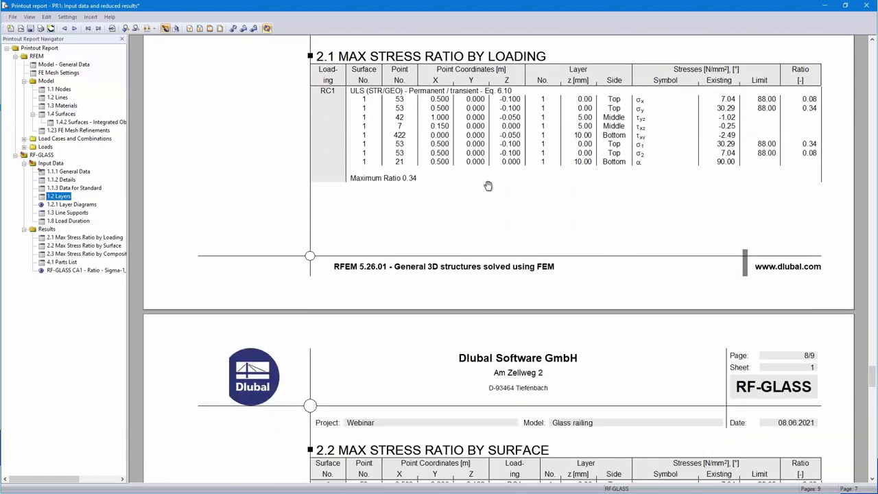
scroll(664, 140, "down", 15)
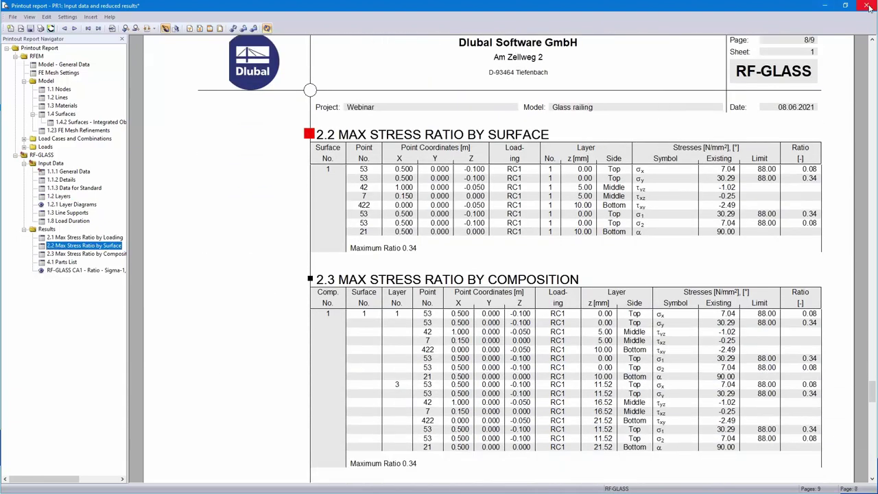
left_click(866, 7)
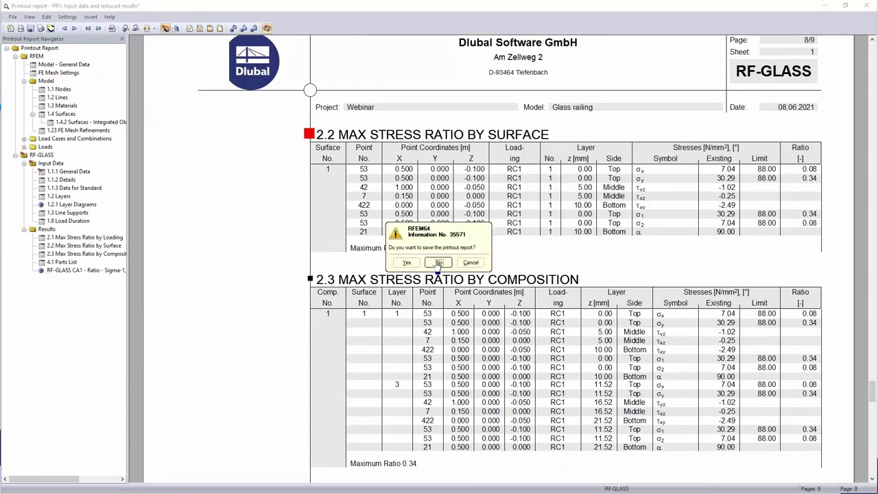
left_click(437, 266)
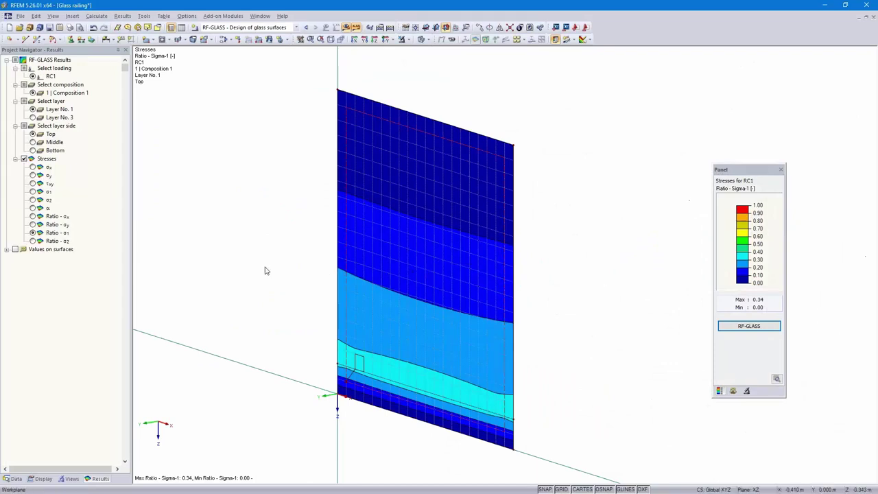
Step: Create a new 3D model named Iso glass pane in the Webinar project and view its XY plane in plan
left_click(9, 26)
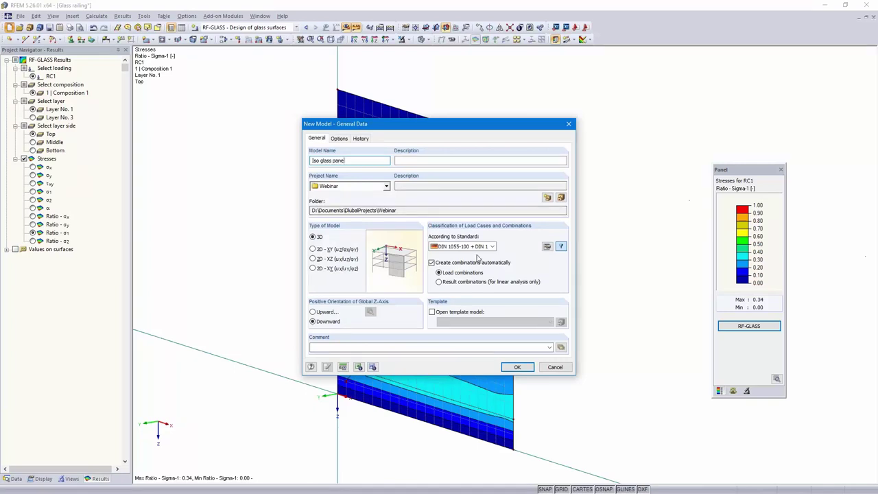
left_click(517, 368)
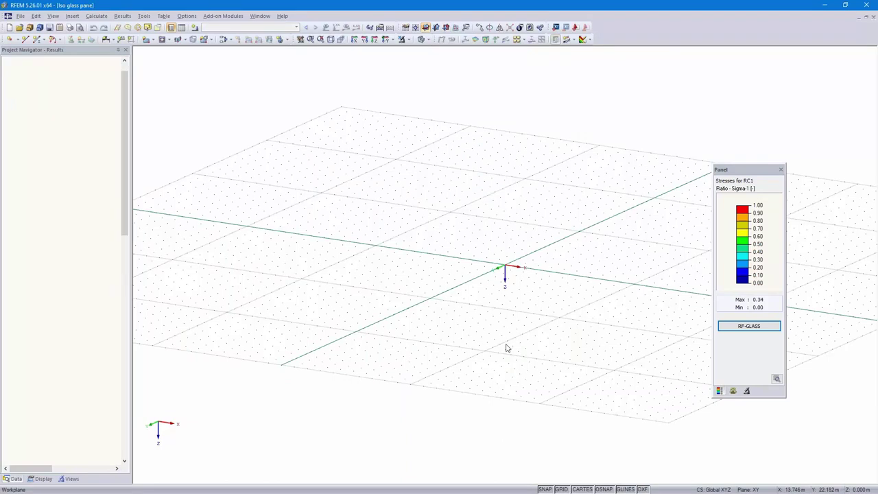
left_click(377, 40)
scroll(584, 257, "up", 3)
middle_click_drag(582, 254, 549, 303)
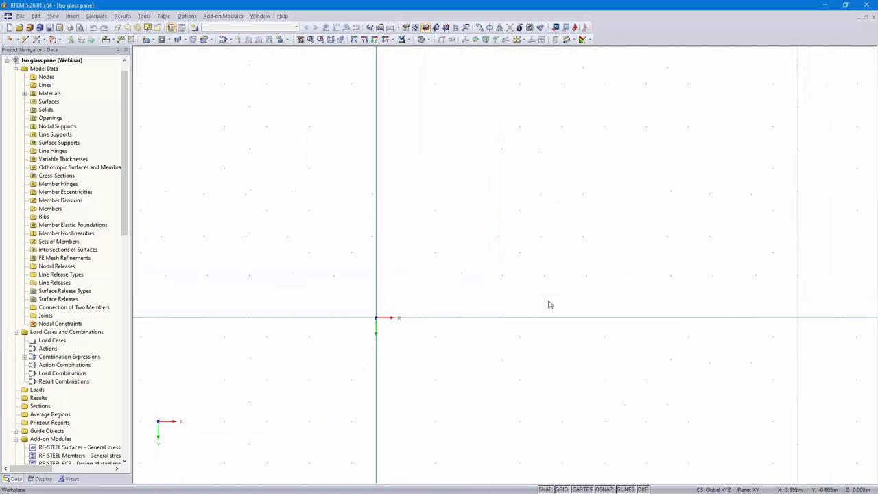
Step: Set the work plane's grid point spacing to 0.250 m in both directions, b and h
right_click(560, 489)
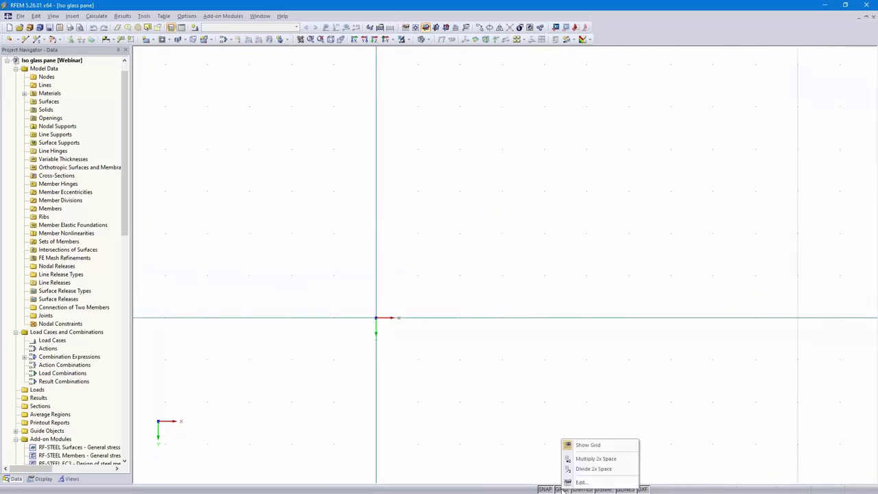
left_click(569, 482)
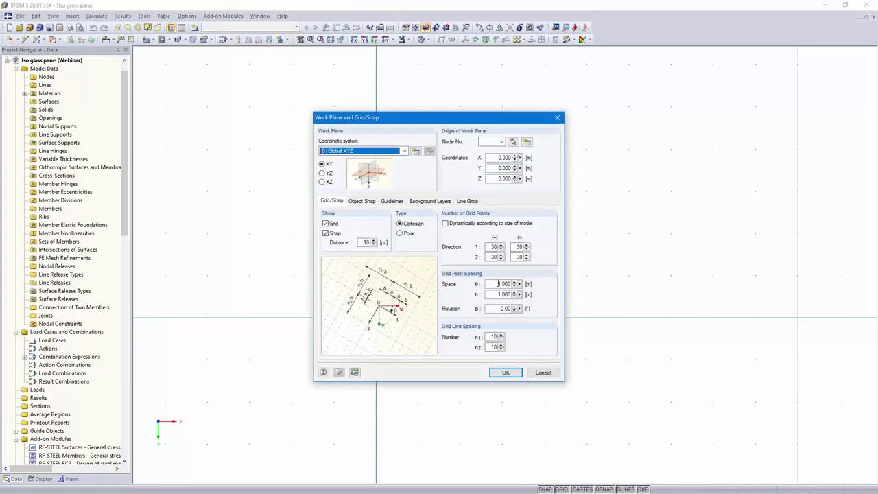
left_click_drag(499, 283, 541, 284)
type("2")
key("Tab")
type("2")
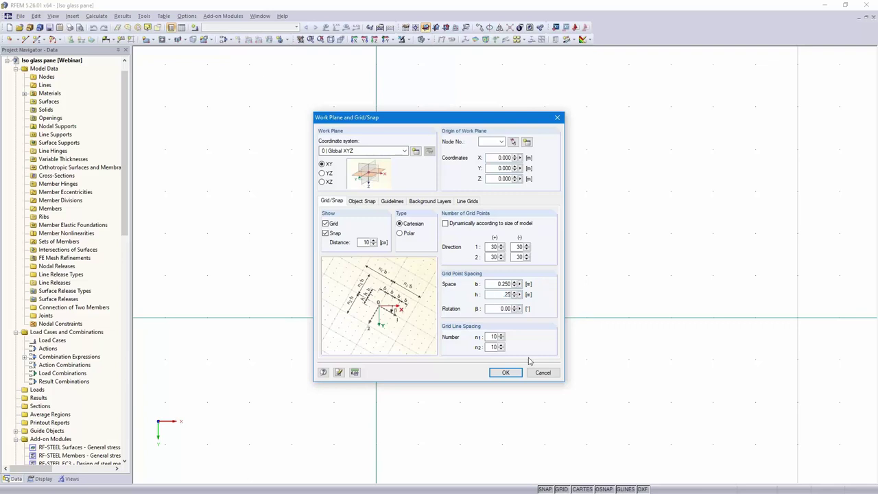
left_click(505, 372)
Step: Draw an arc from the origin to X 1.500 m using edge nodes and radius, with reversed orientation and a radius of 1.300 m
scroll(364, 343, "up", 4)
middle_click_drag(400, 281, 411, 309)
scroll(412, 312, "up", 1)
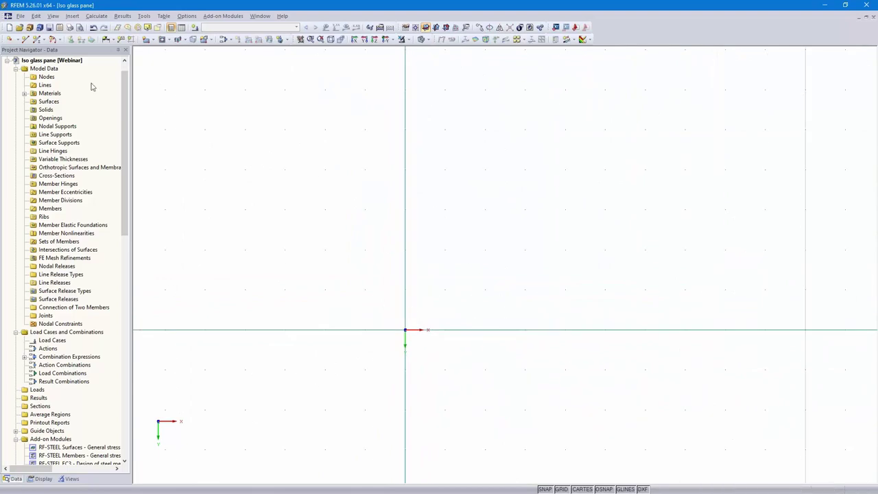
left_click(58, 40)
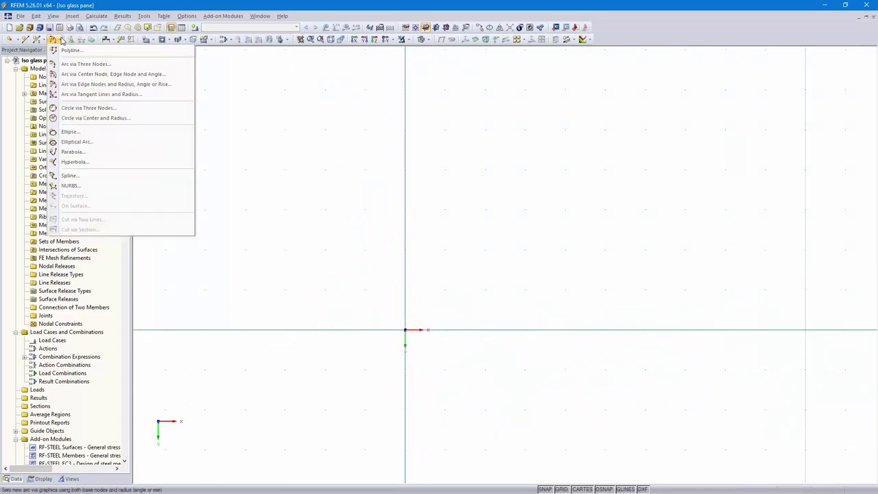
left_click(107, 84)
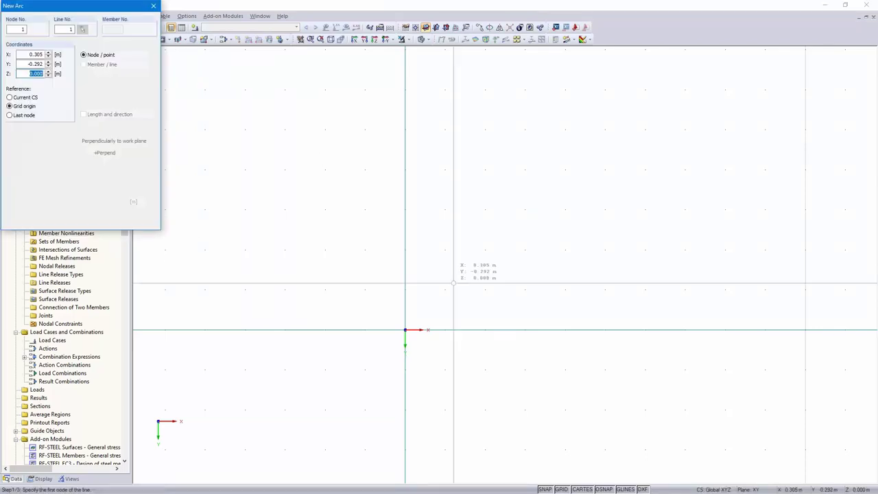
left_click(404, 330)
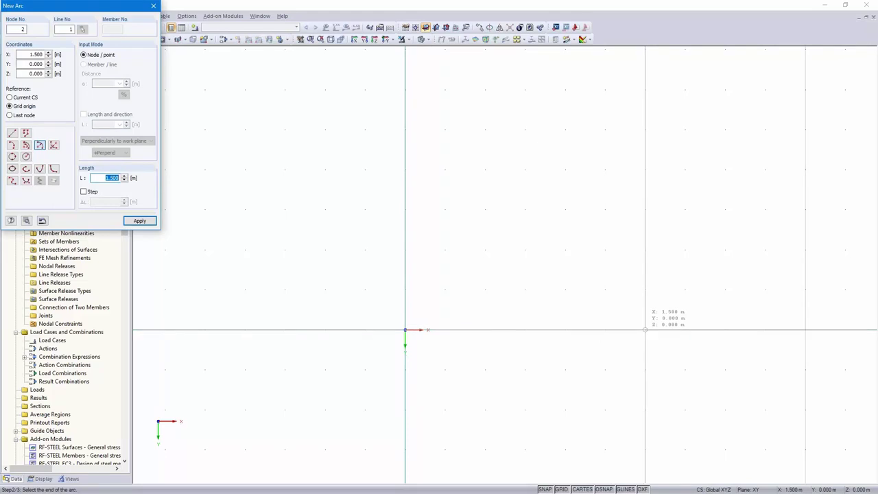
left_click(644, 330)
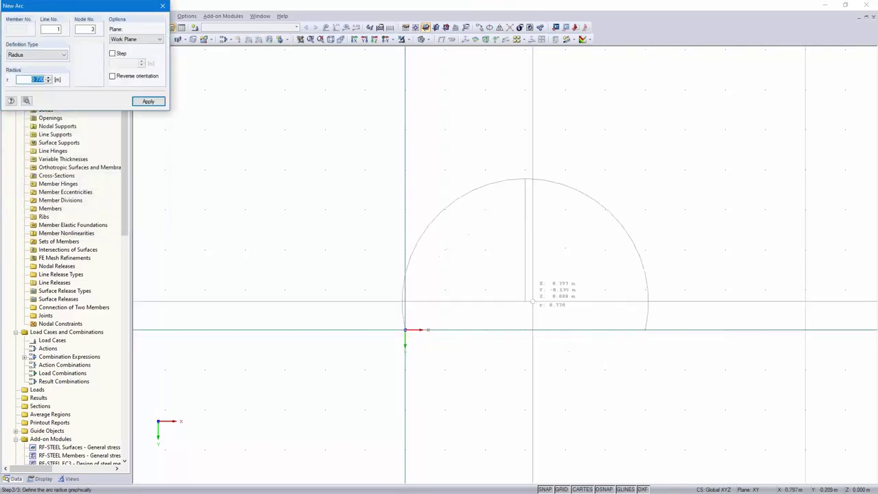
left_click(112, 76)
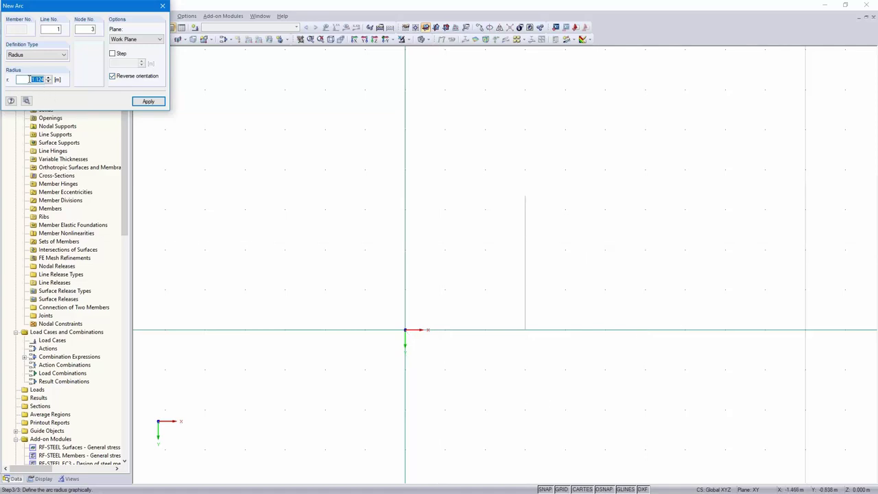
type("1.500")
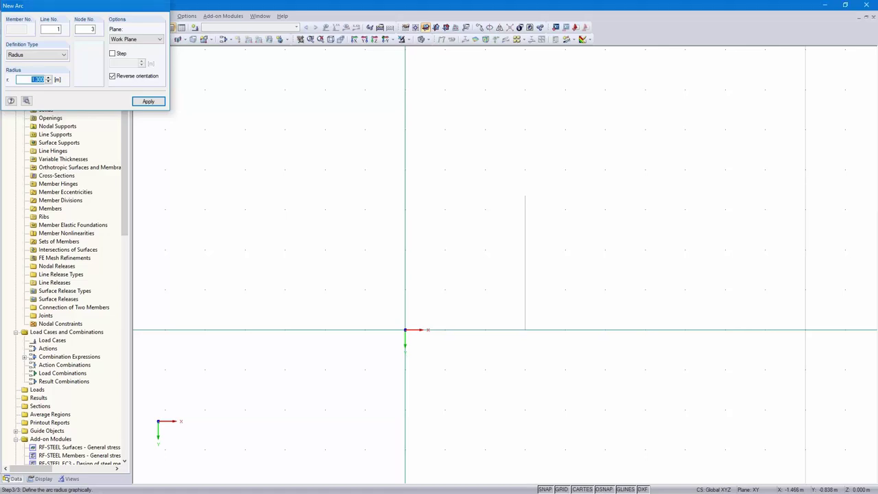
key("Return")
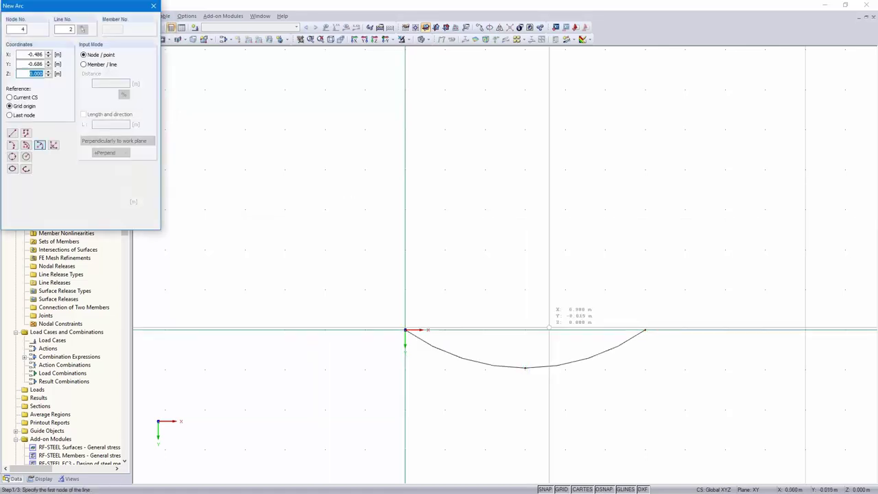
key("Escape")
Step: Copy the arc once with a Z displacement of -1.7 m, creating new surfaces between the selected line and its copy
middle_click_drag(626, 328, 761, 326, "ctrl")
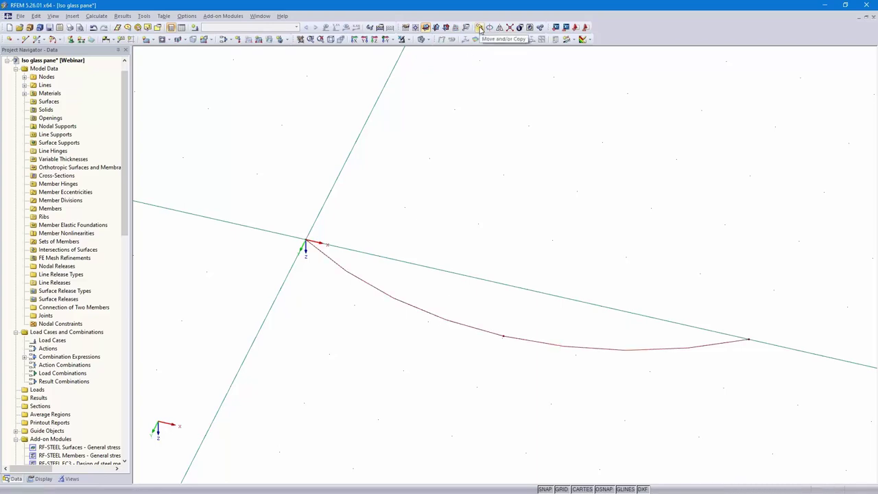
left_click(480, 27)
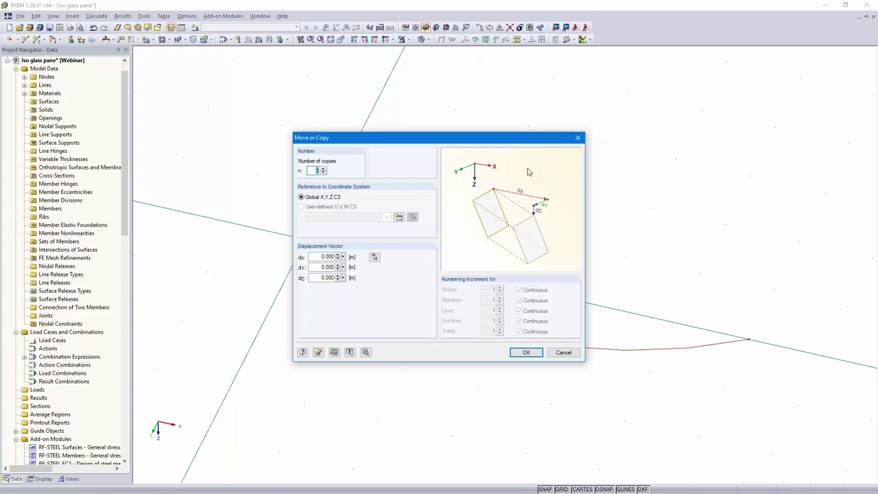
left_click(323, 169)
left_click_drag(316, 277, 355, 277)
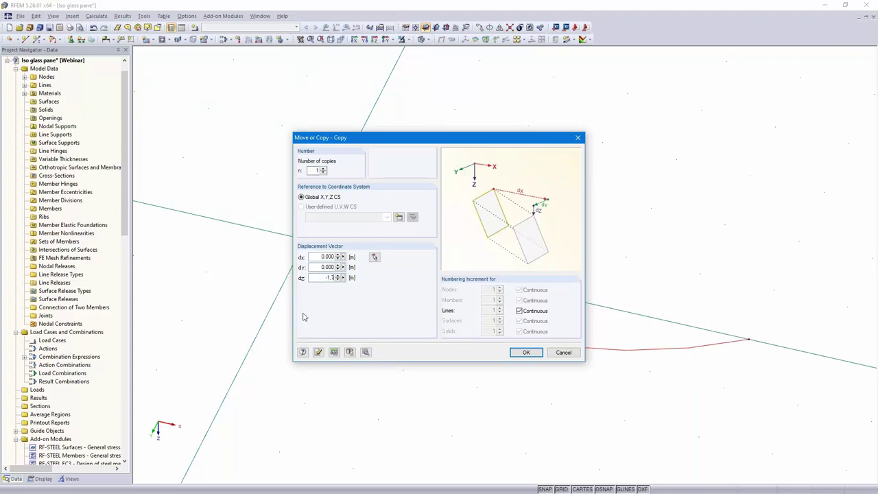
left_click(365, 352)
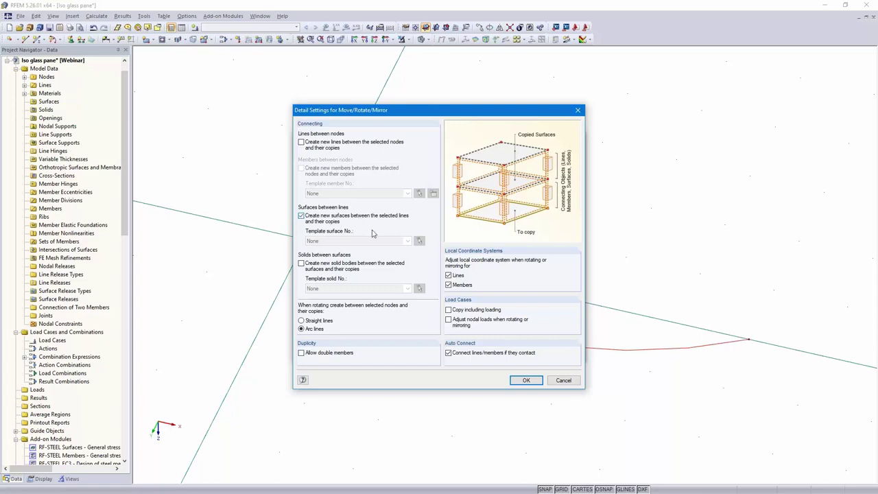
left_click(526, 380)
left_click(525, 353)
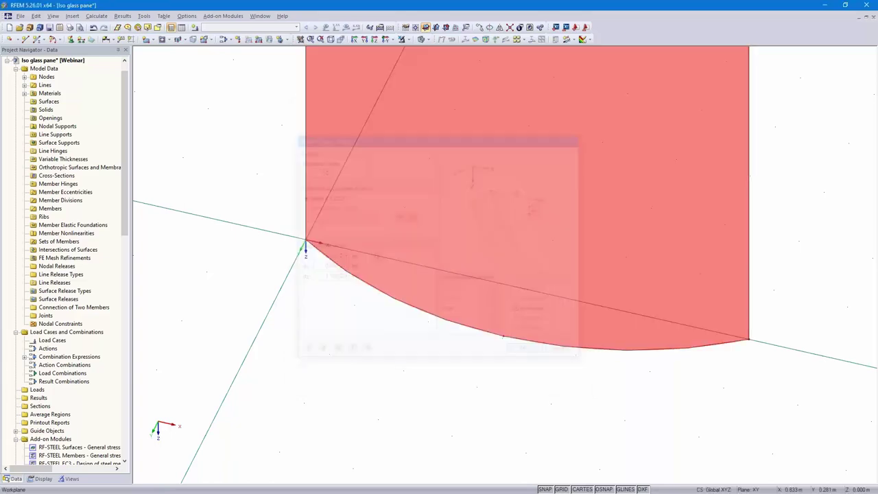
Step: Inspect the new curved surface and check its geometry and stiffness type in the surface properties
scroll(647, 331, "down", 3)
scroll(703, 240, "down", 1)
scroll(627, 319, "up", 5)
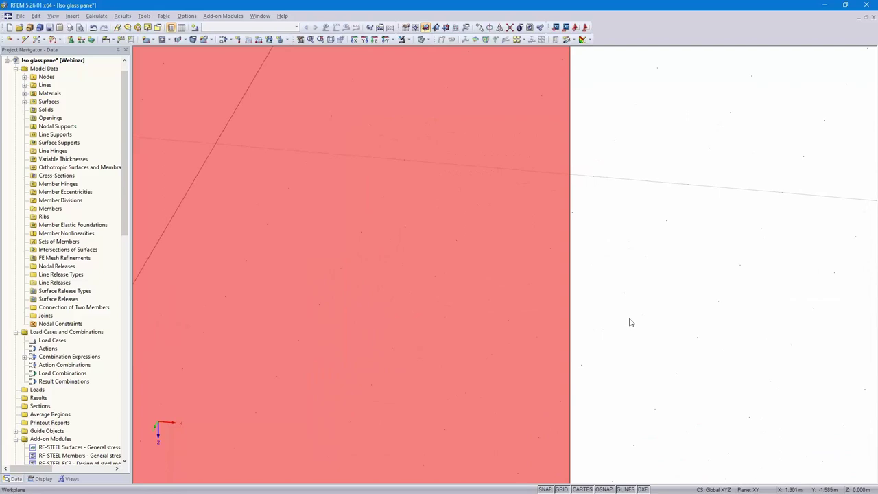
scroll(631, 323, "down", 5)
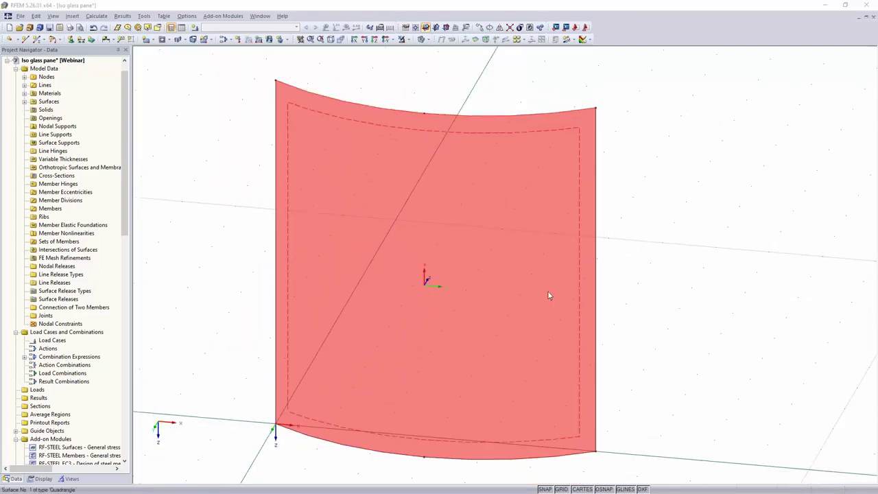
double_click(548, 296)
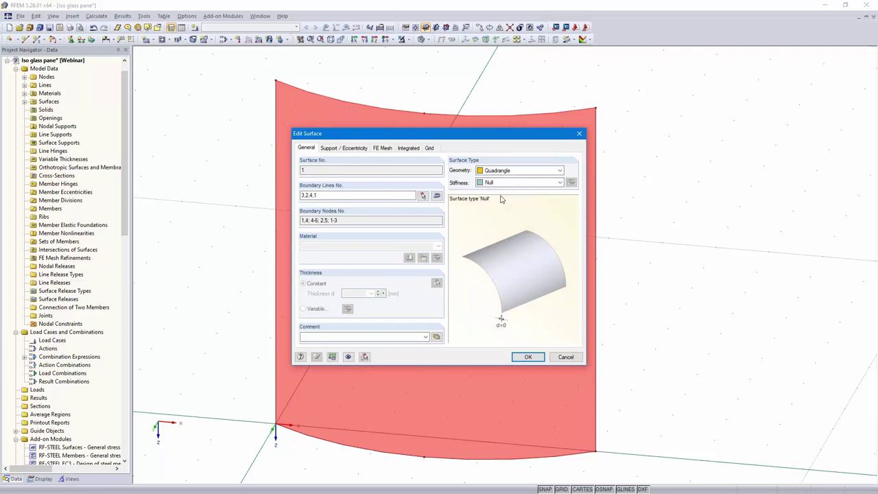
left_click(579, 133)
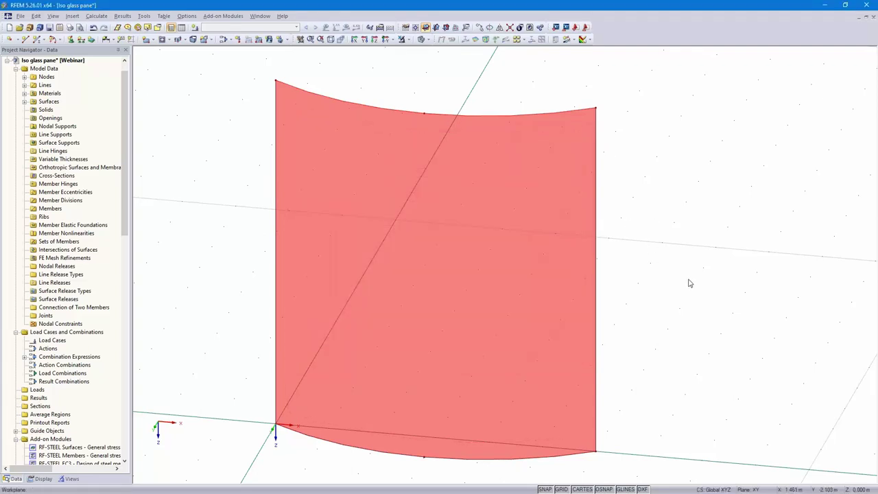
Step: Divide the pane's lower arc by distance, placing a new node 0.200 m from the line start
middle_click_drag(685, 284, 701, 263)
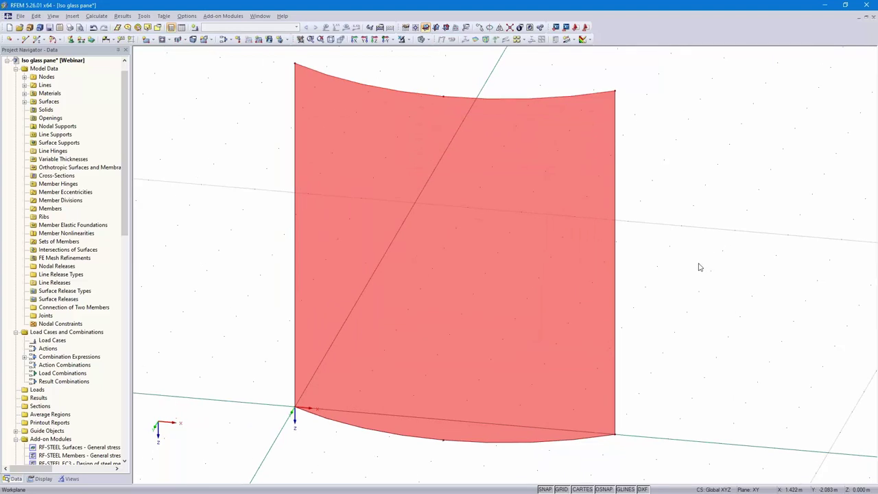
middle_click_drag(695, 282, 742, 254, "ctrl")
scroll(671, 335, "up", 3)
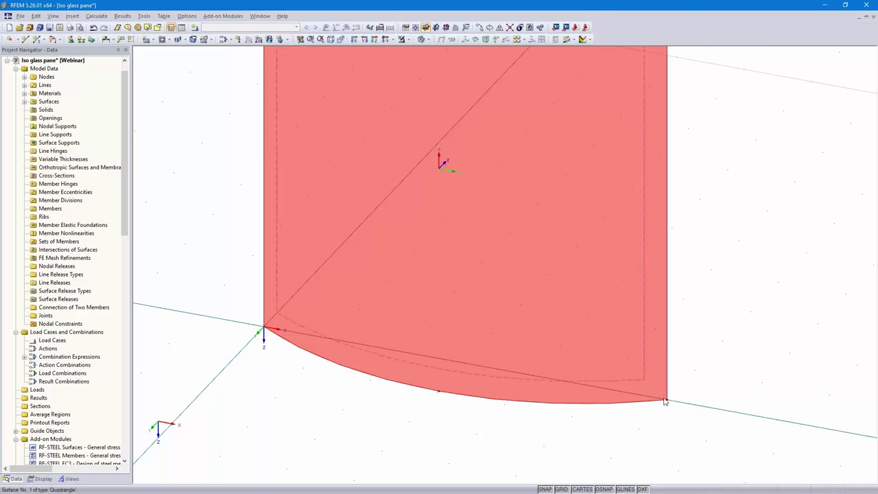
right_click(583, 406)
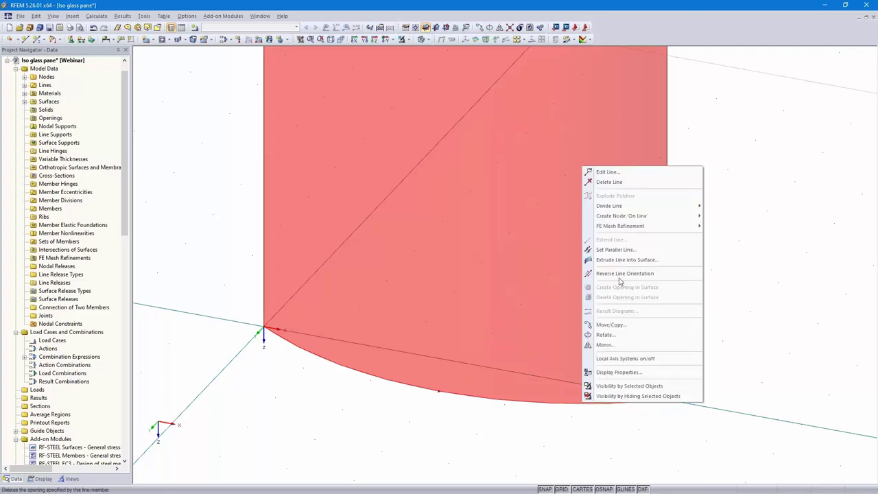
mouse_move(615, 208)
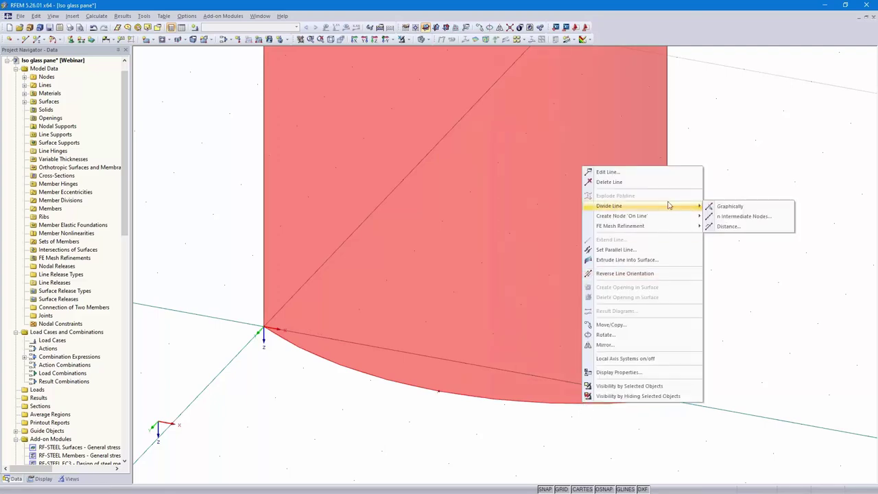
left_click(743, 229)
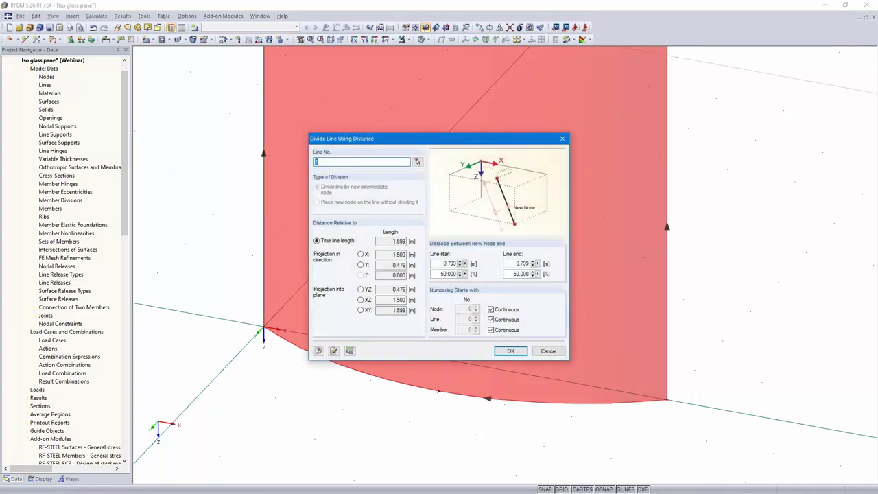
left_click_drag(449, 263, 475, 261)
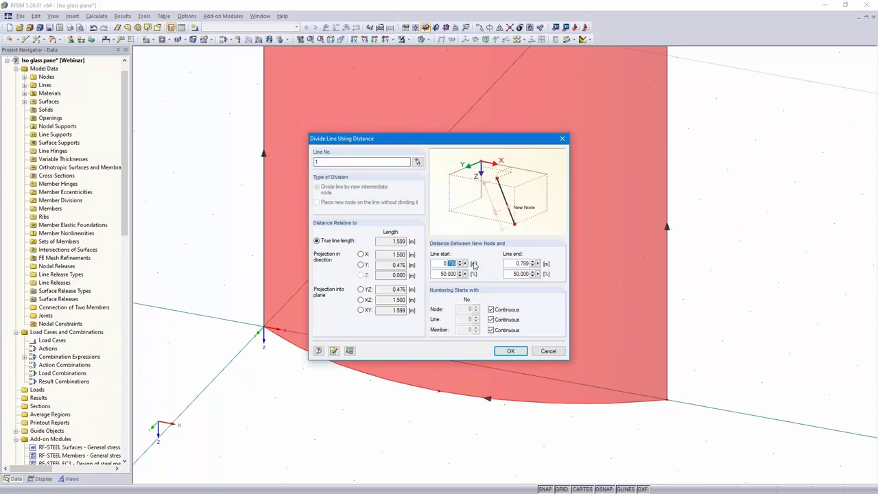
type("200")
left_click(510, 351)
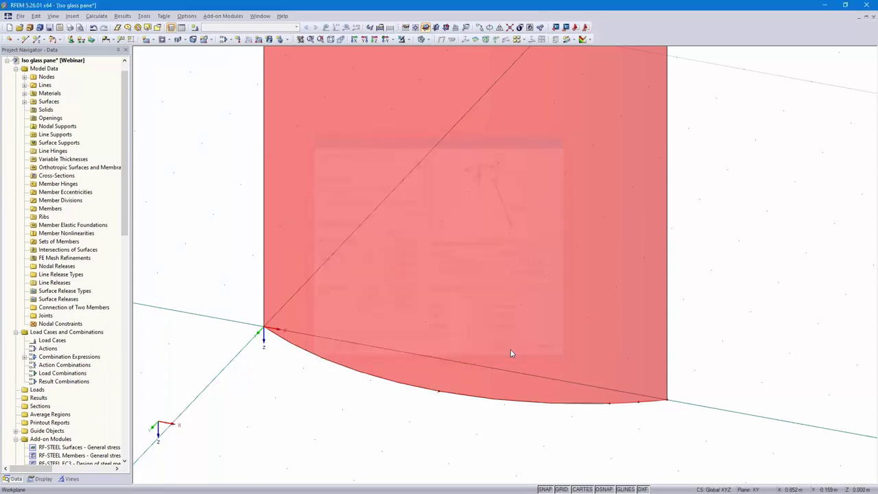
Step: Divide the remaining long part of the lower arc by distance, with a new node 0.2 m from the line end
right_click(345, 369)
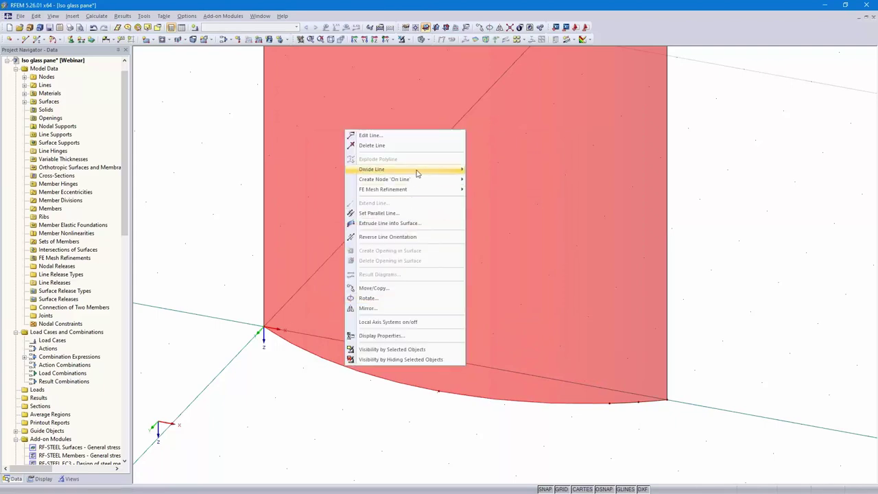
mouse_move(418, 172)
left_click(490, 190)
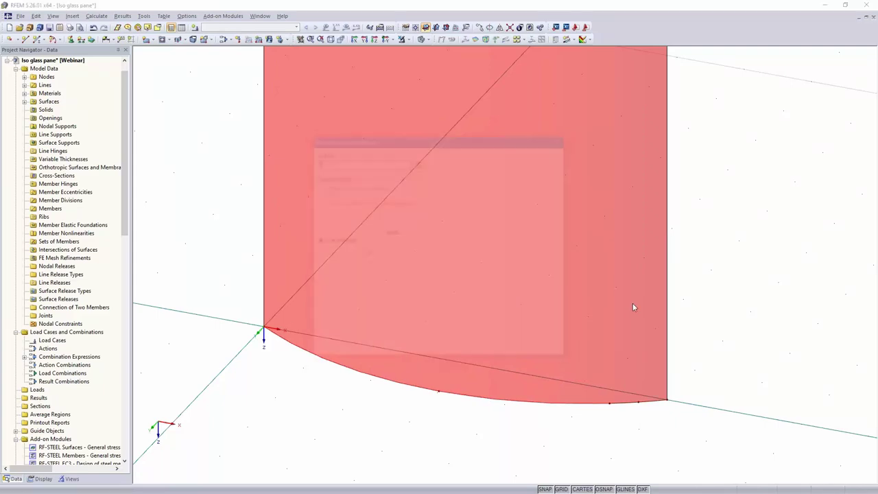
left_click_drag(521, 263, 545, 263)
type("2")
key("BackSpace")
type(".2")
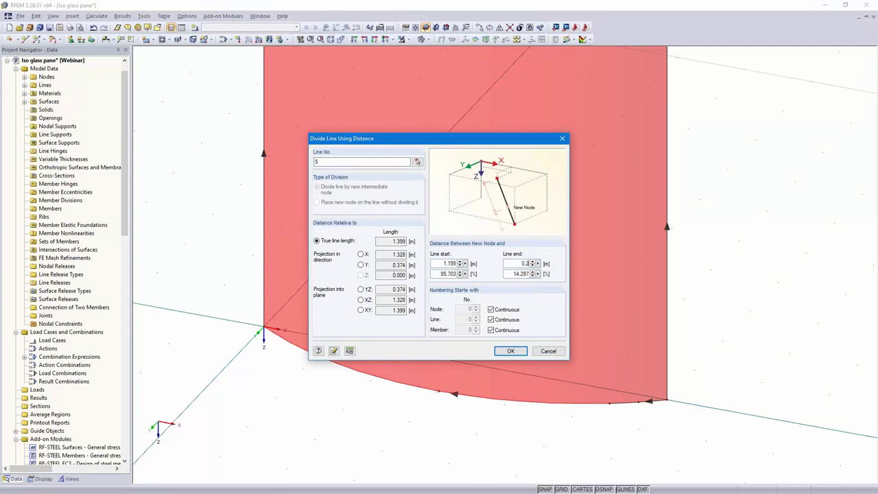
left_click(511, 351)
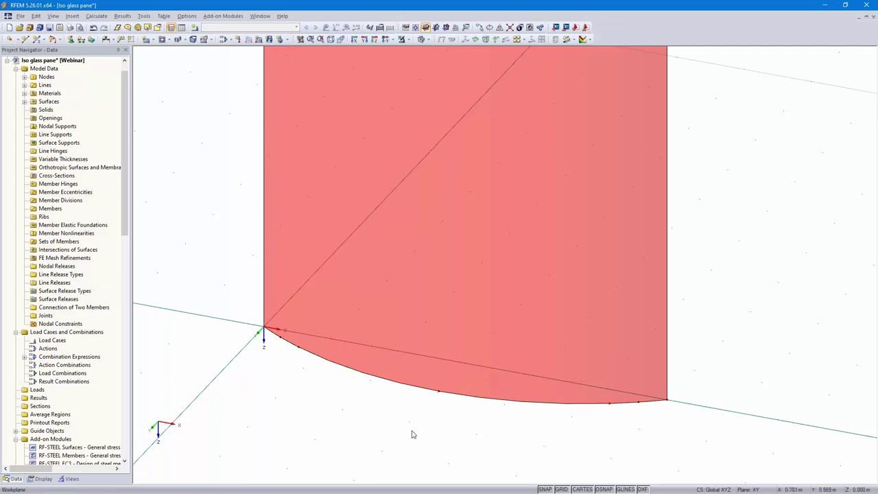
Step: Describe load case LC1 as Self-weight and add load case LC2 with the description Wind
middle_click_drag(276, 203, 585, 326, "ctrl")
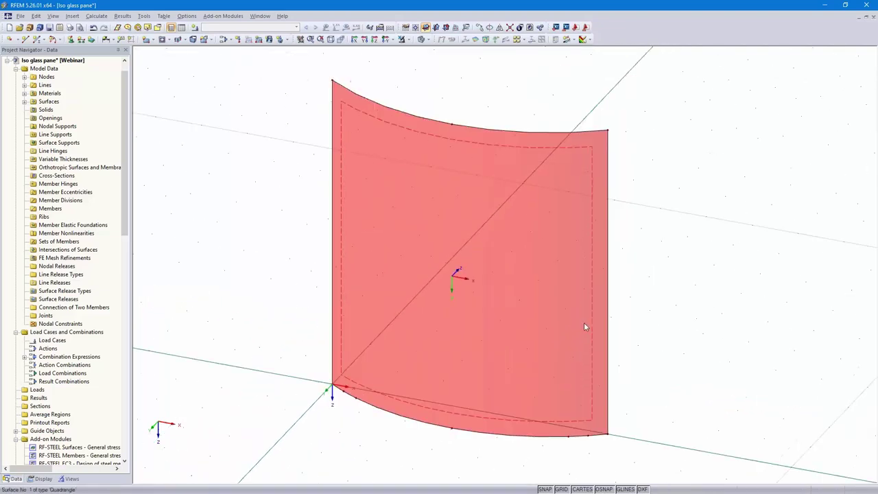
left_click(195, 28)
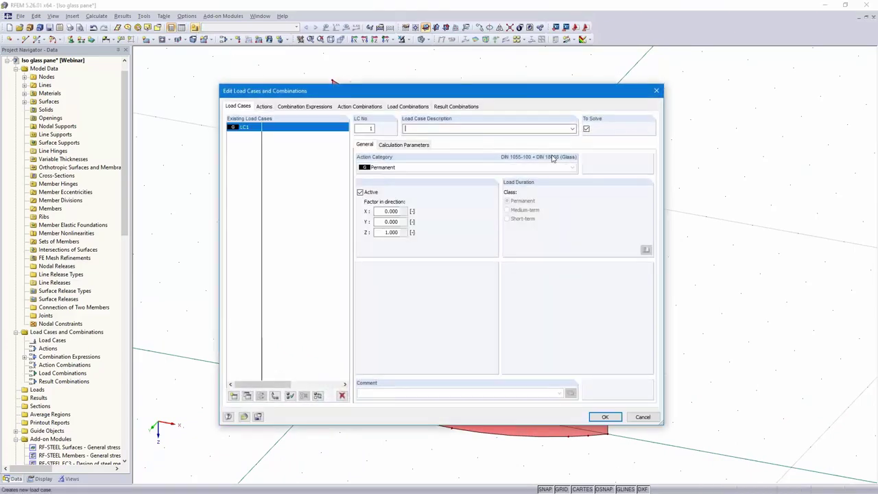
left_click(573, 129)
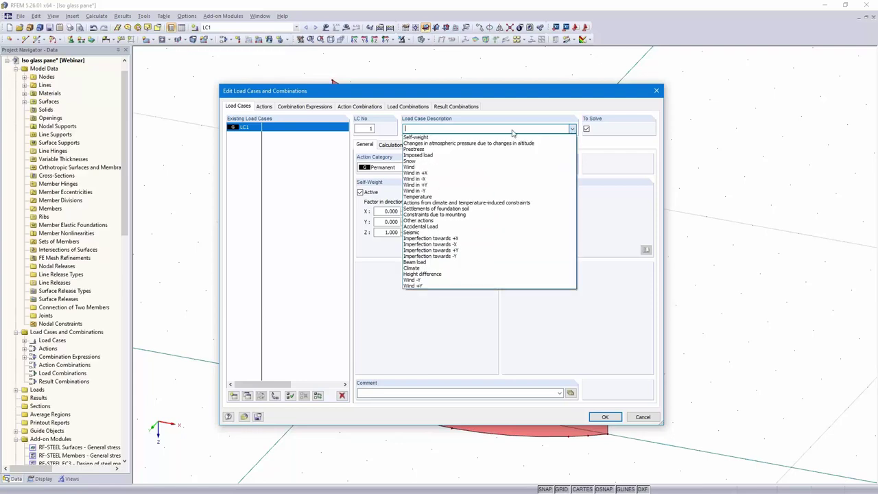
left_click(506, 137)
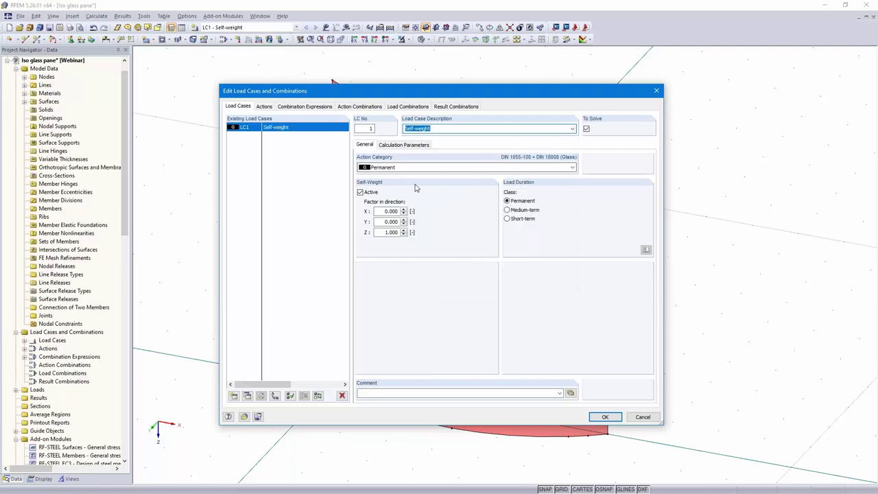
left_click(233, 396)
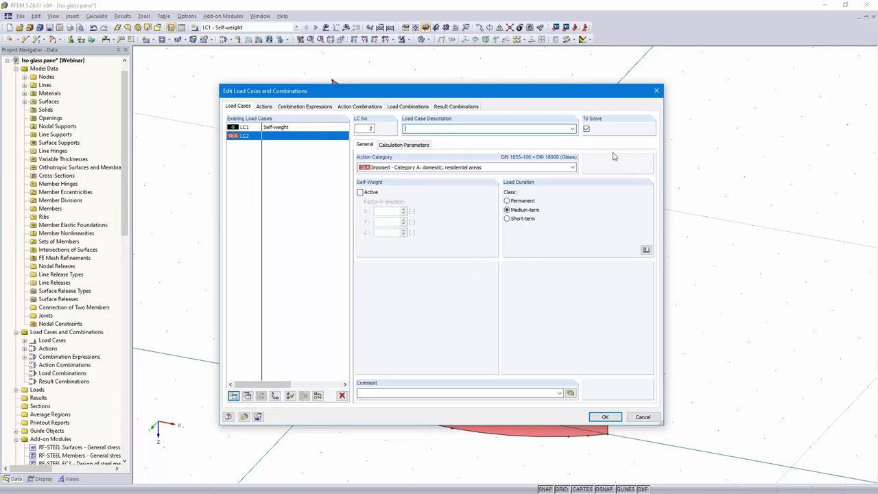
left_click(573, 129)
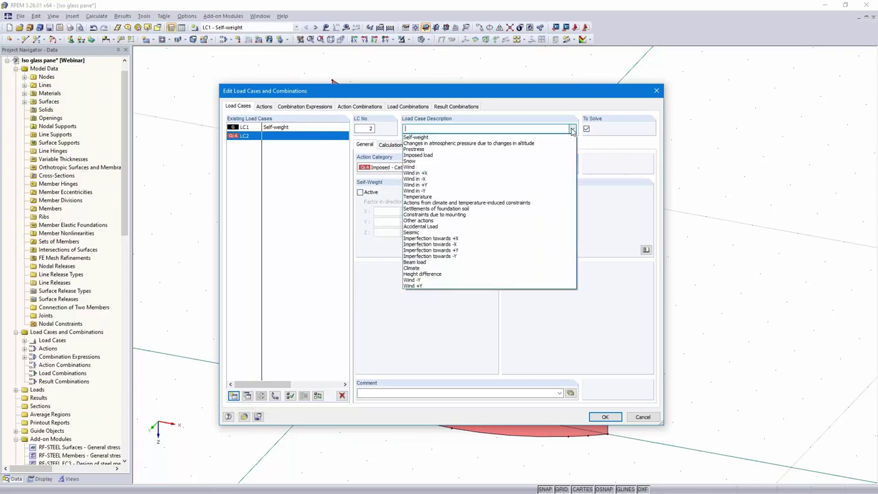
left_click(447, 167)
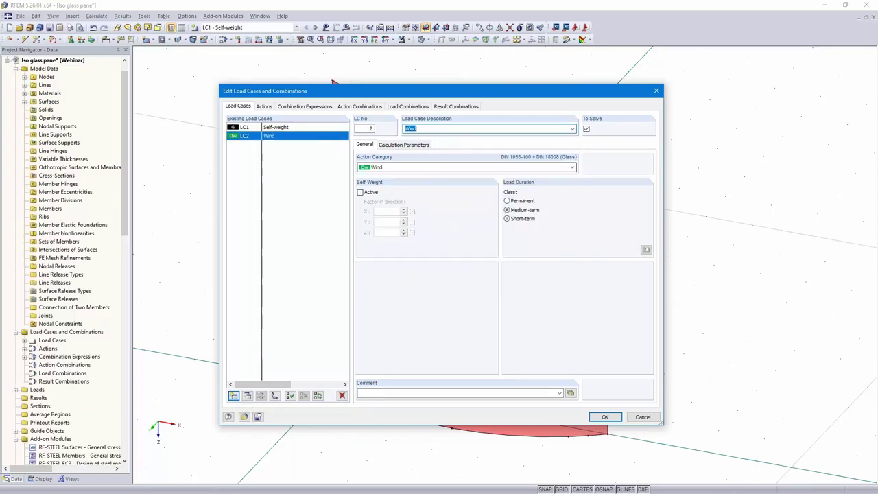
Step: Keep Wind as LC2's action category and add LC3 Height difference with category Changes in atmospheric pressure due to changes in altitude
left_click(400, 171)
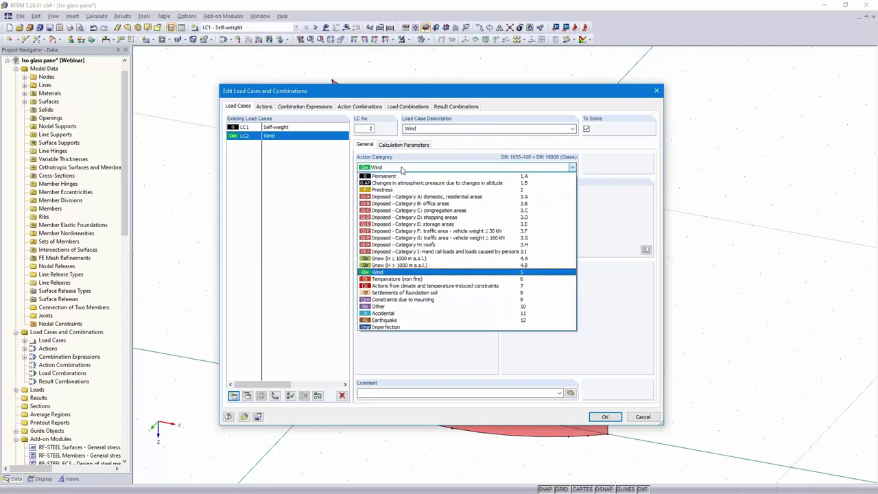
left_click(402, 169)
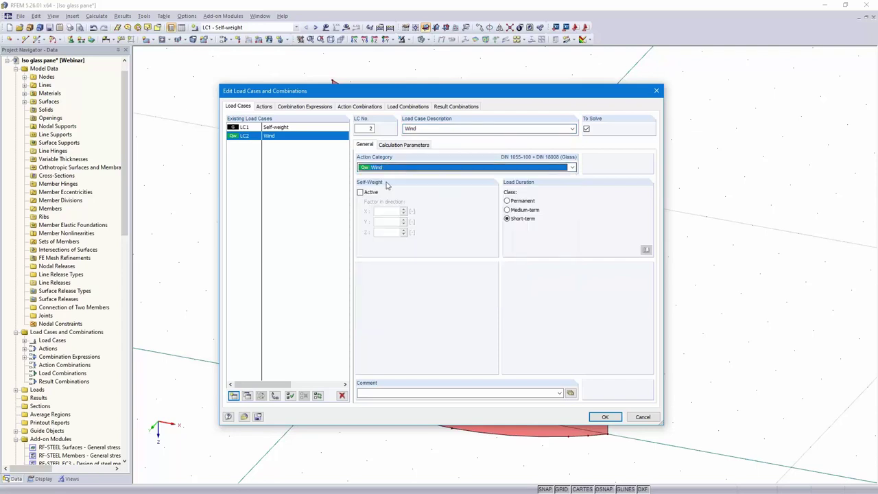
left_click(234, 396)
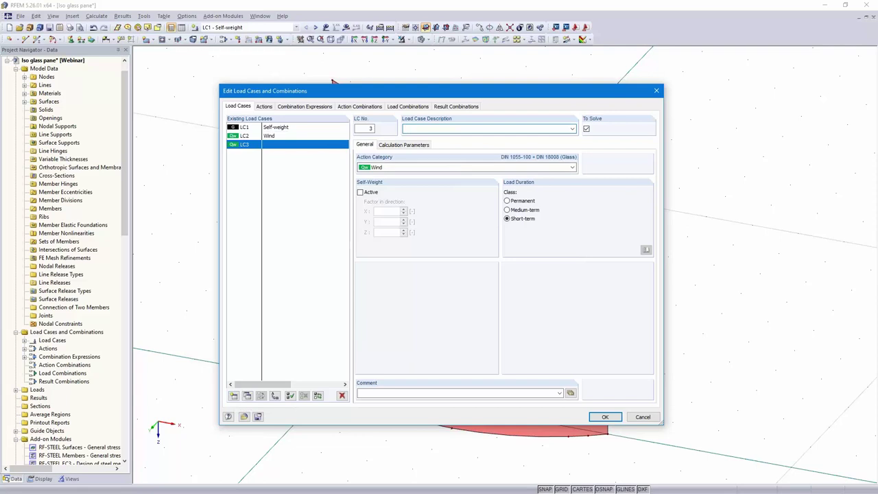
type("Heih")
left_click(404, 169)
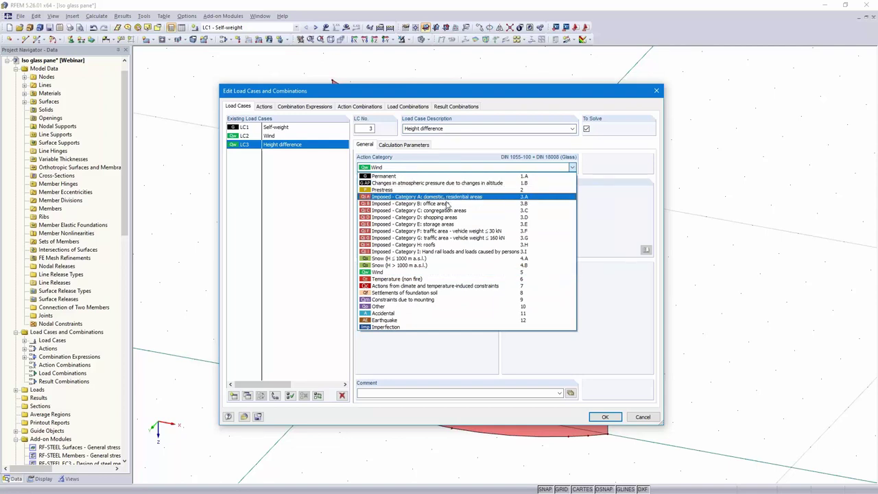
left_click(514, 184)
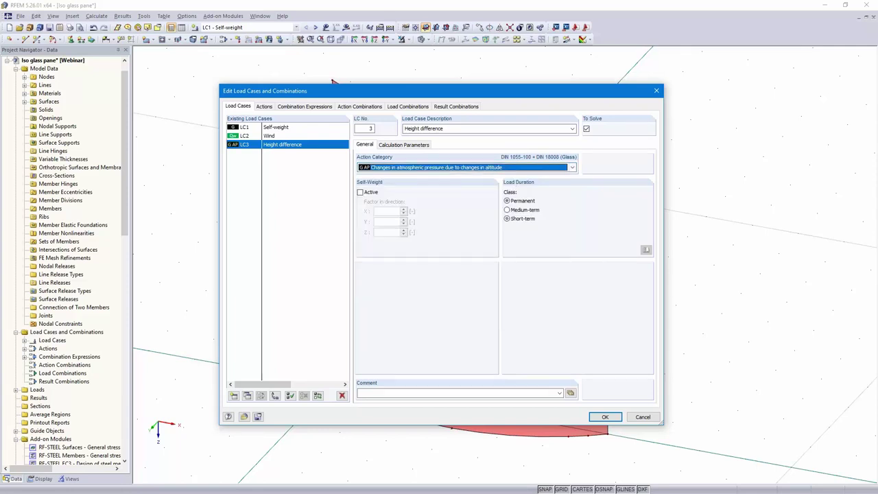
Step: Add load case LC4 described as Climate with the action category Actions from climate and temperature-induced constraints
left_click(233, 395)
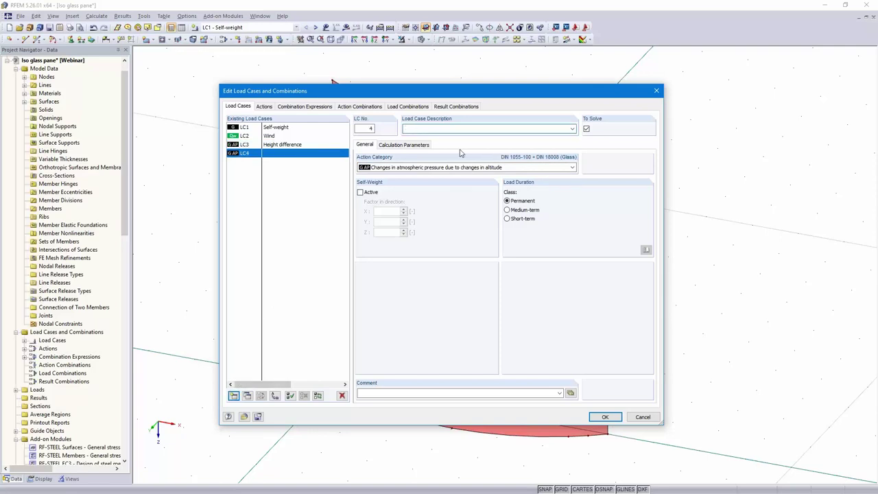
type("Climate")
left_click(572, 167)
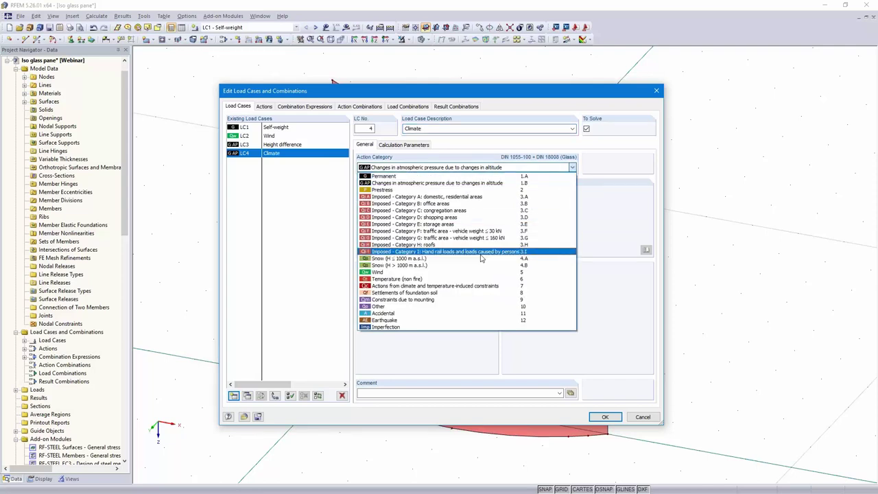
left_click(511, 288)
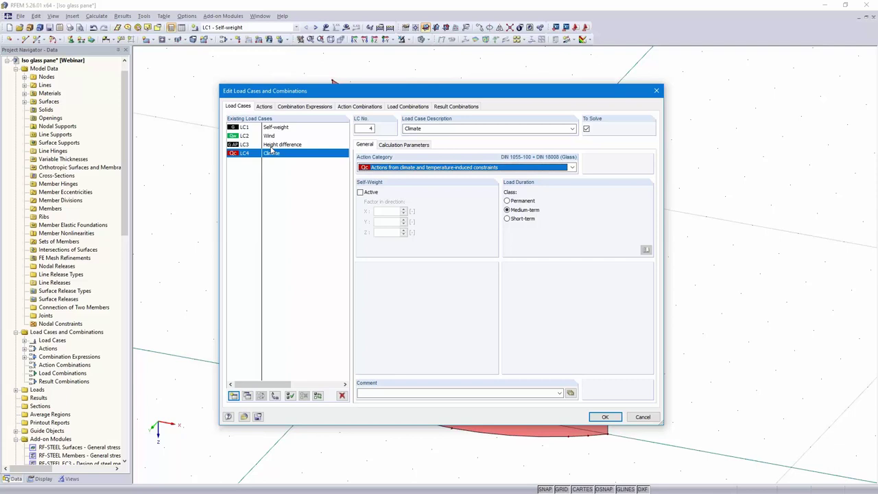
Step: Review the combination expressions and the generated load and result combinations, and accept the load case definitions
left_click(303, 107)
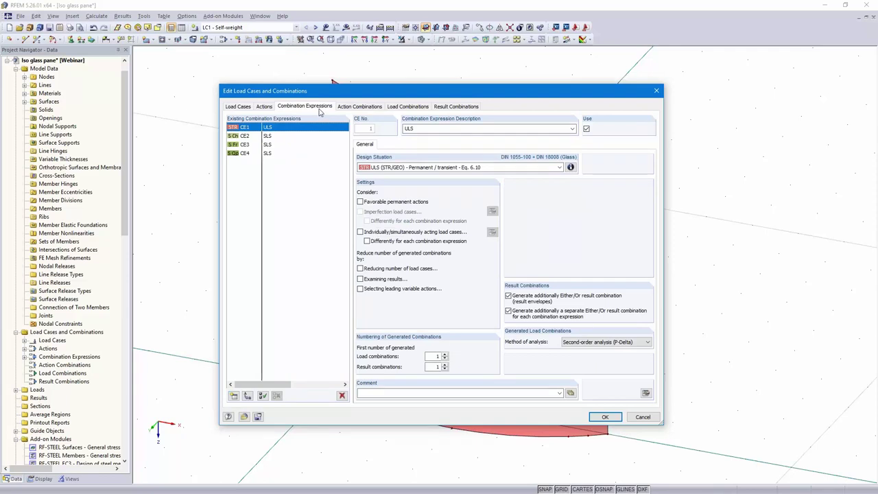
left_click(408, 107)
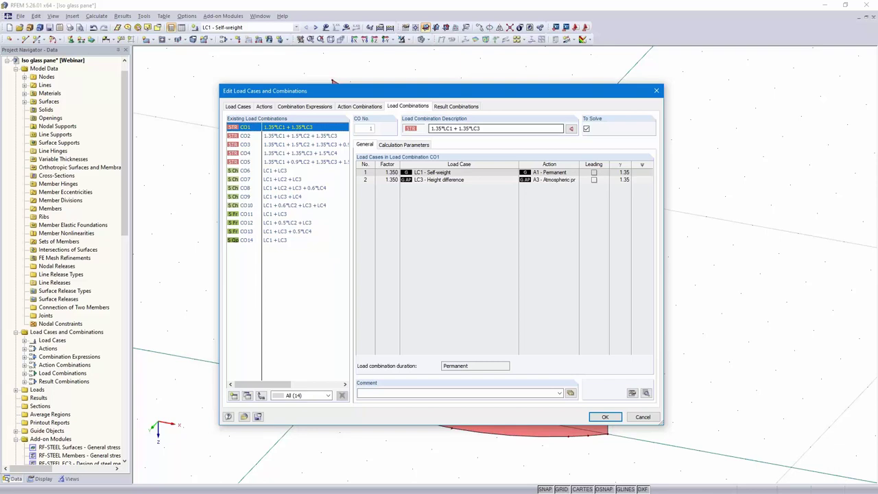
left_click(453, 107)
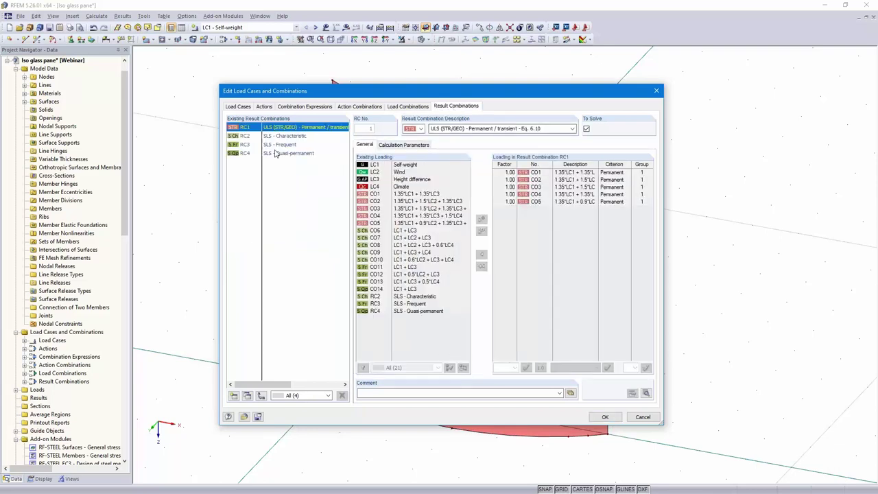
left_click(605, 417)
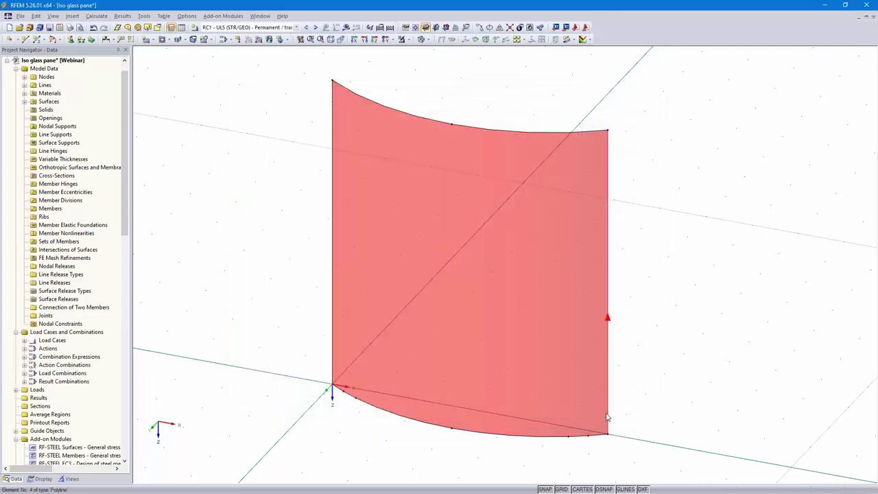
Step: In load case LC2 Wind, apply a uniform surface load of 0.50 kN/m² in local z direction to the curved pane
left_click(296, 28)
left_click(266, 42)
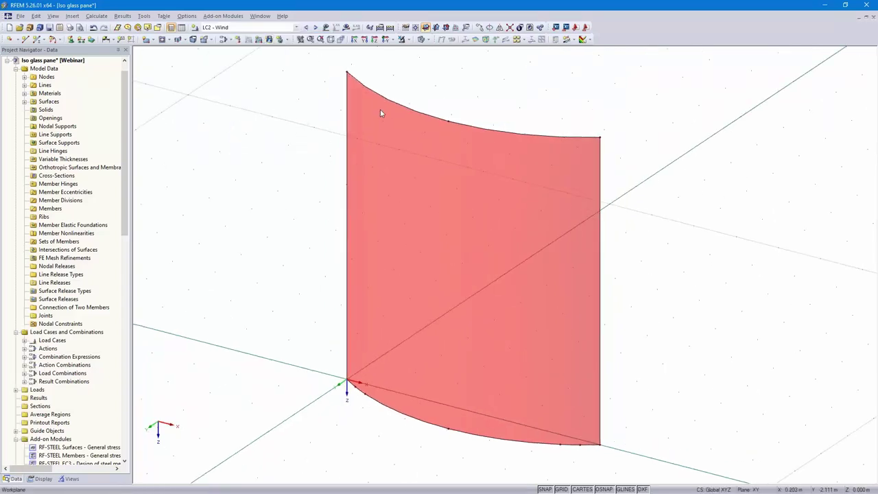
left_click(268, 40)
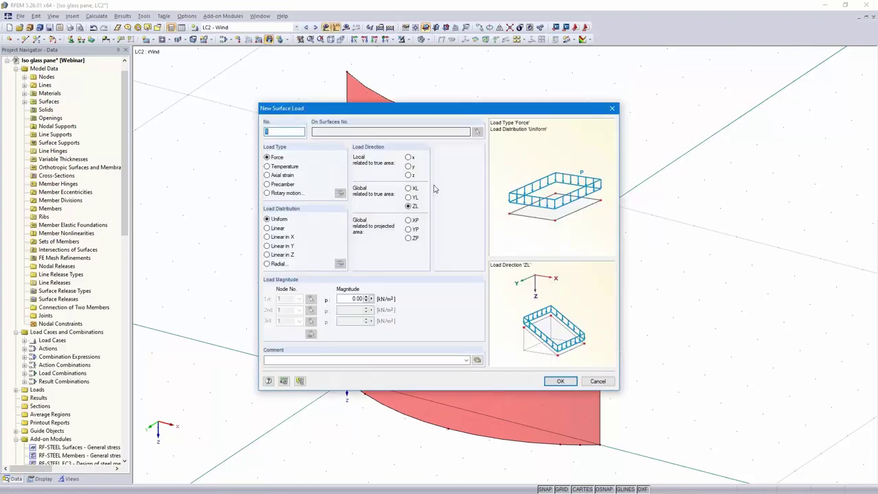
left_click(409, 175)
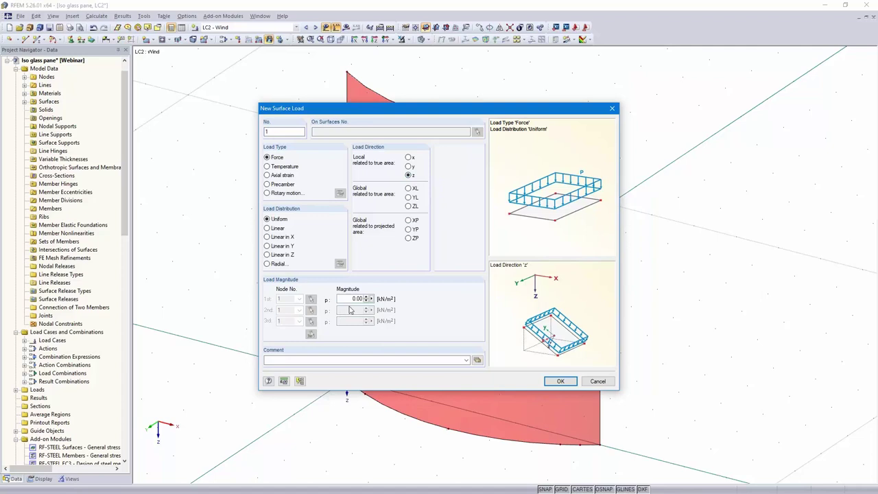
type("5")
left_click(560, 381)
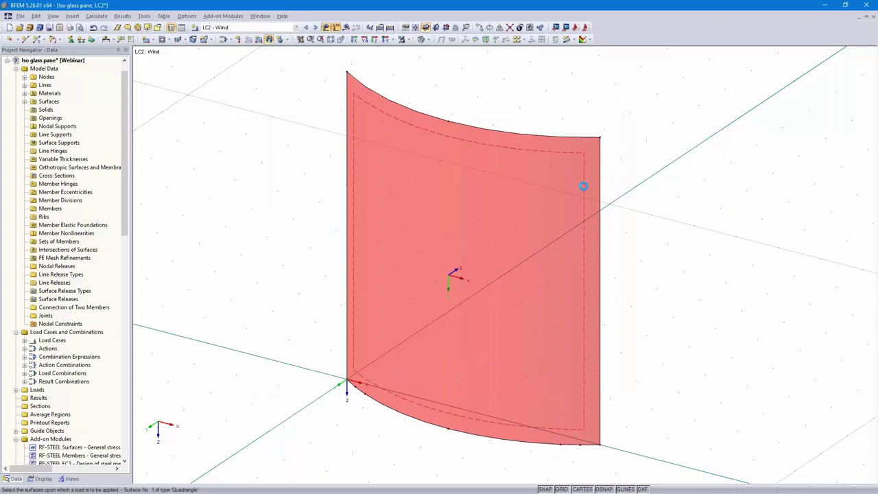
left_click(612, 184)
key("Escape")
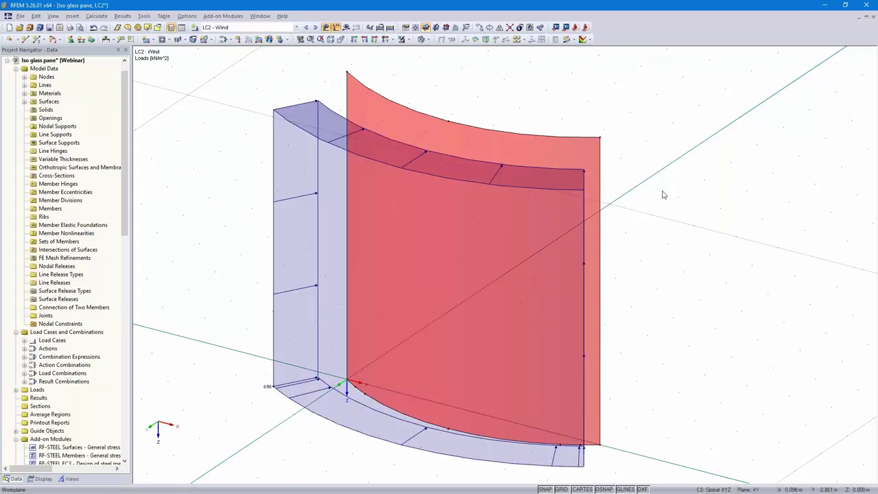
middle_click_drag(658, 223, 549, 211, "ctrl")
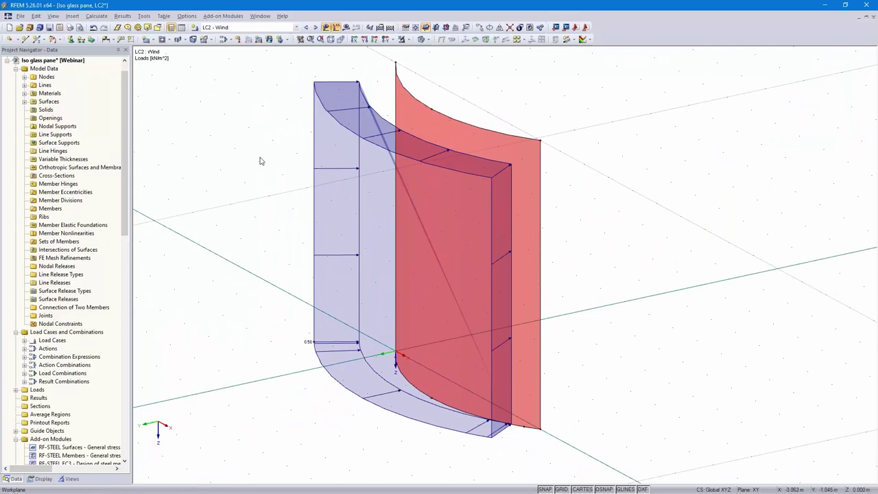
Step: Start the RF-GLASS module, include all surfaces and select CO1 to CO5 for the ultimate limit state design
left_click(224, 18)
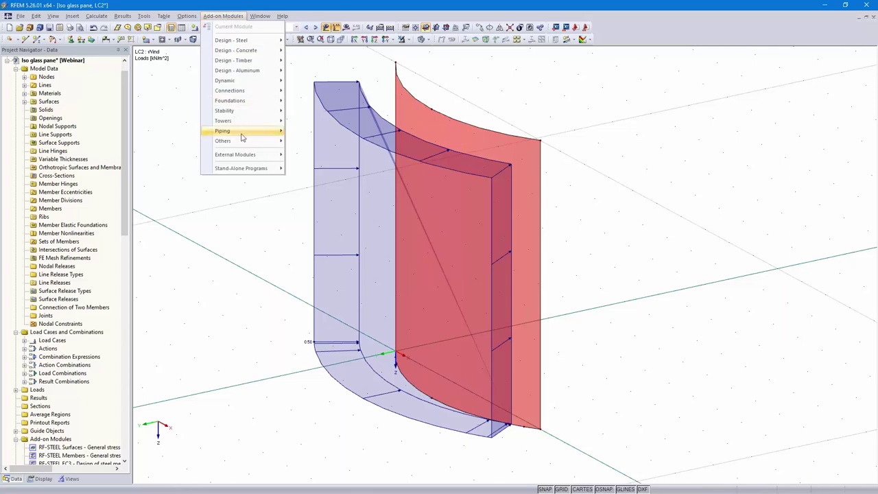
mouse_move(247, 144)
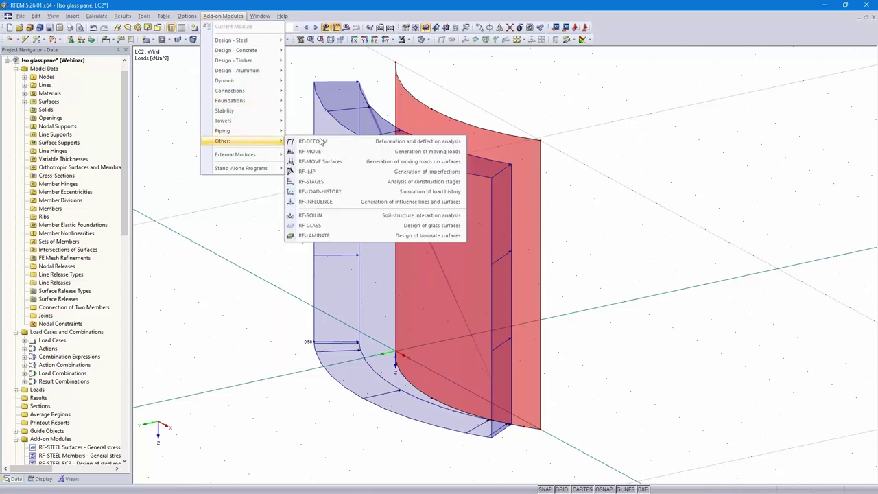
left_click(333, 226)
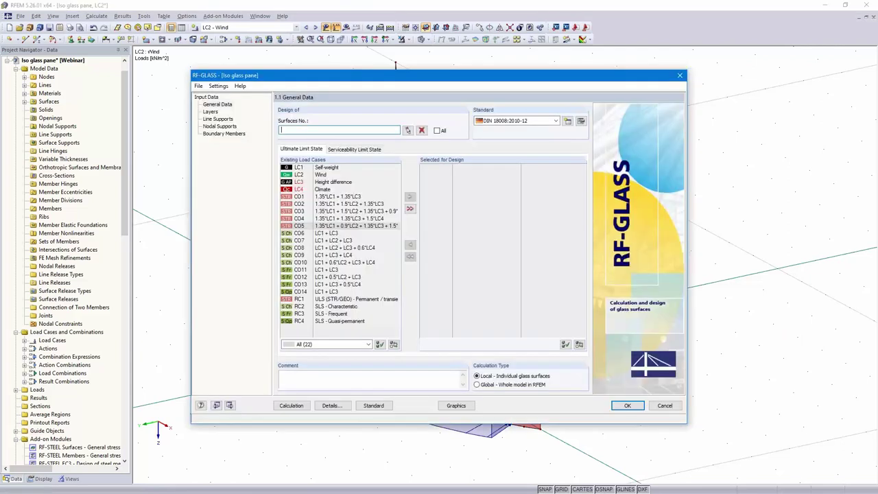
left_click(438, 130)
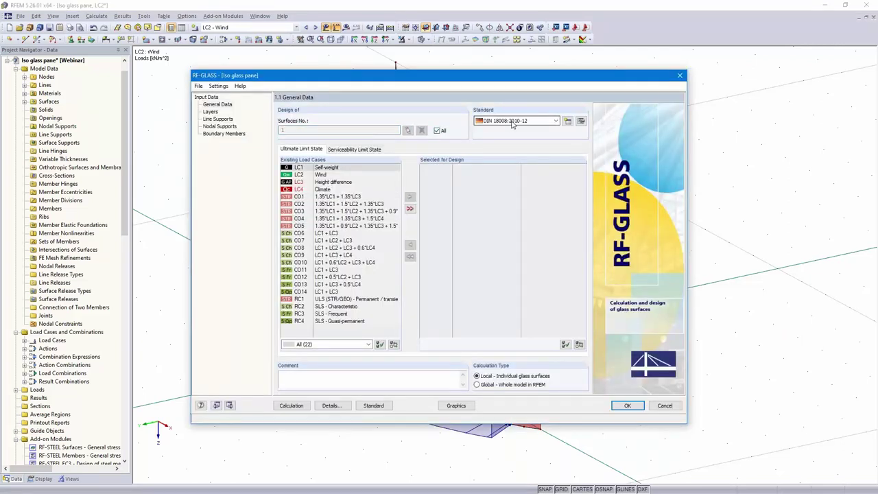
left_click(332, 197)
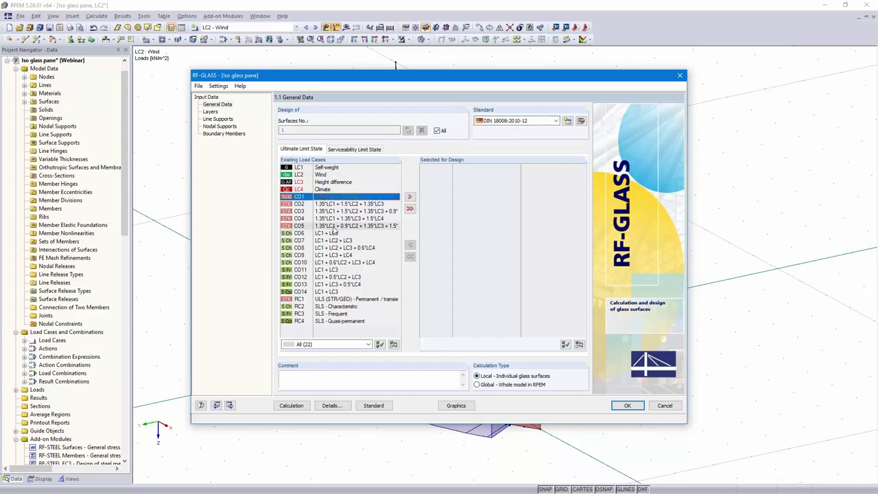
left_click(338, 227, "shift")
left_click(409, 196)
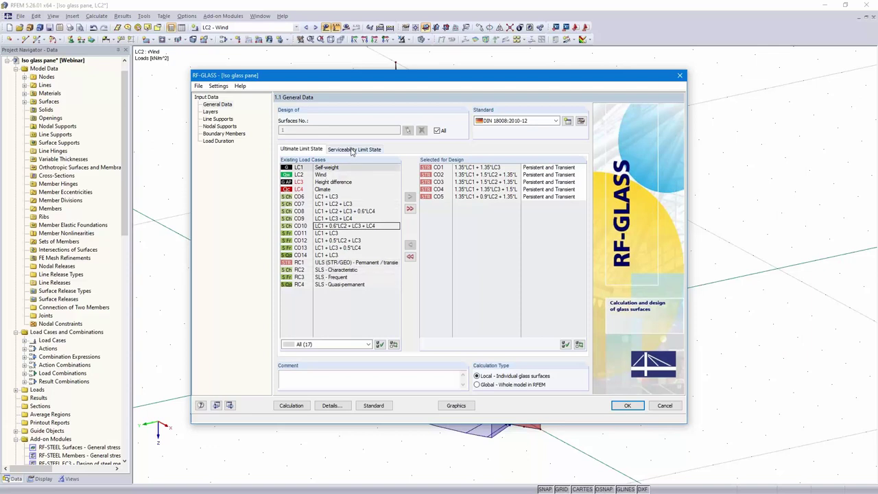
Step: Select load combinations CO6 to CO14 for the serviceability limit state design
left_click(351, 149)
left_click(327, 234)
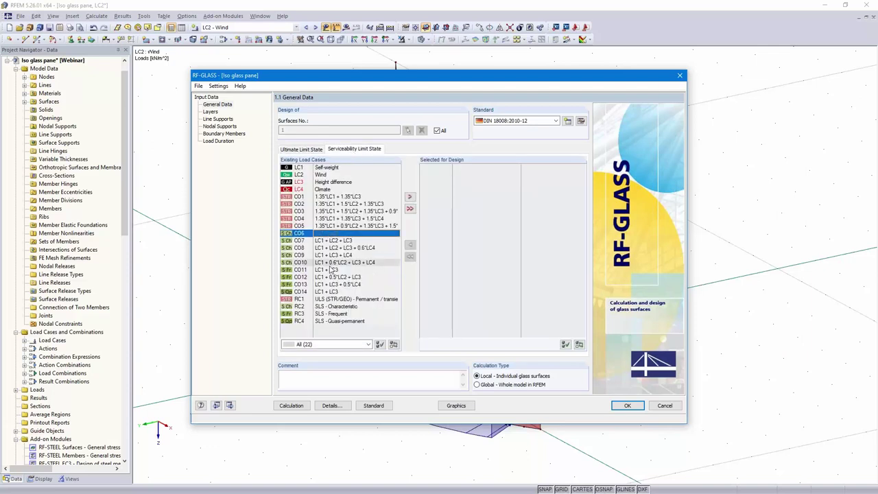
left_click(327, 293, "shift")
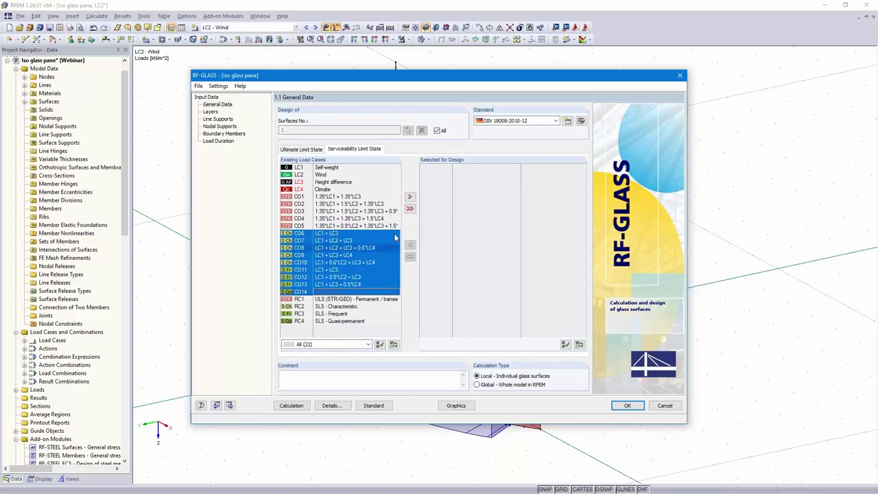
left_click(410, 196)
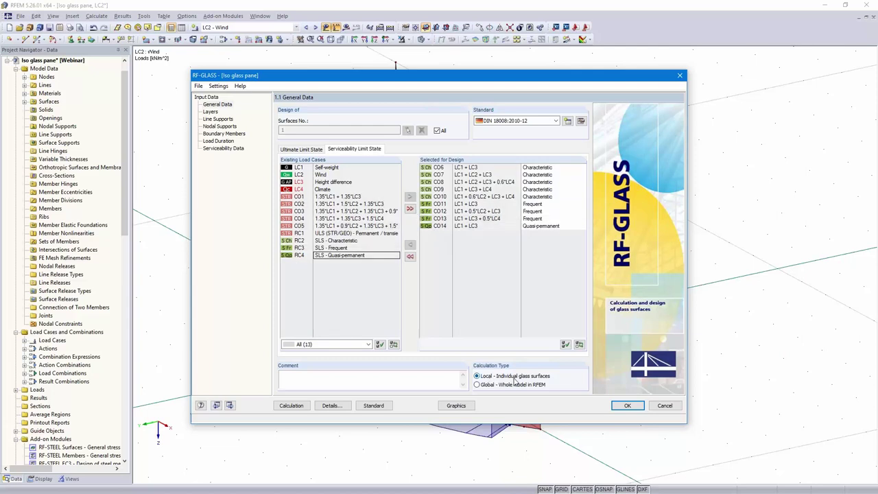
Step: Assign Composition 1 to surface 1 and define its first layer as type Glass
left_click(230, 405)
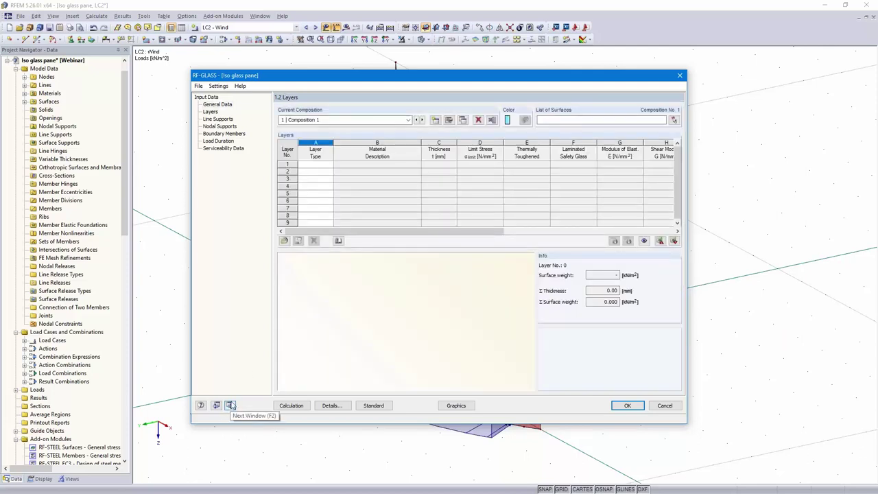
left_click(593, 122)
left_click(332, 167)
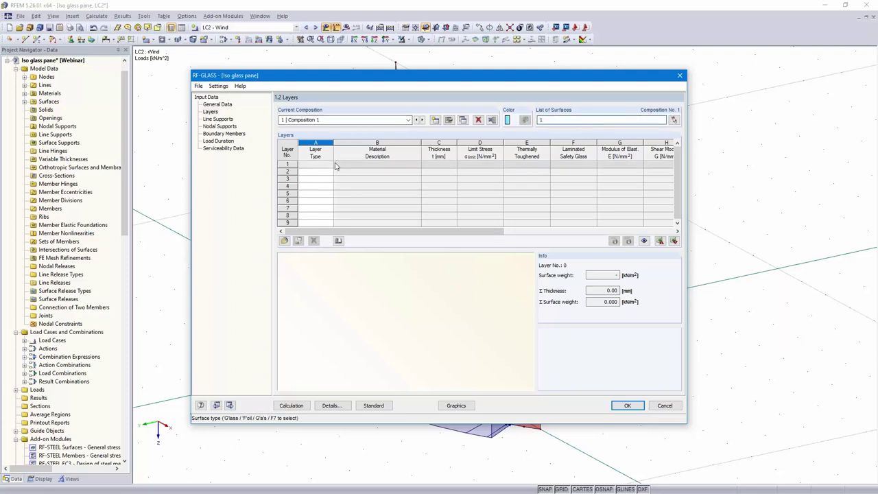
left_click(324, 165)
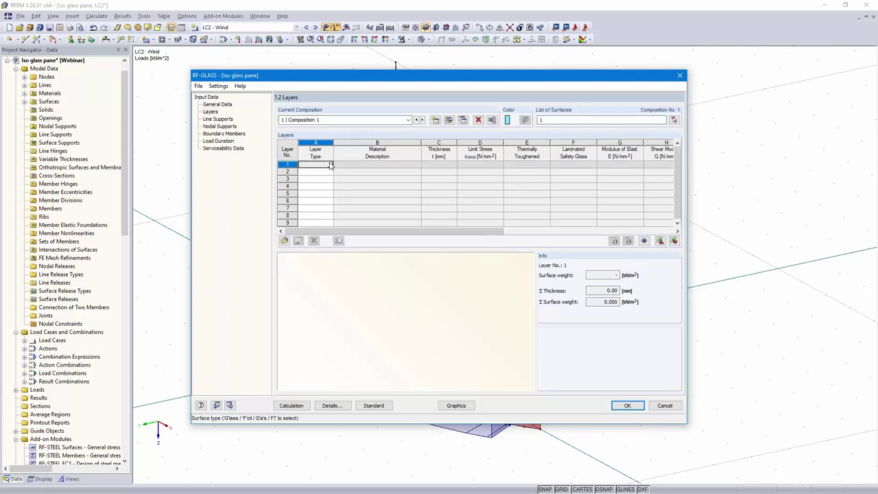
left_click(329, 165)
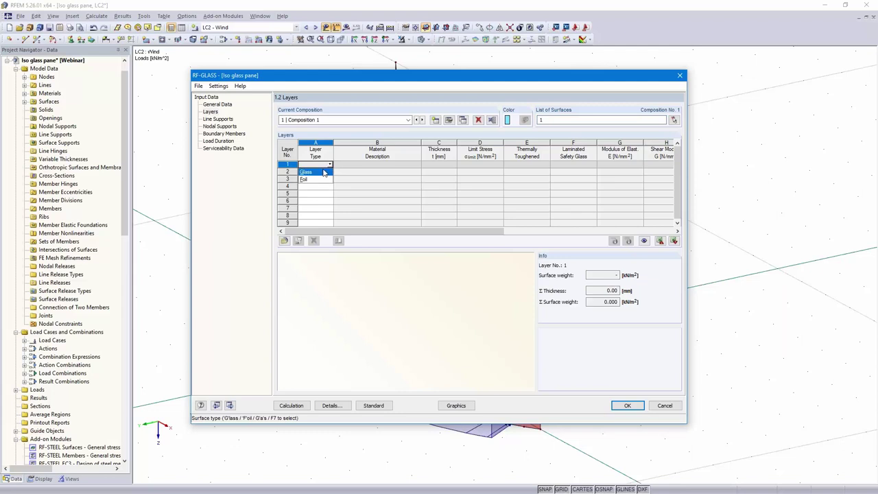
left_click(324, 172)
Step: Set layer 1's material to Heat Strengthened Float Glass of DIN 18008-1:2010-12 from the material library
left_click(418, 166)
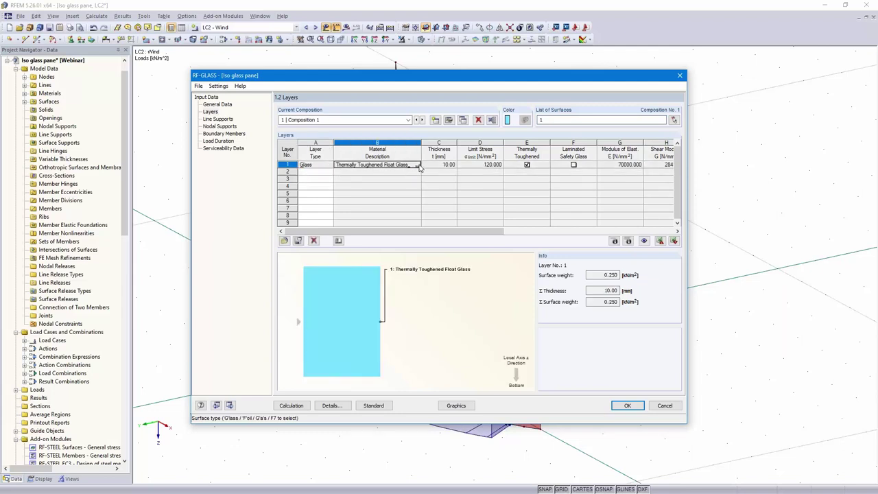
left_click(416, 165)
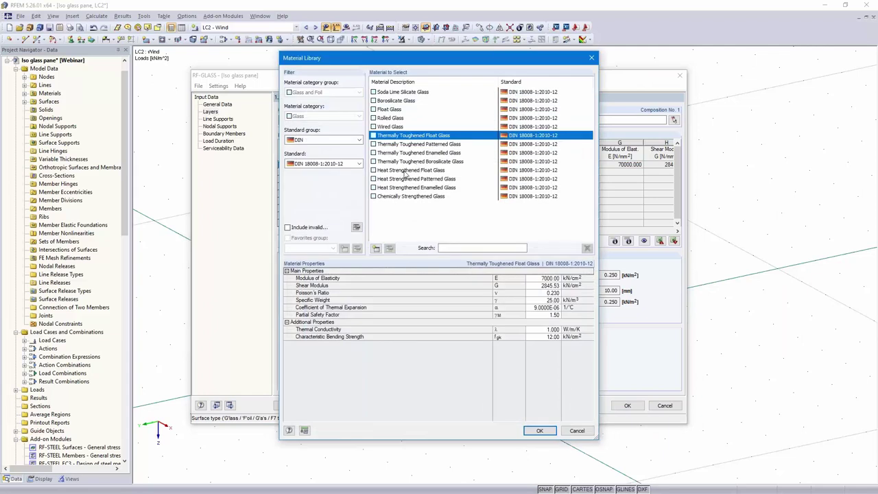
left_click(437, 170)
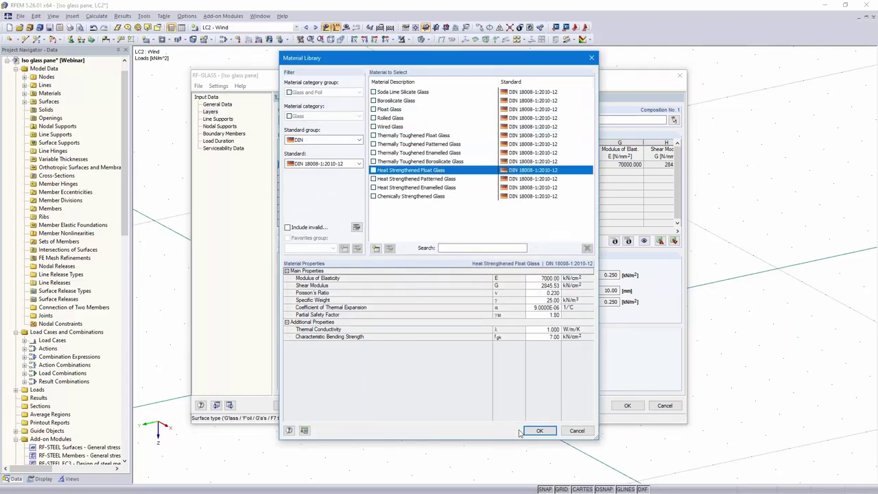
left_click(540, 431)
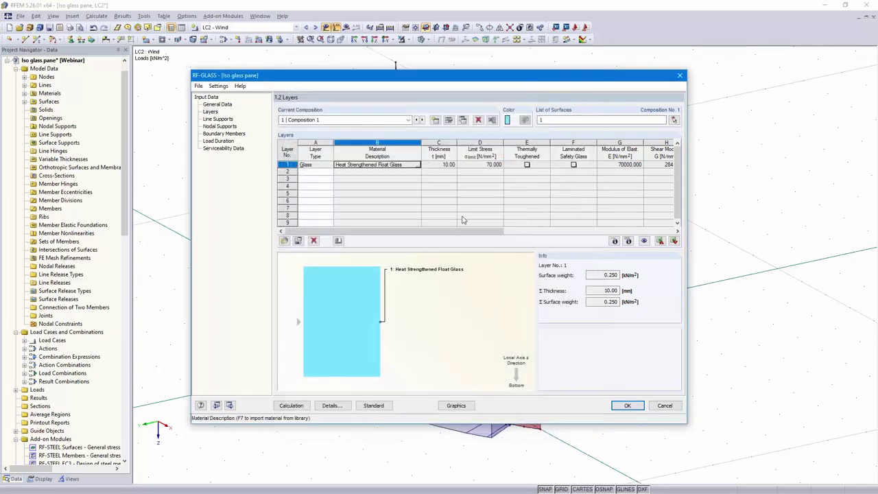
Step: Set layer 1's thickness to 6 mm and mark it as thermally toughened and as laminated safety glass
left_click(439, 165)
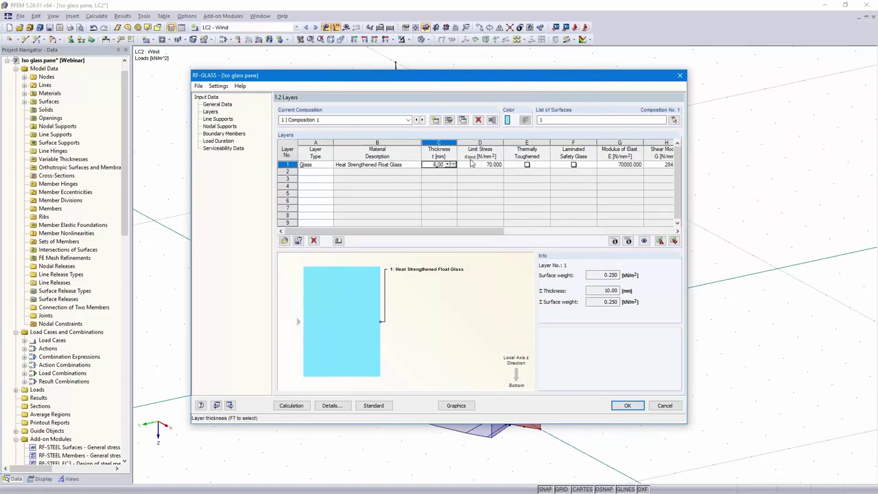
left_click(526, 165)
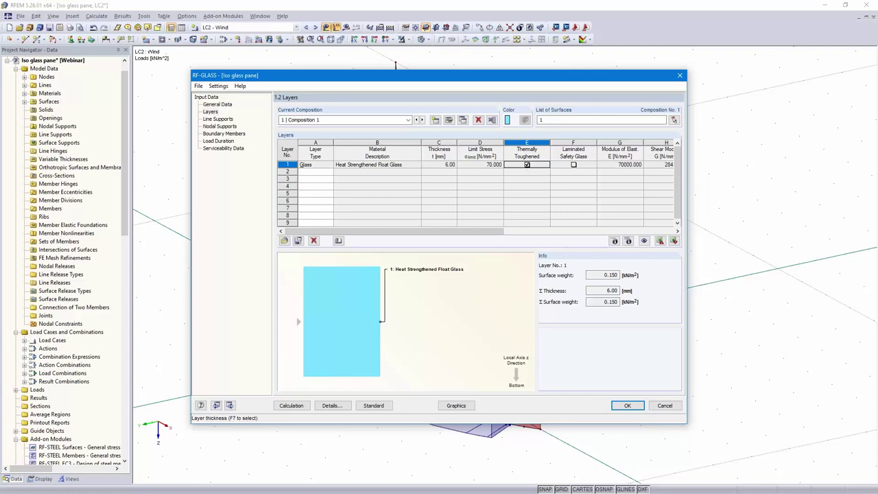
left_click(573, 166)
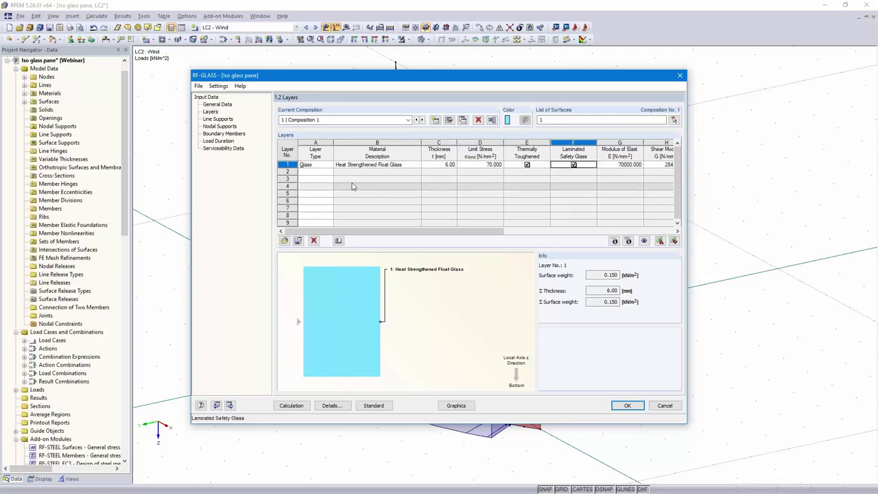
Step: Define layer 2 as a 1.52 mm PVB foil and layer 3 as type Glass
left_click(322, 172)
left_click(330, 172)
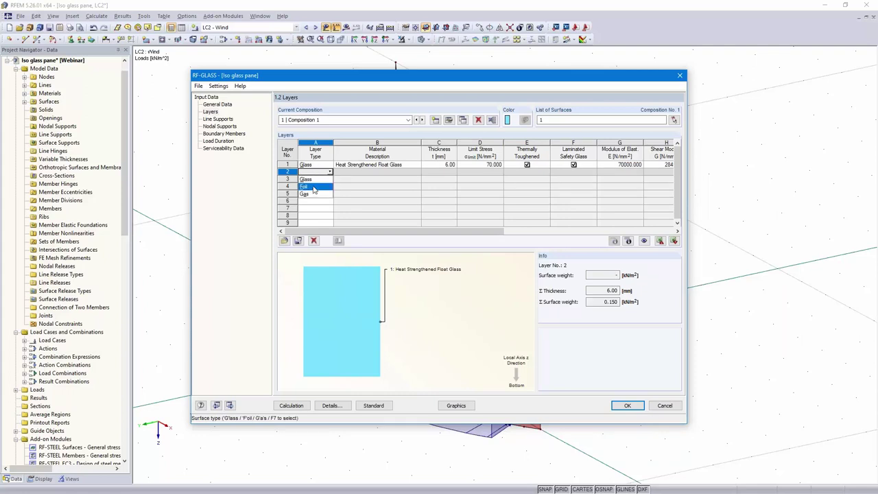
left_click(313, 187)
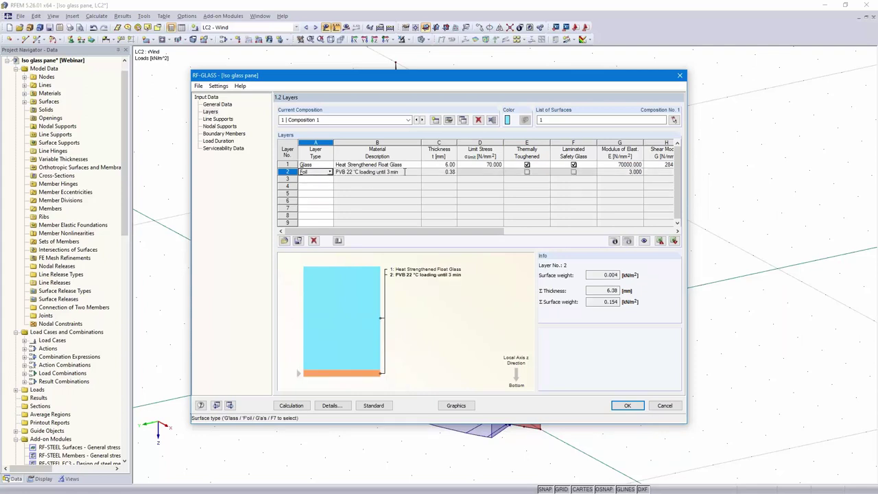
left_click(447, 172)
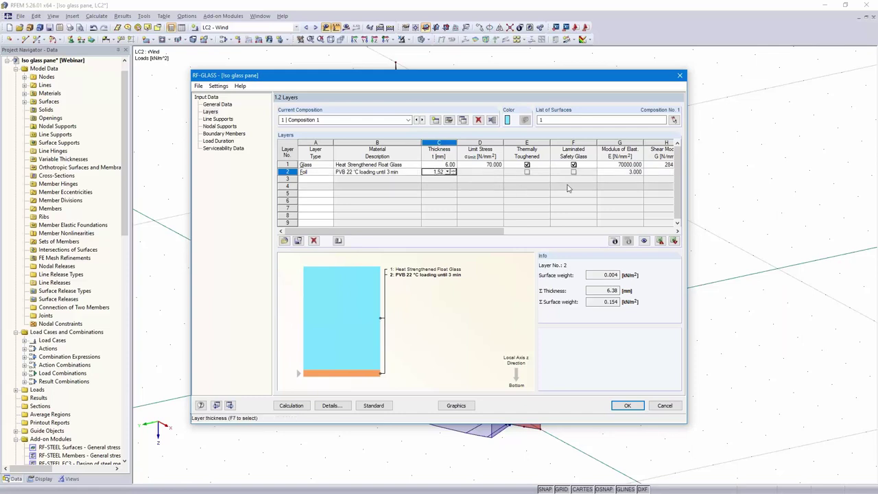
left_click(328, 179)
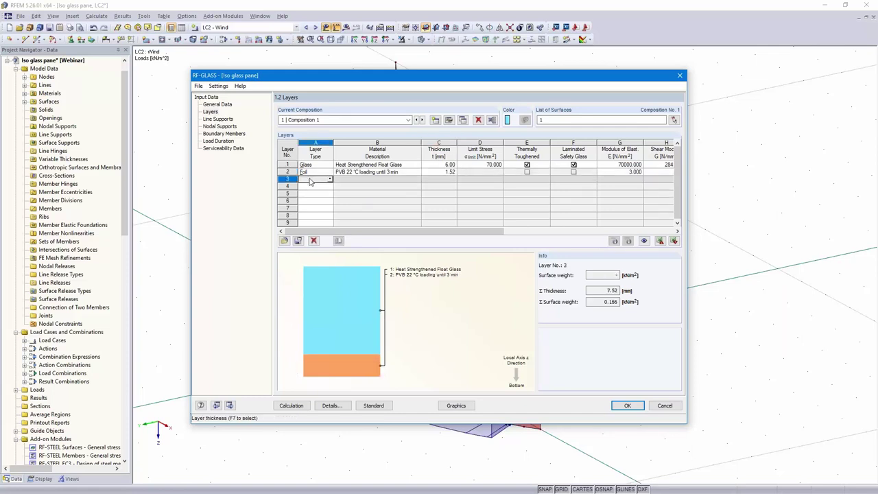
left_click(330, 180)
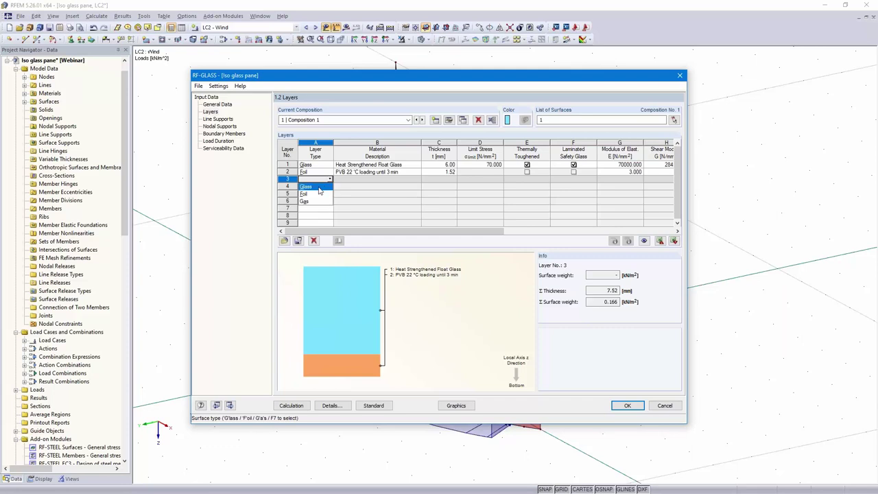
left_click(319, 187)
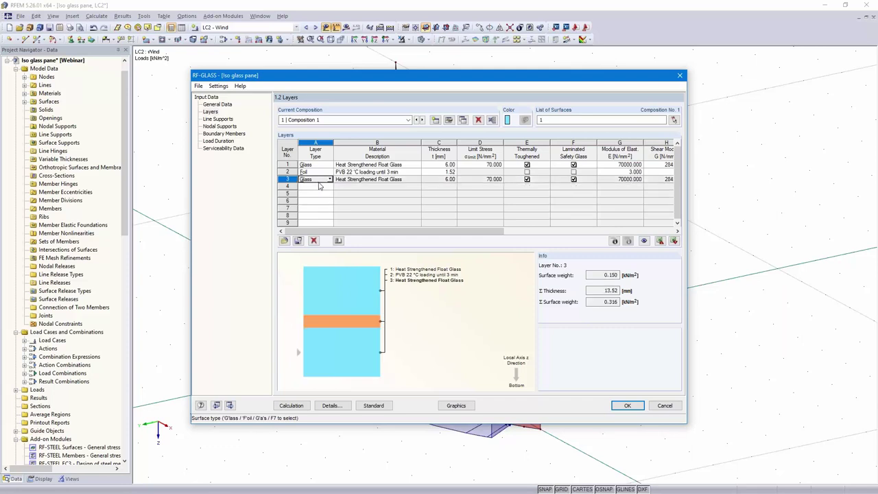
Step: Define layer 4 as type Gas with Dry Air from the material library and a thickness of 16 mm
left_click(315, 188)
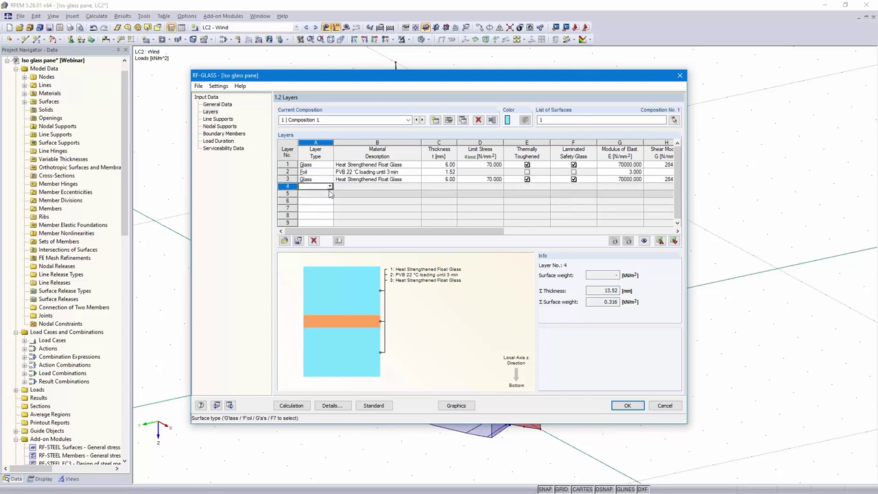
left_click(329, 188)
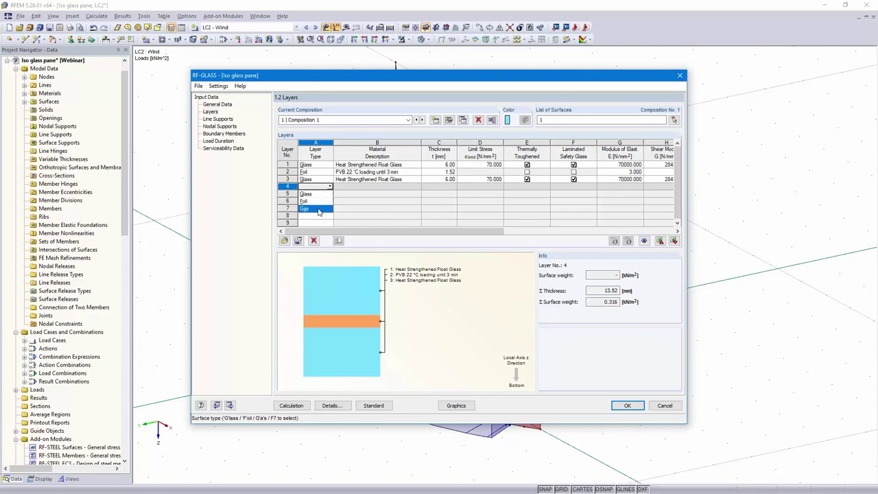
left_click(318, 209)
left_click(407, 186)
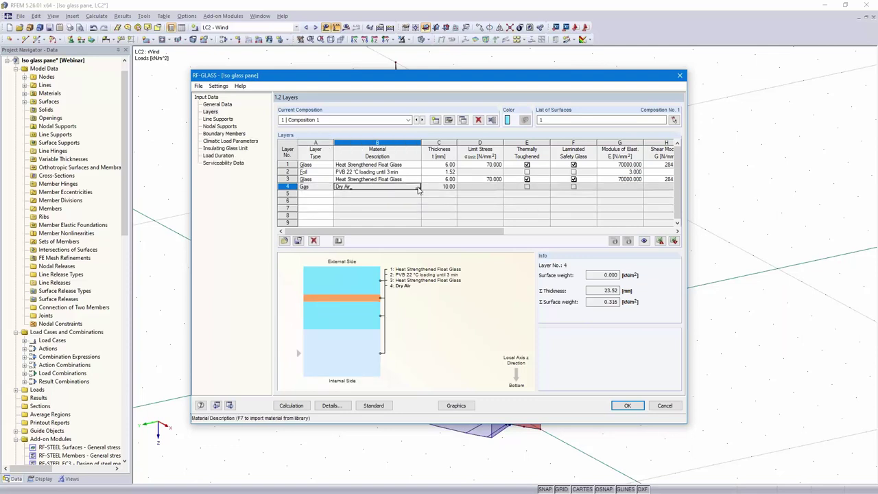
left_click(417, 187)
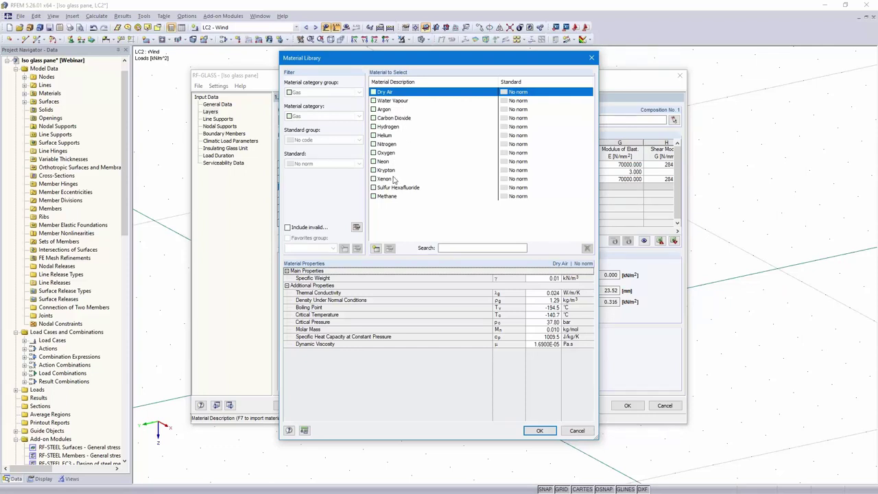
left_click(540, 431)
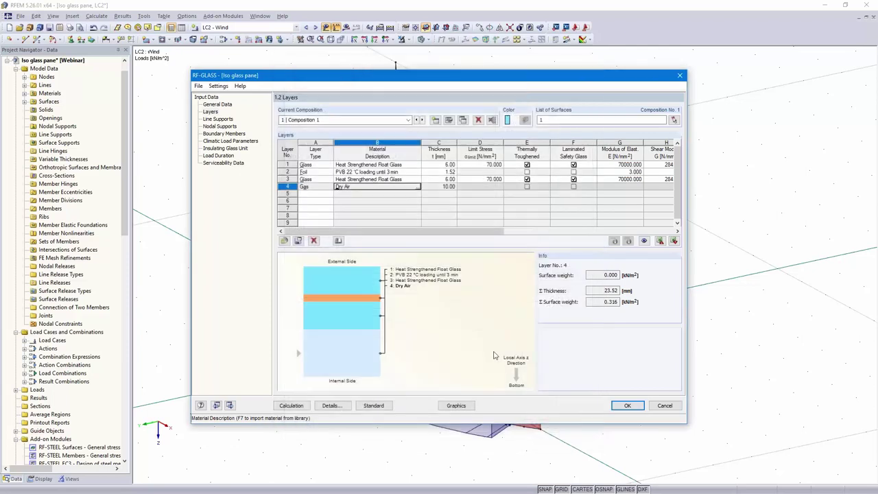
key("Tab")
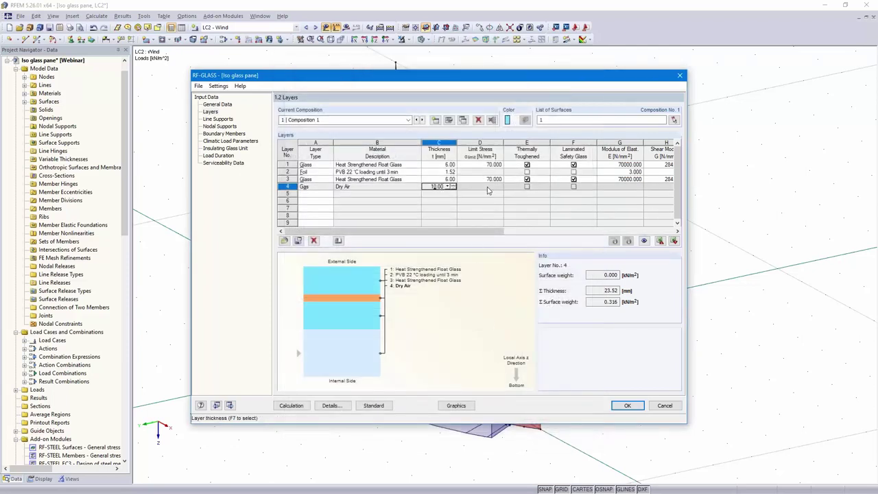
Step: Define layer 5 as a 3 mm Float Glass pane of DIN 18008-1:2010-12 and deactivate its laminated safety glass option
left_click(317, 195)
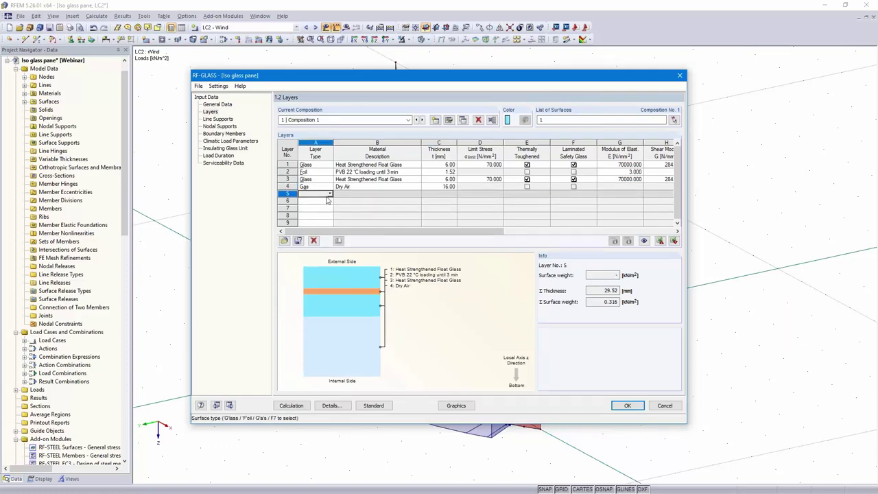
left_click(329, 195)
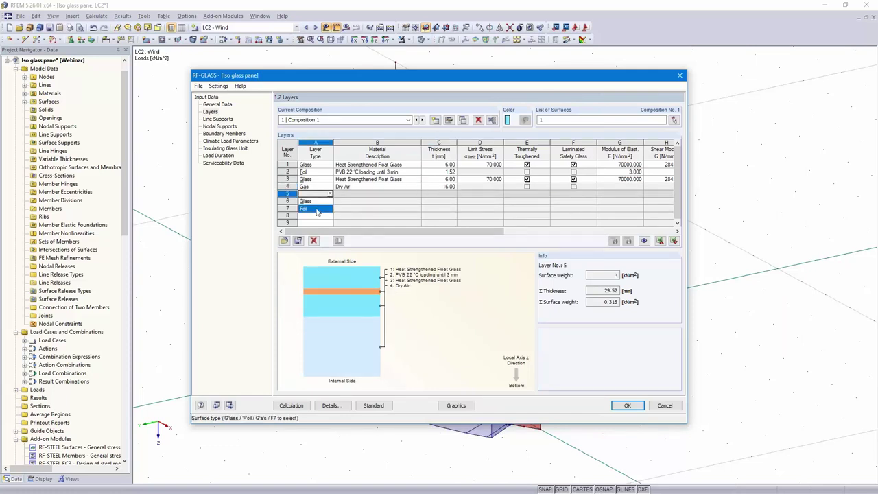
left_click(317, 201)
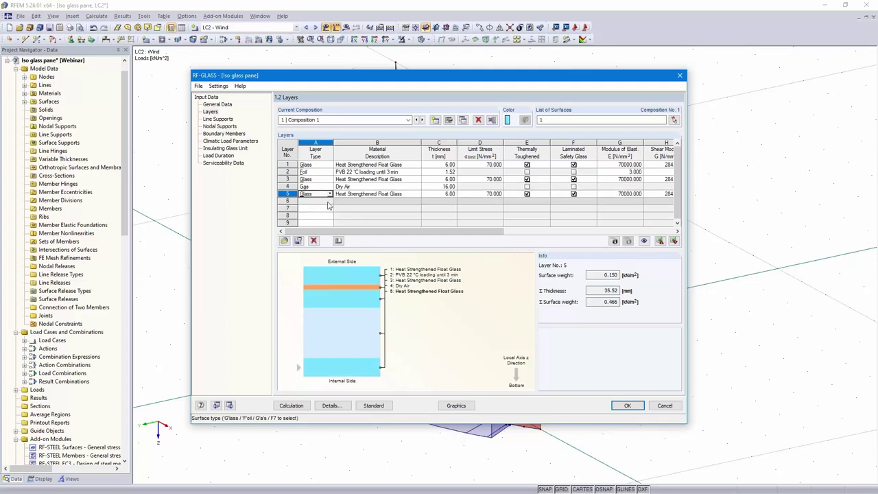
left_click(419, 195)
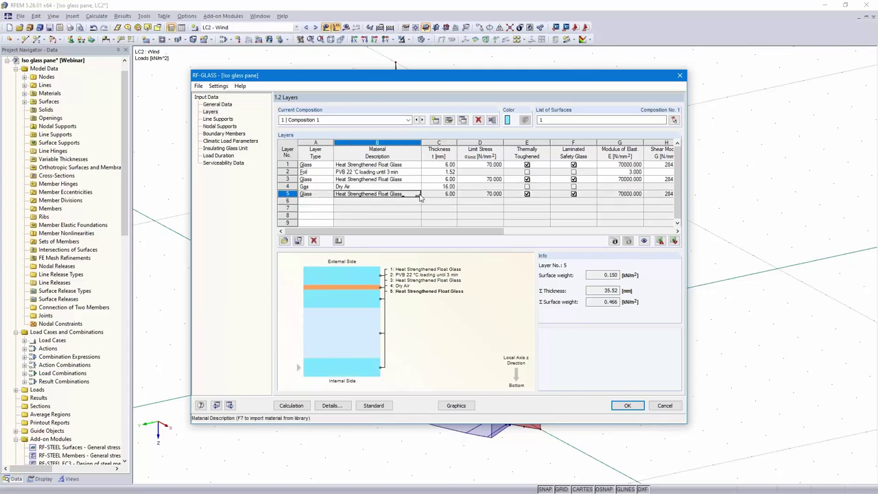
left_click(418, 195)
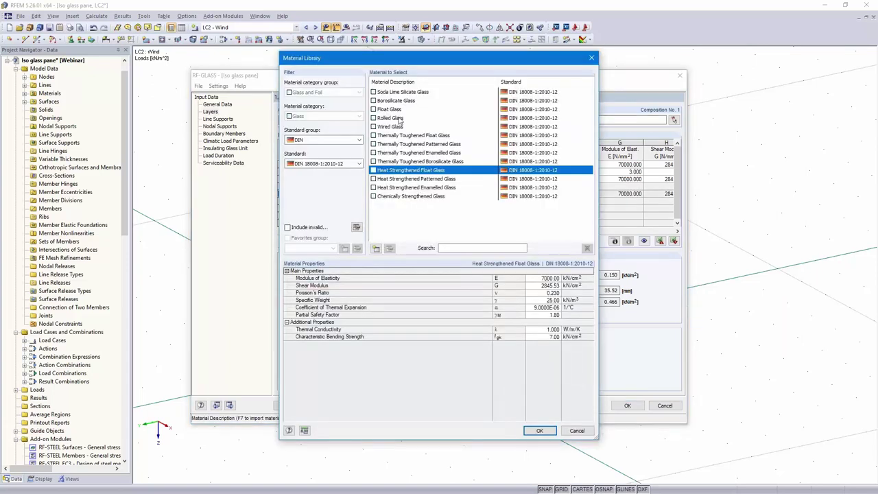
left_click(394, 111)
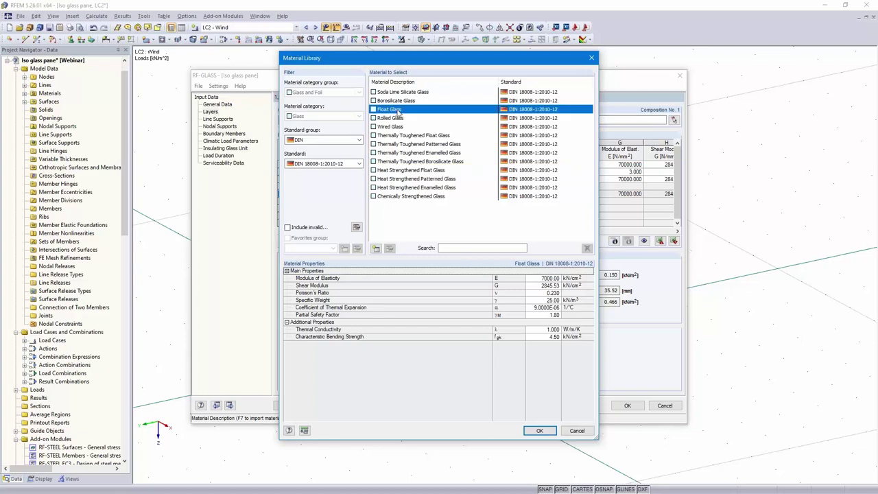
left_click(538, 431)
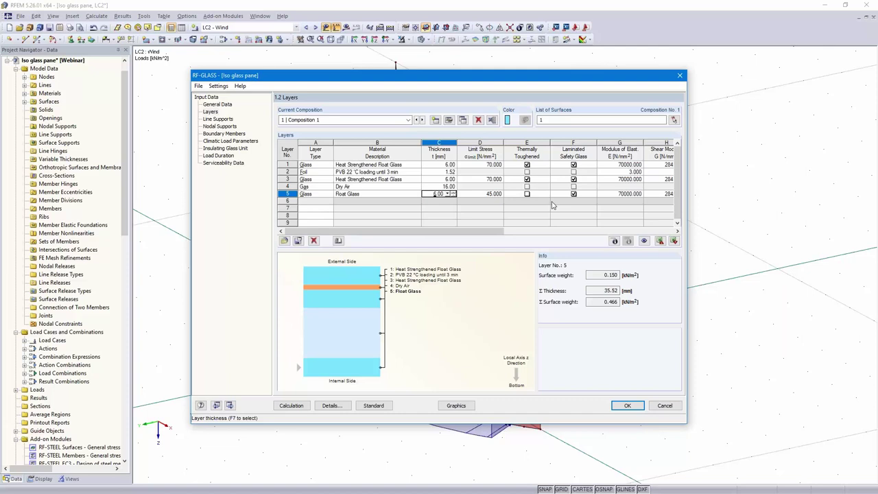
key("Tab")
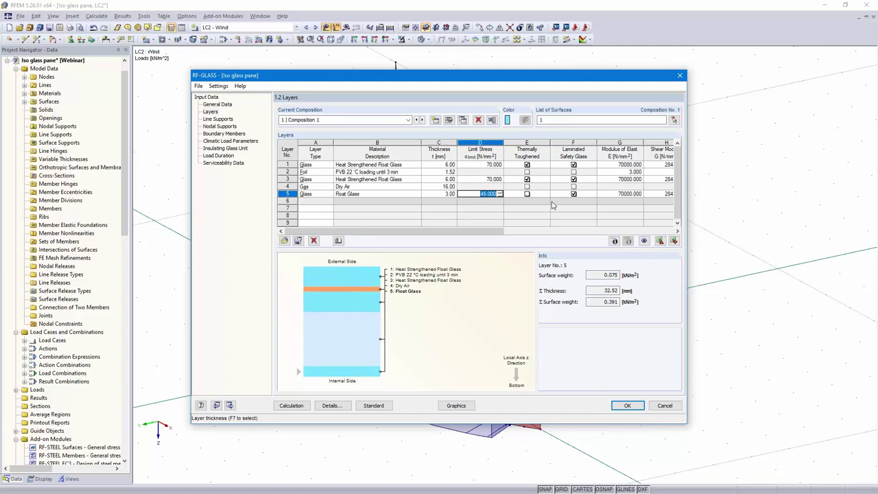
left_click(574, 194)
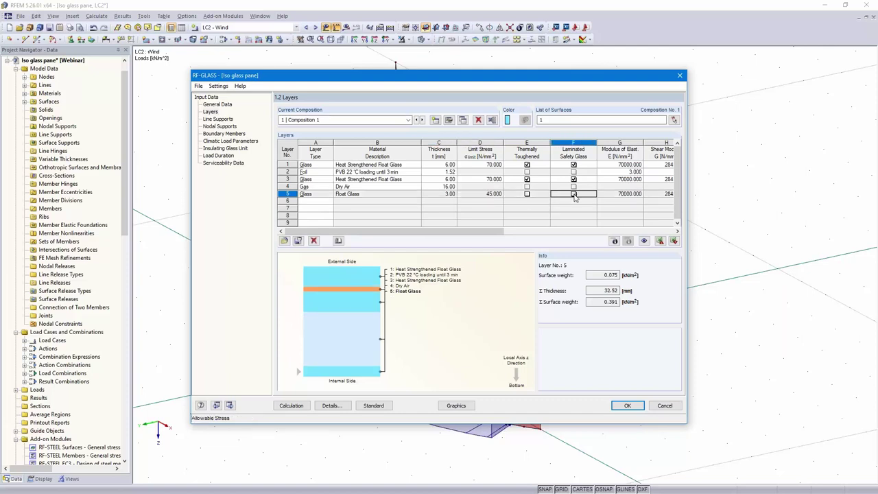
Step: Add layer 6 as type Gas and layer 7 as type Glass to the composition
left_click(322, 201)
left_click(330, 201)
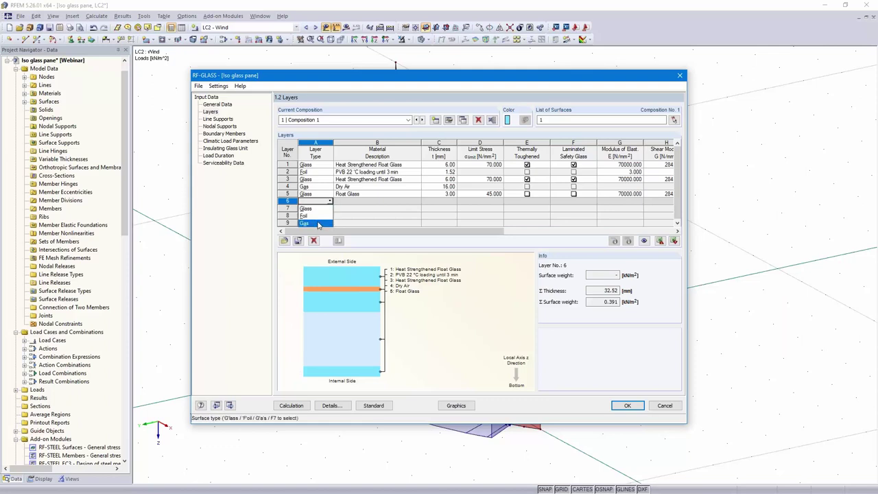
left_click(318, 224)
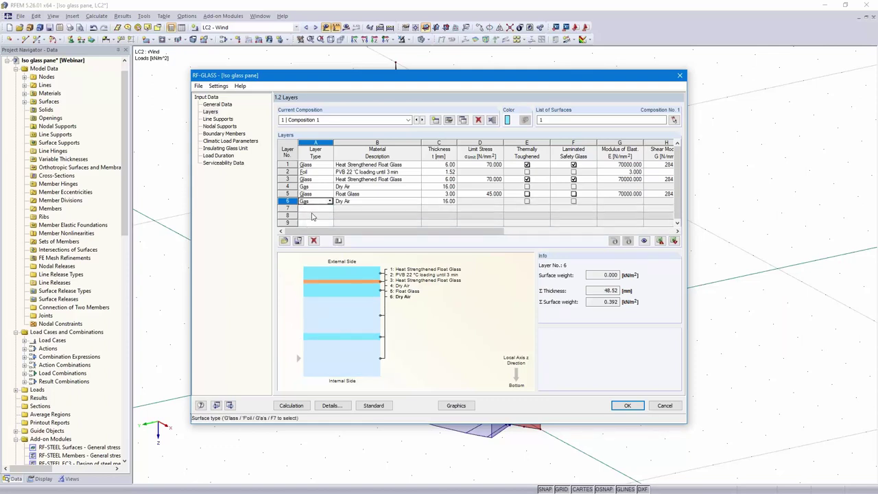
left_click(327, 209)
left_click(330, 209)
left_click(317, 216)
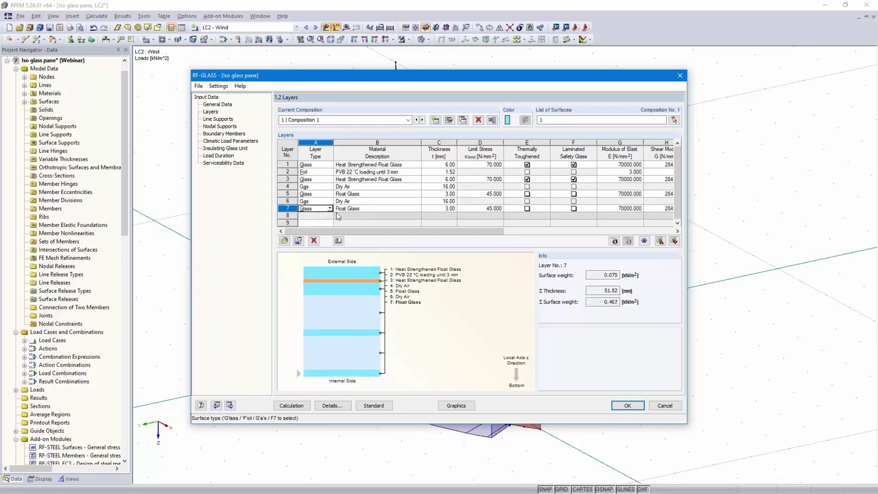
Step: Set layer 7's material to Heat Strengthened Float Glass of DIN 18008-1:2010-12 from the material library
left_click(407, 210)
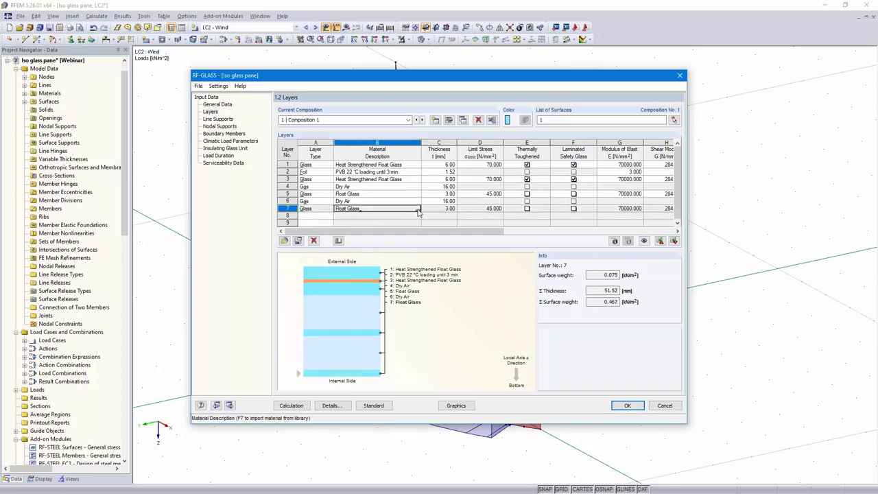
left_click(417, 209)
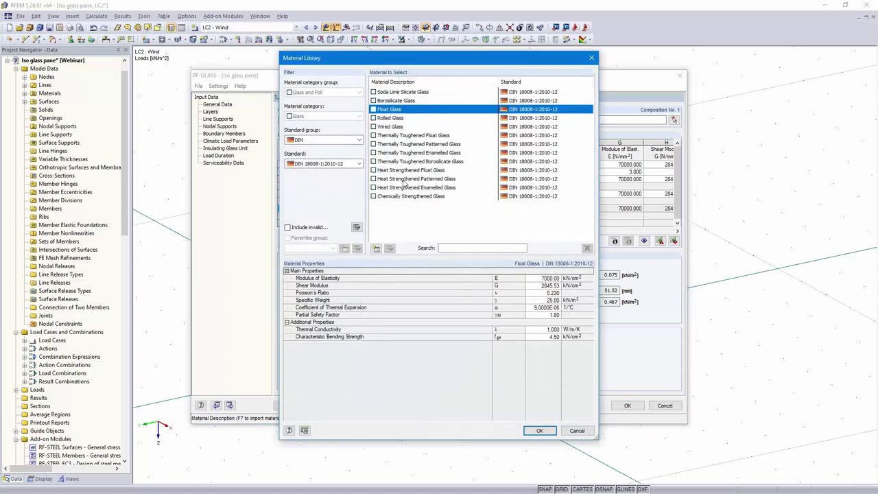
left_click(404, 171)
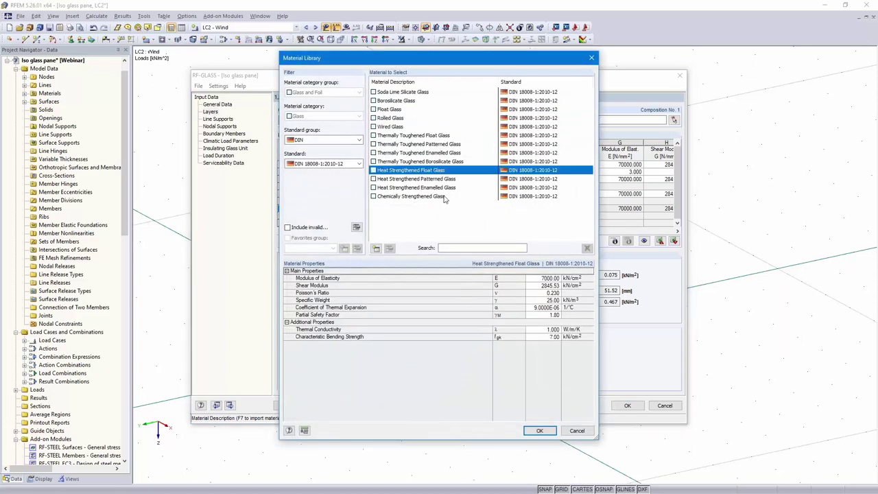
left_click(539, 431)
Step: Add layer 8 as type Foil and mark layer 7 as thermally toughened and as laminated safety glass
left_click(314, 216)
left_click(329, 216)
left_click(314, 230)
scroll(353, 192, "down", 2)
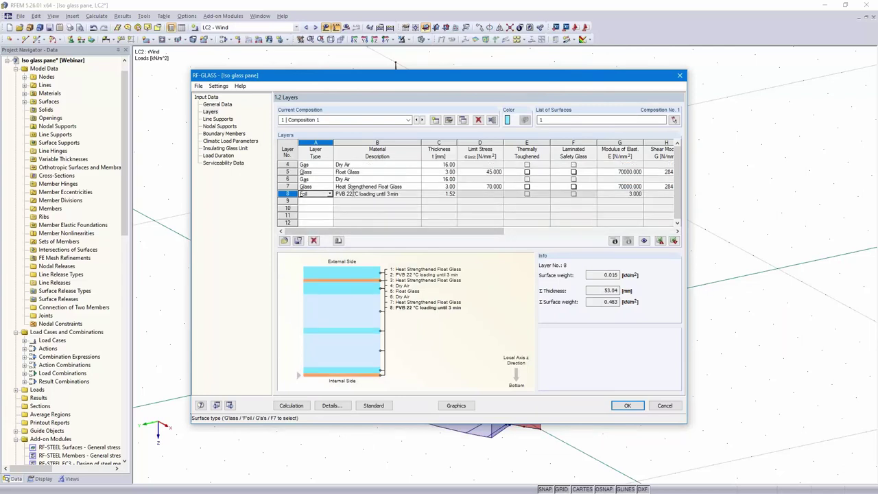
scroll(352, 192, "up", 2)
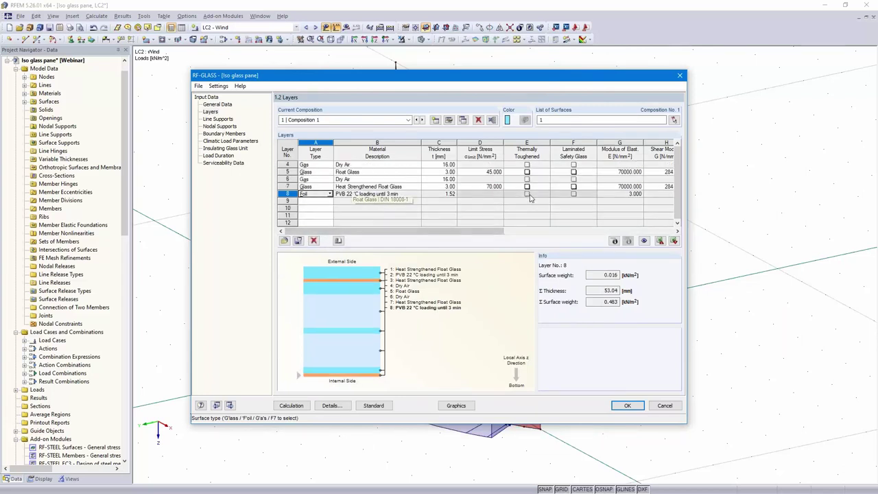
left_click(526, 188)
left_click(573, 186)
Step: Add layer 9 as type Glass to complete the inner laminated pane
left_click(315, 201)
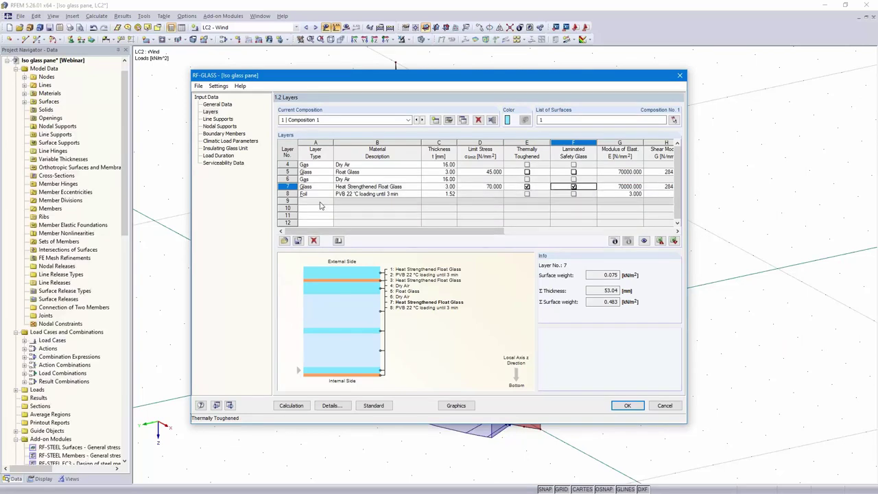
left_click(330, 201)
left_click(319, 208)
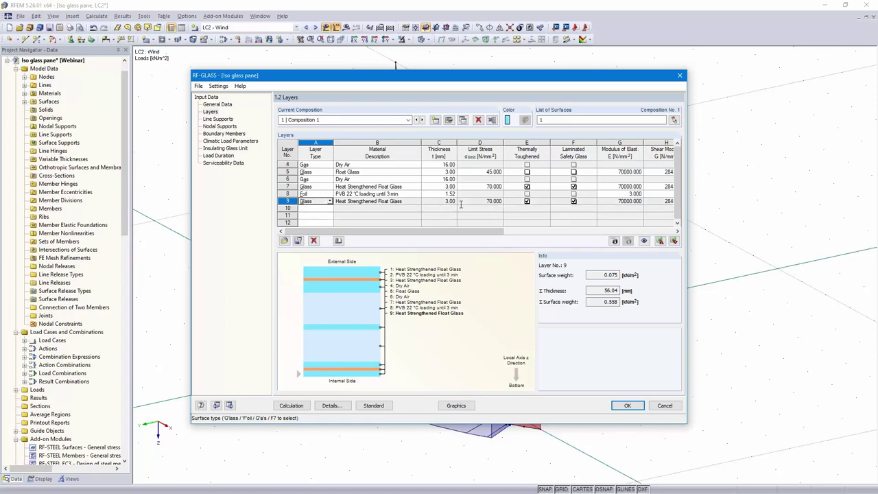
Step: Set the thickness of glass layers 7 and 9 to 6 mm
left_click(434, 187)
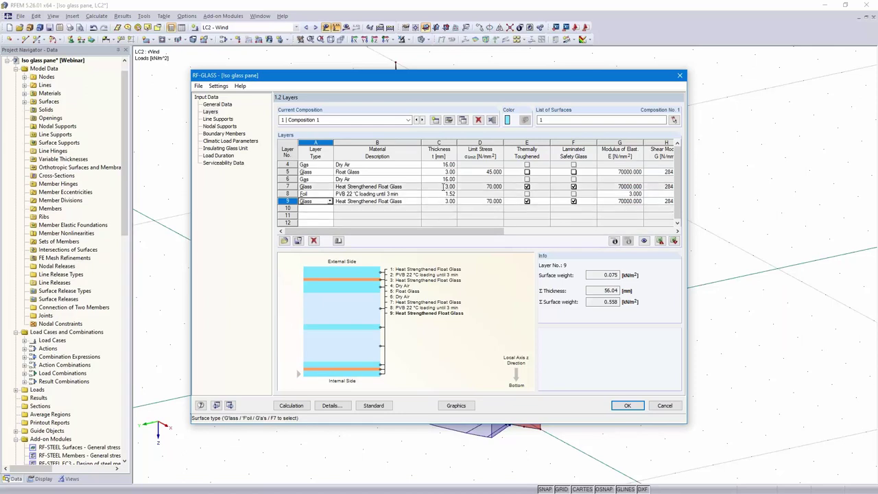
type("6")
left_click(439, 200)
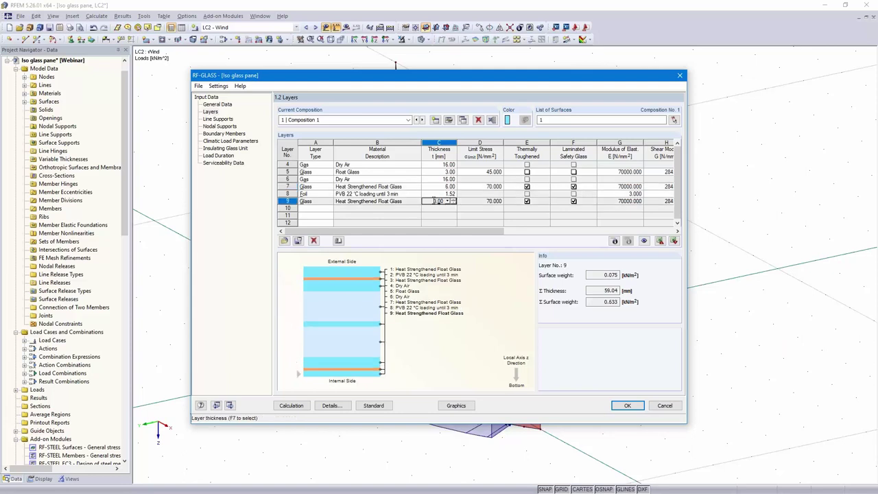
left_click(472, 205)
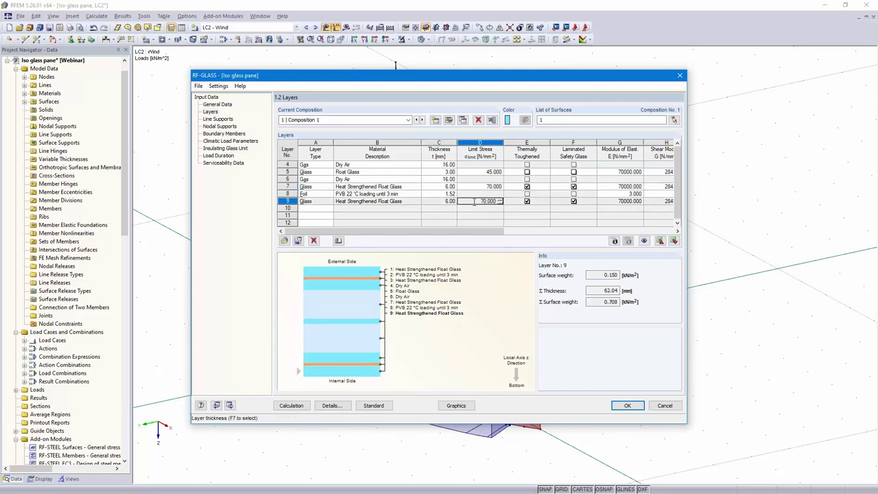
scroll(464, 223, "up", 1)
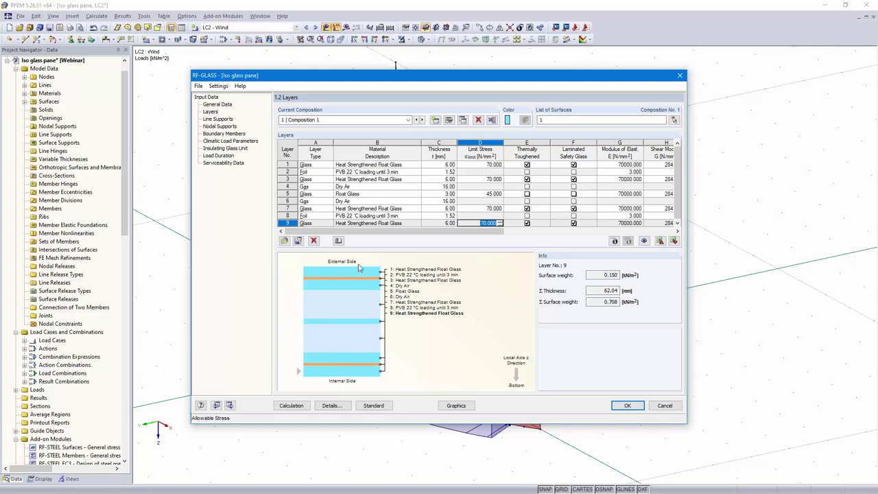
Step: In the composition details, turn off coupling and the layered mesh for solids, and activate FE mesh refinement with a 0.05 m target length
left_click(449, 120)
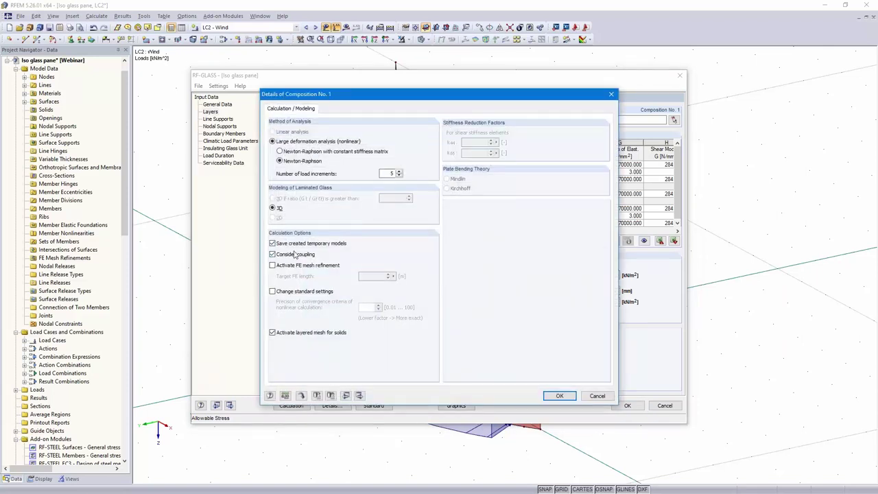
left_click(272, 254)
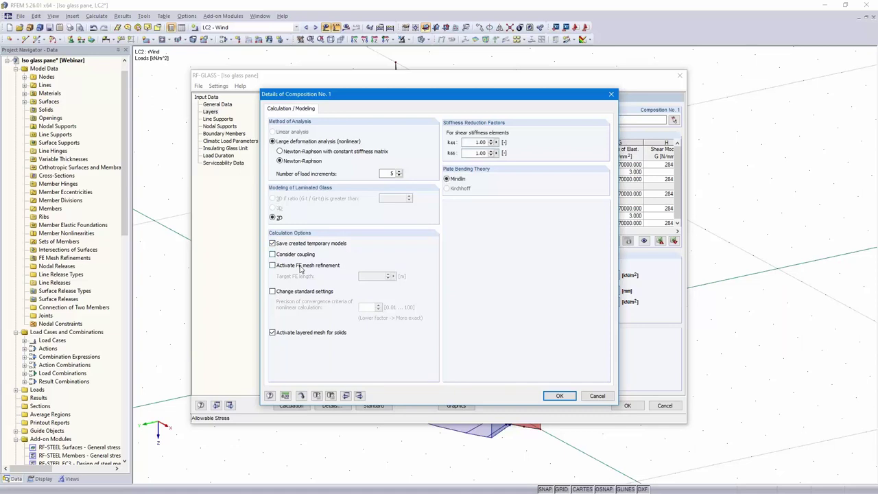
left_click(272, 266)
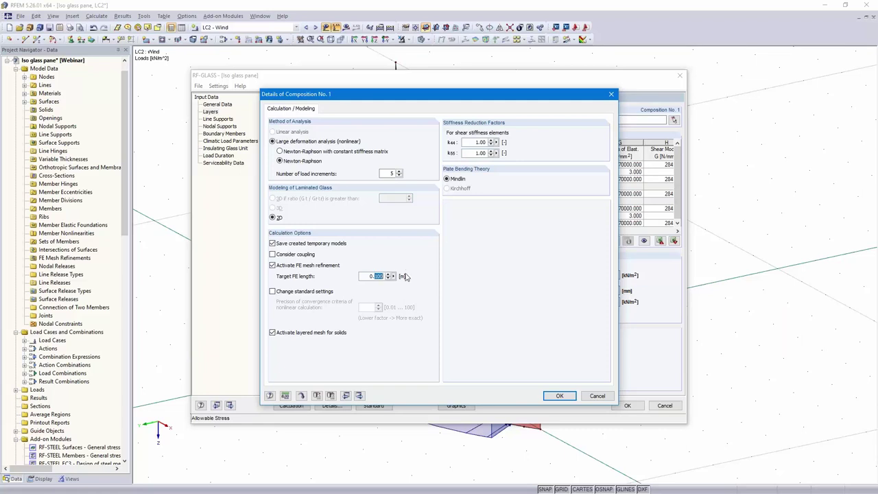
type("05")
left_click(273, 333)
left_click(559, 397)
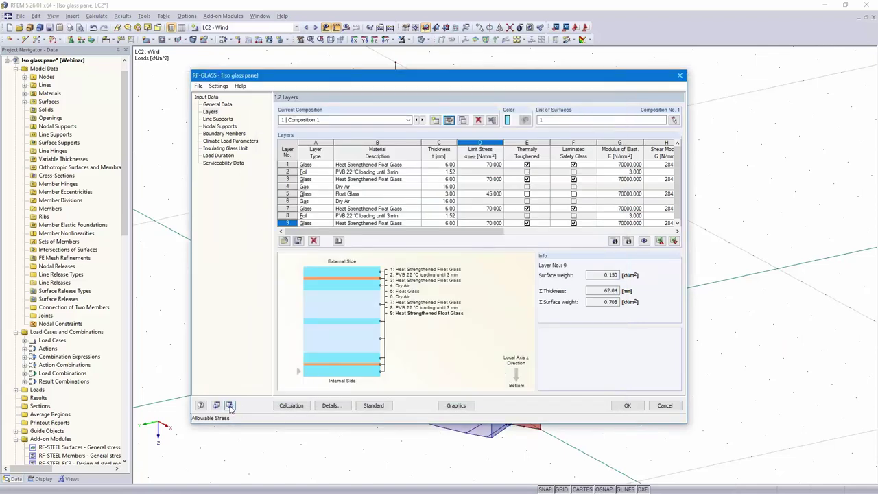
Step: Define a line support on boundary lines 1-6 of the pane with the User-defined support type
left_click(230, 405)
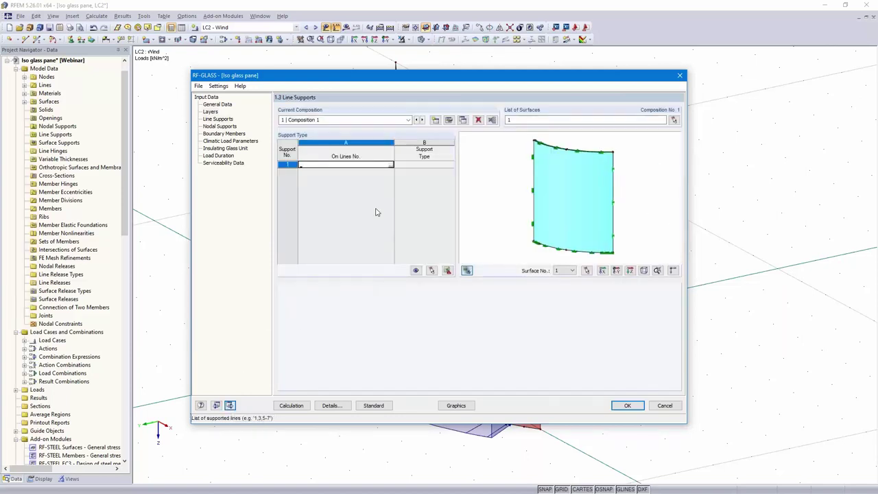
left_click(390, 166)
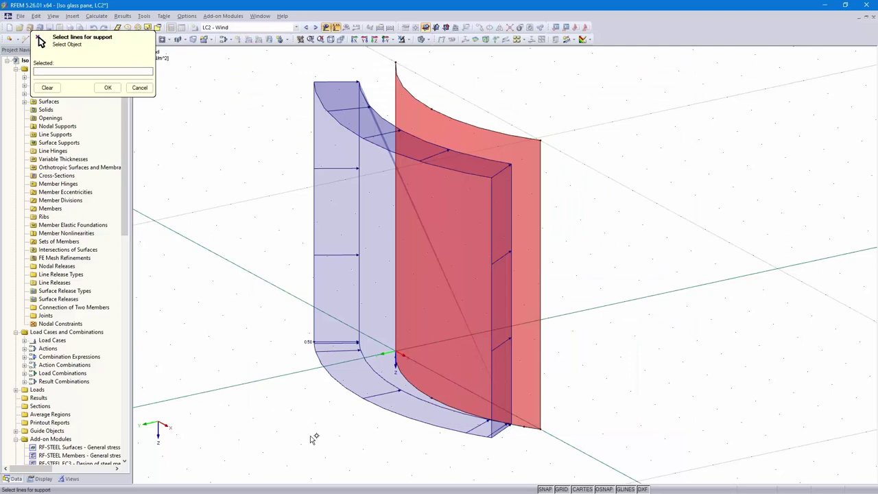
left_click_drag(347, 444, 616, 59)
left_click(107, 88)
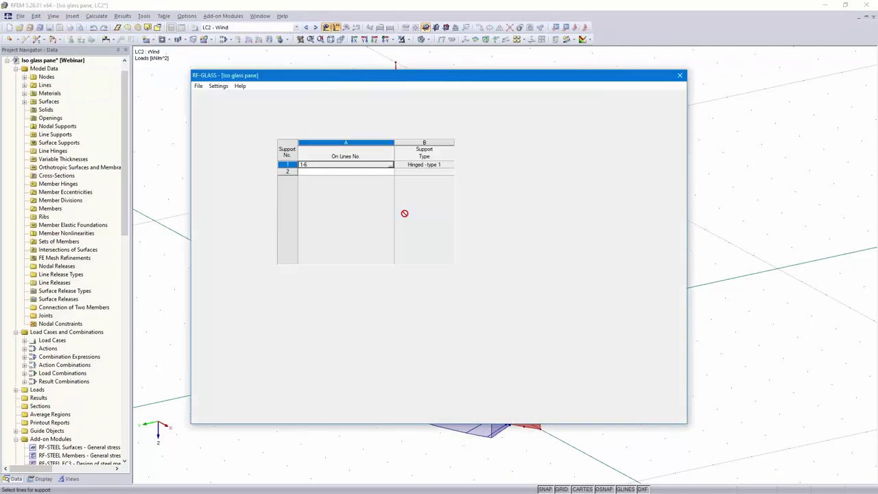
left_click(442, 165)
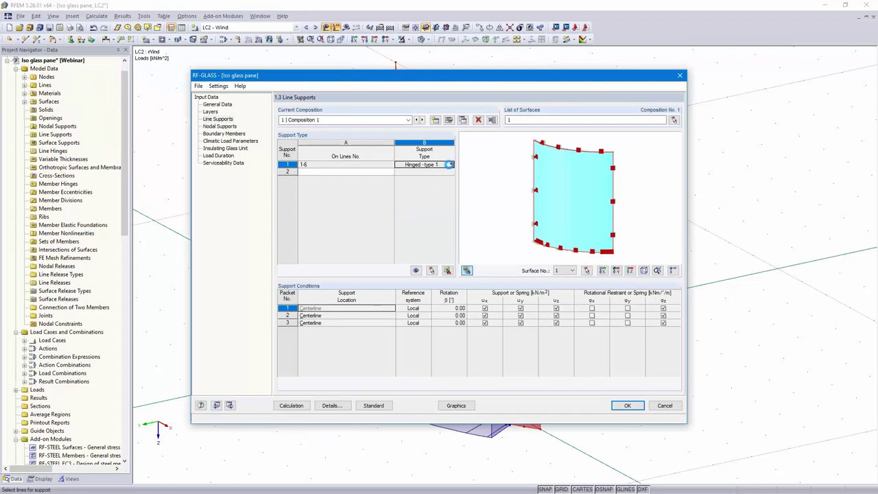
left_click(451, 165)
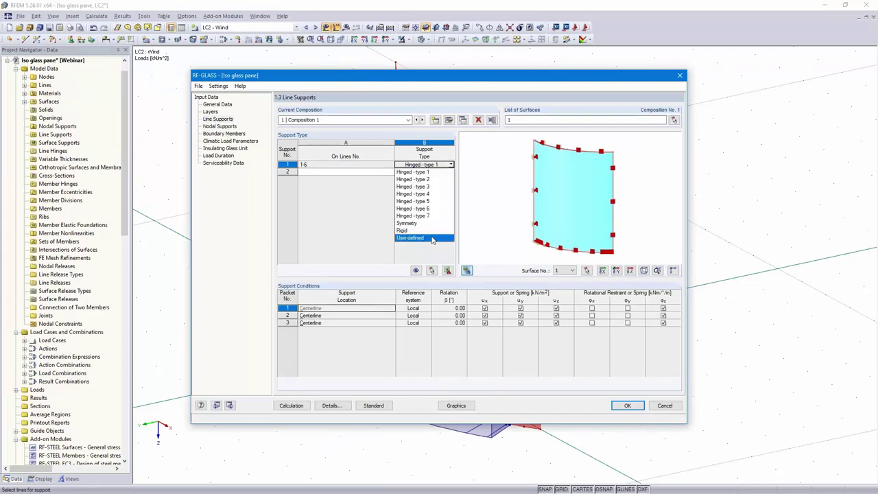
left_click(432, 239)
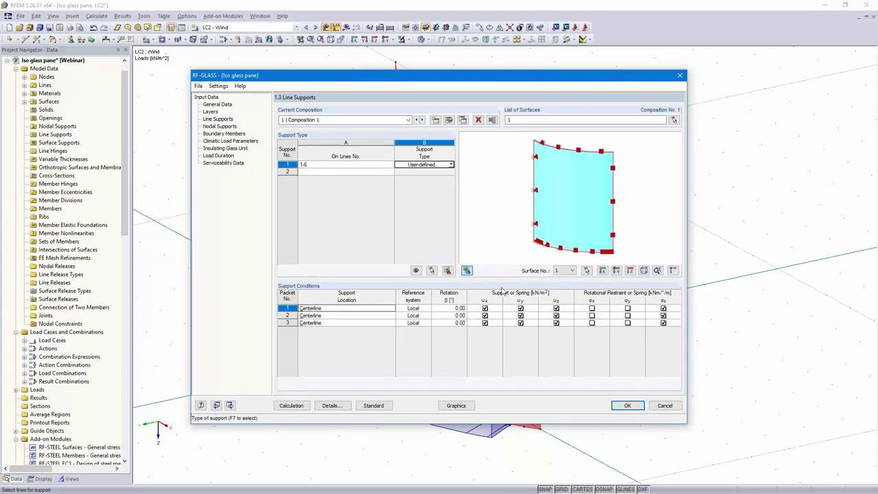
Step: Display the local line axes in the preview and release the ux support for all three packets of the line support
left_click(672, 271)
scroll(538, 199, "up", 3)
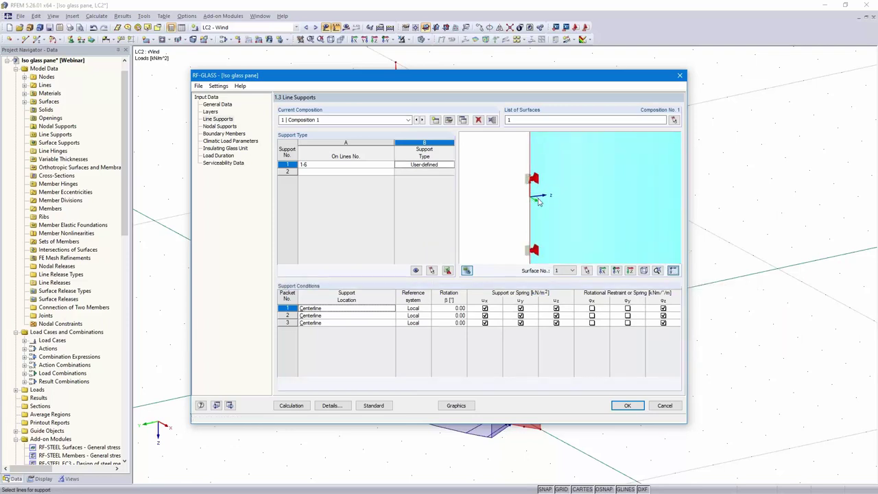
scroll(548, 206, "down", 3)
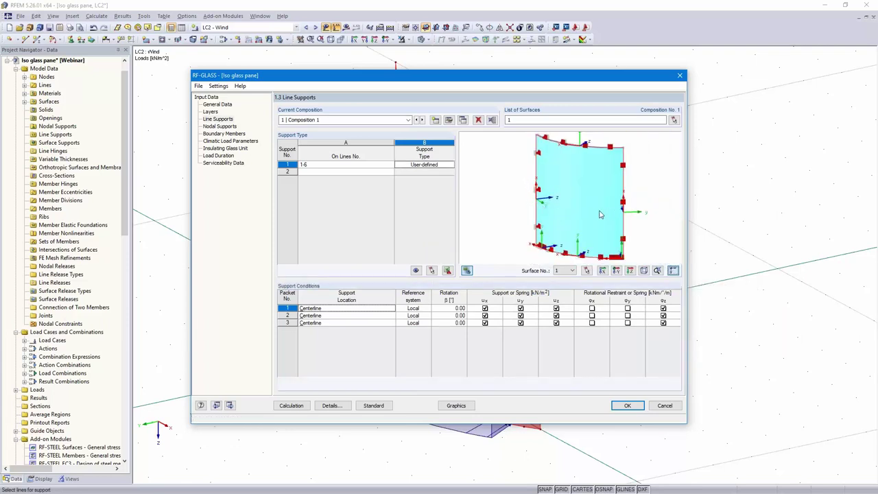
middle_click_drag(573, 243, 611, 249)
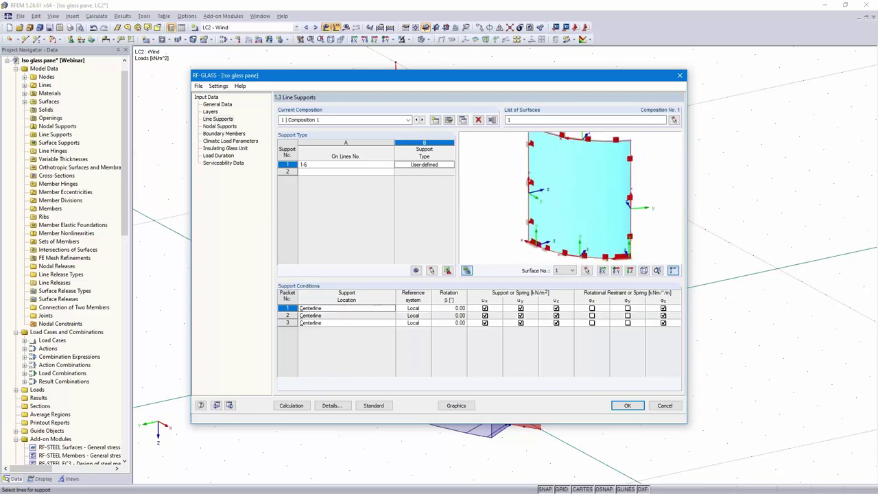
left_click(485, 308)
left_click(485, 315)
left_click(485, 323)
Step: Release the uy support and φz restraint for all three line support packets, and check each packet's support location
left_click(520, 308)
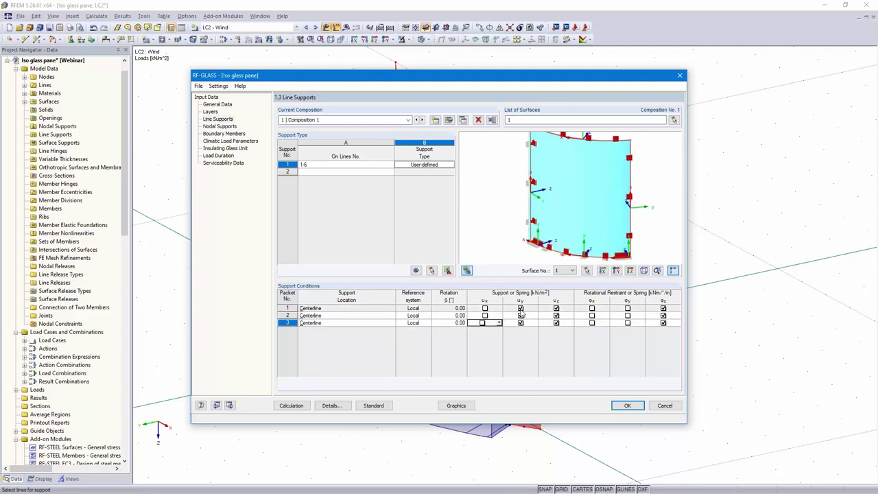
left_click(521, 315)
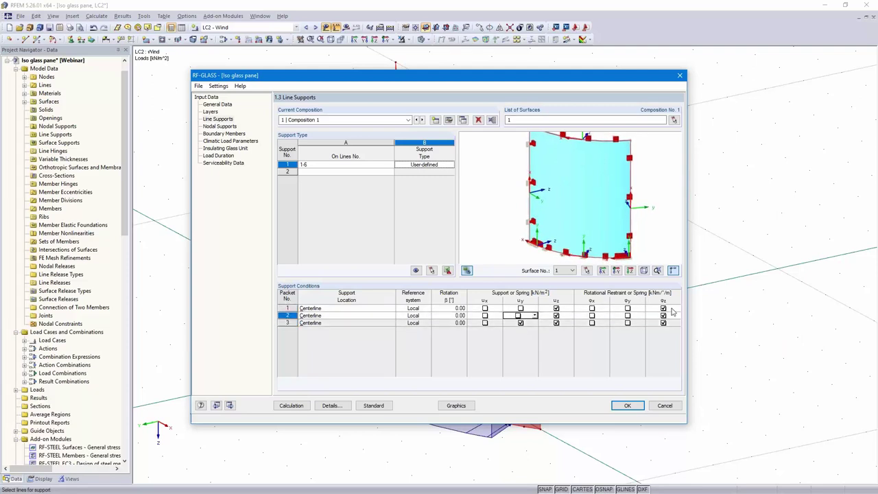
left_click(663, 308)
left_click(663, 323)
left_click(663, 315)
left_click(663, 323)
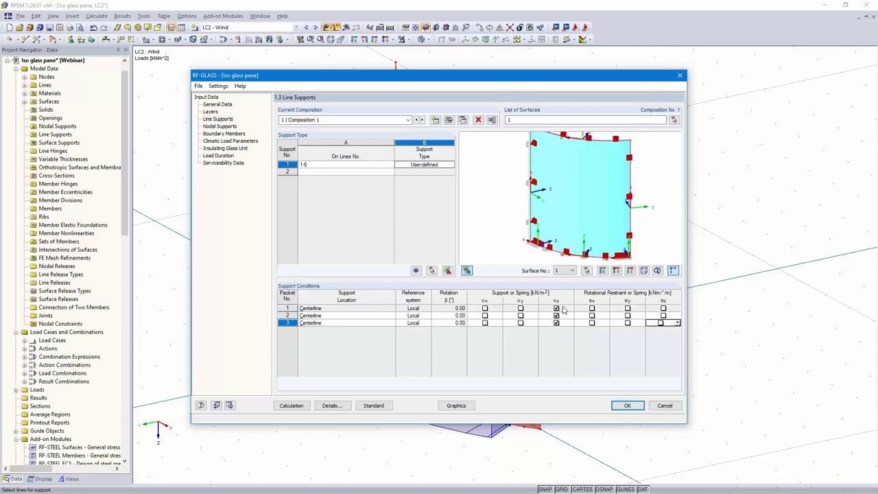
left_click(380, 310)
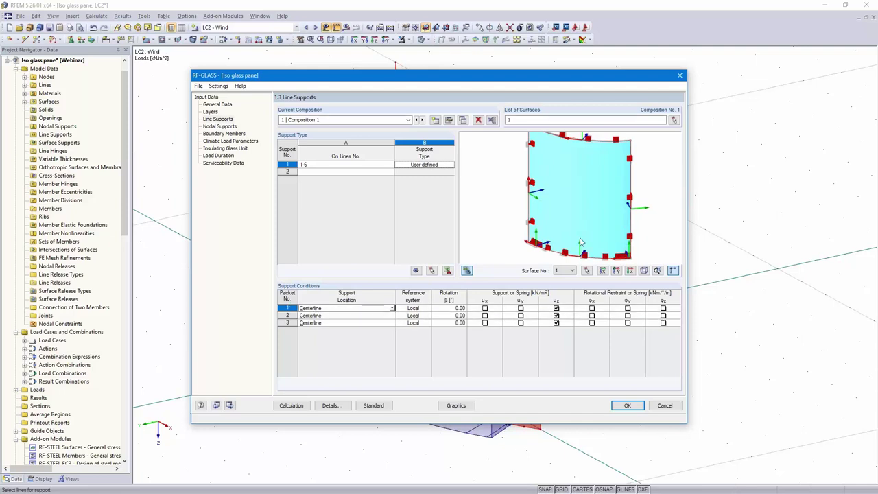
scroll(591, 247, "up", 5)
left_click(351, 316)
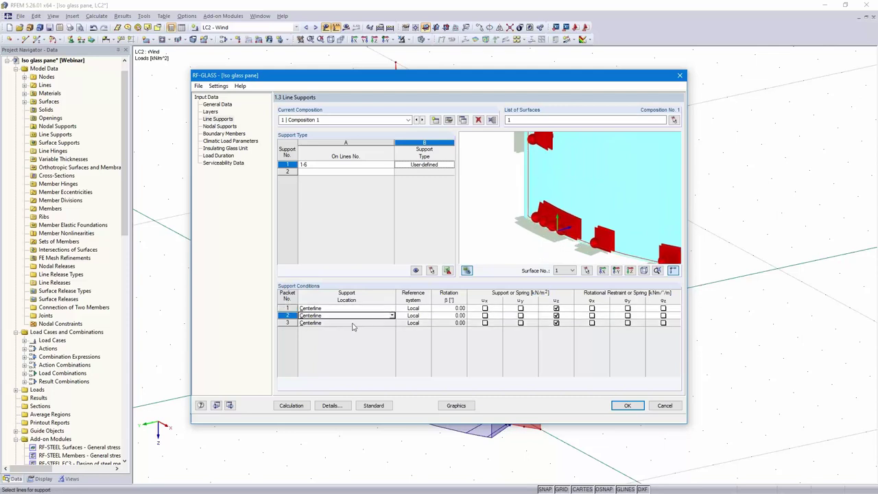
left_click(352, 323)
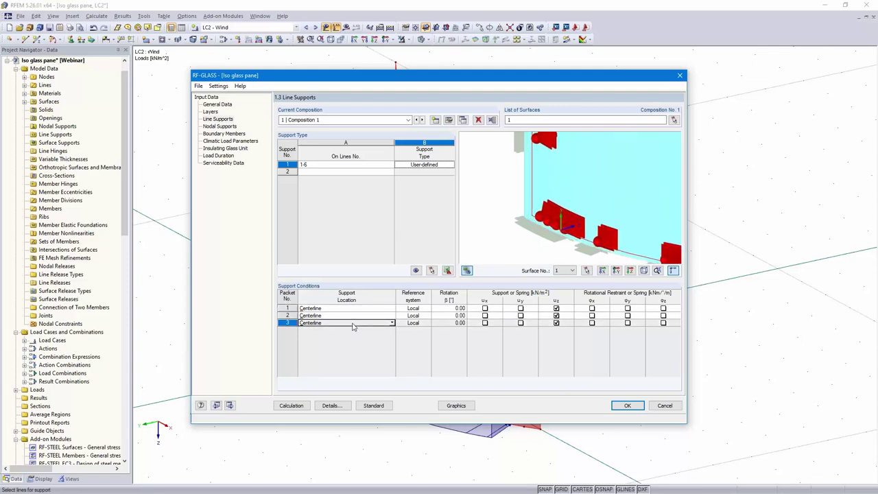
Step: Define a nodal support on nodes 7 and 9 of the pane's lower edge with the User-defined support type
left_click(231, 405)
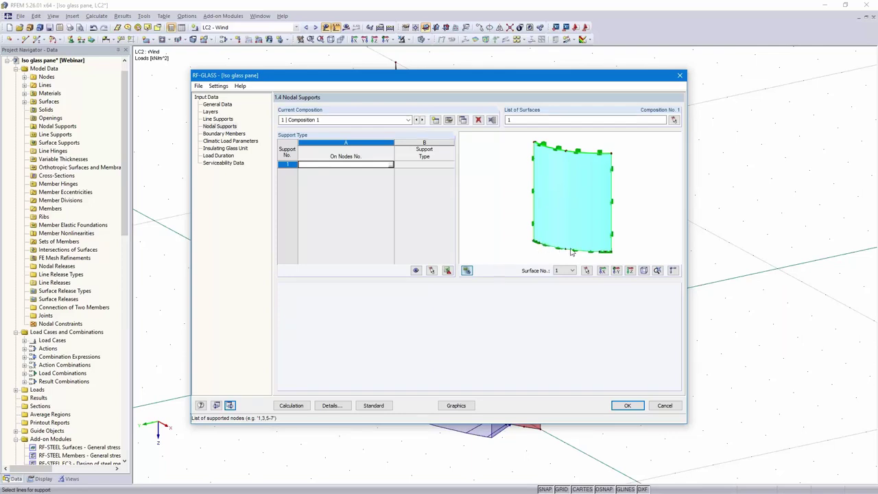
left_click(391, 165)
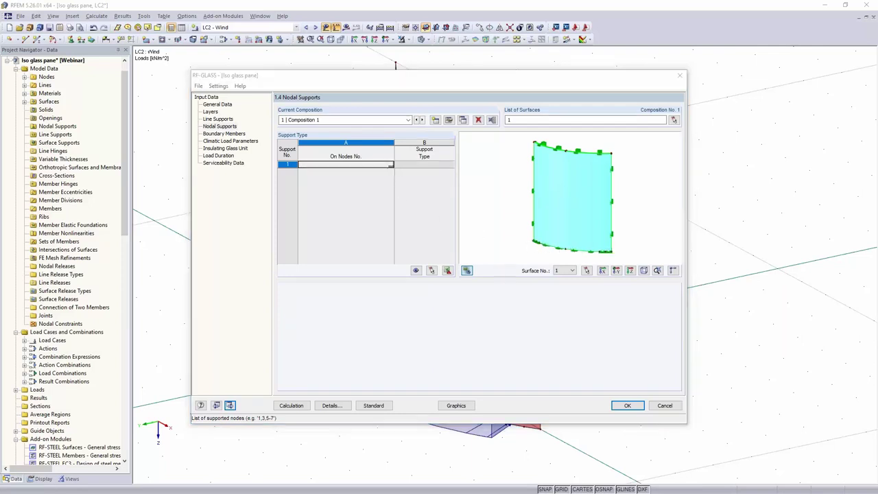
middle_click_drag(472, 376, 400, 412, "ctrl")
scroll(399, 413, "up", 4)
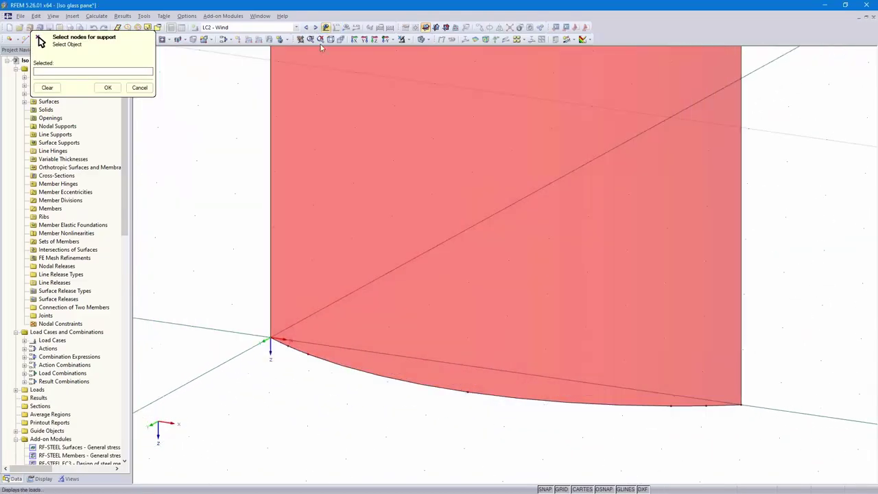
left_click(326, 27)
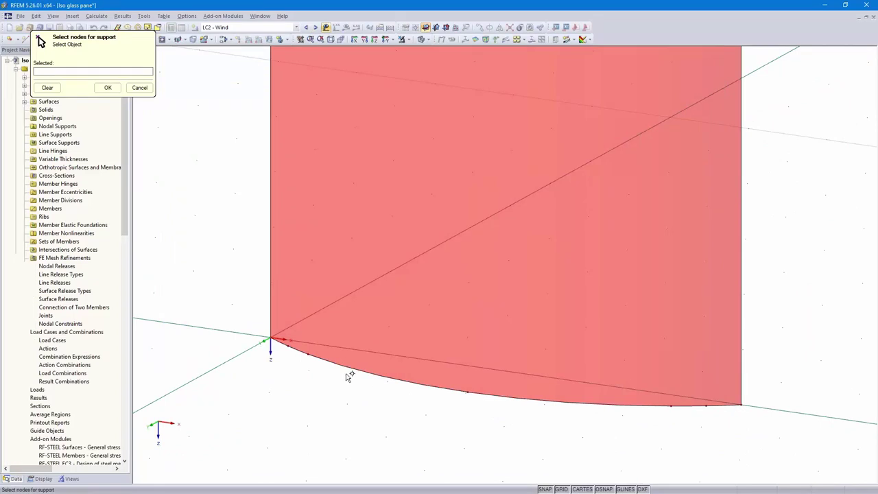
left_click(307, 355)
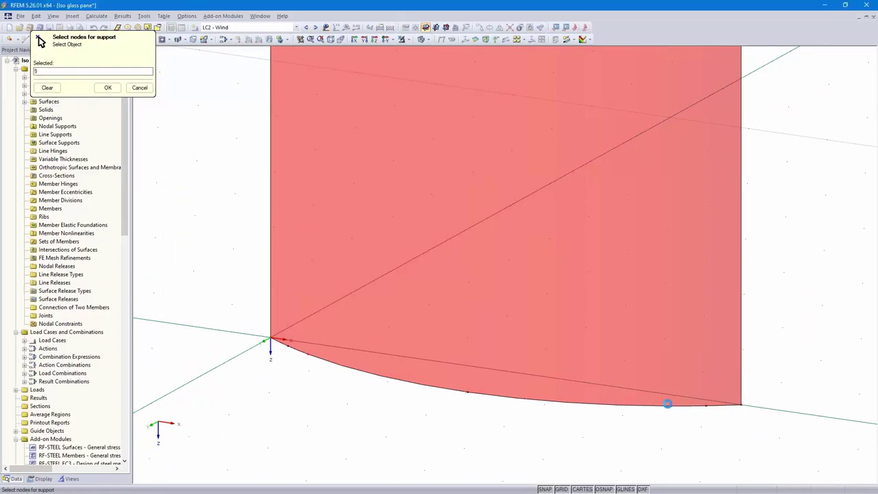
left_click(107, 87)
left_click(424, 164)
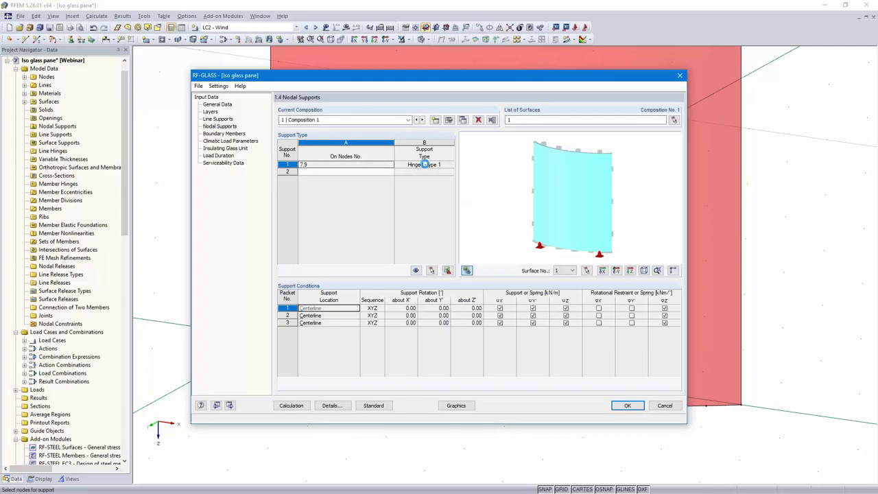
left_click(450, 166)
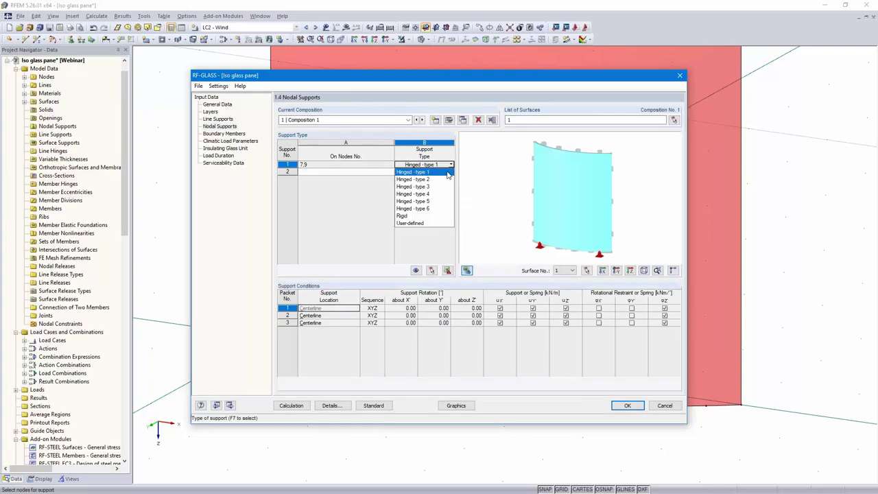
left_click(432, 224)
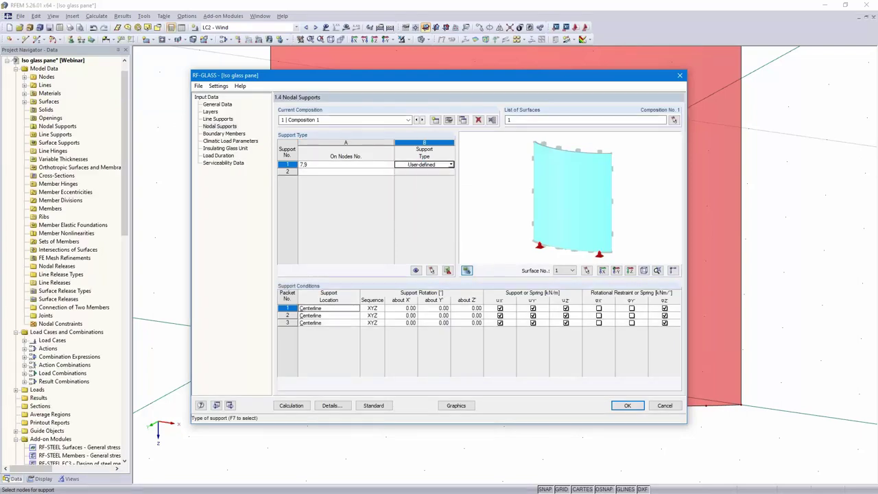
Step: Display the nodal support axes in the preview and release uX and uY for all three packets of the nodal support
left_click(673, 270)
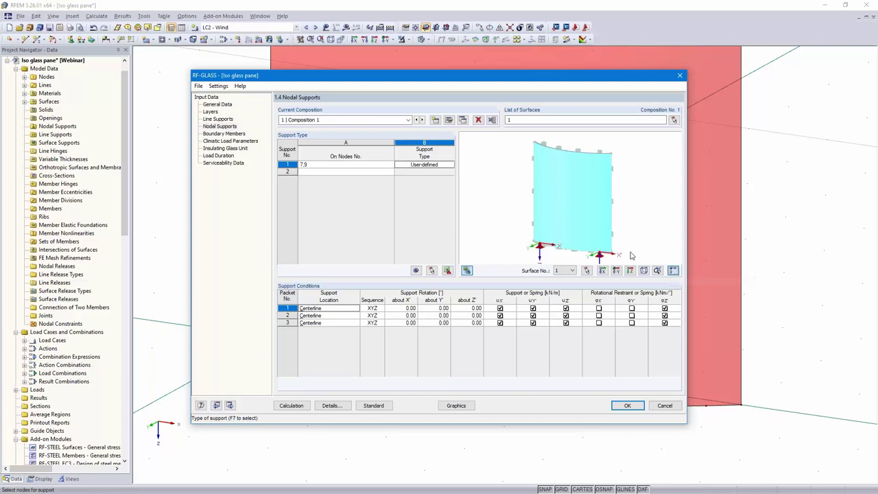
middle_click_drag(570, 245, 549, 192, "ctrl")
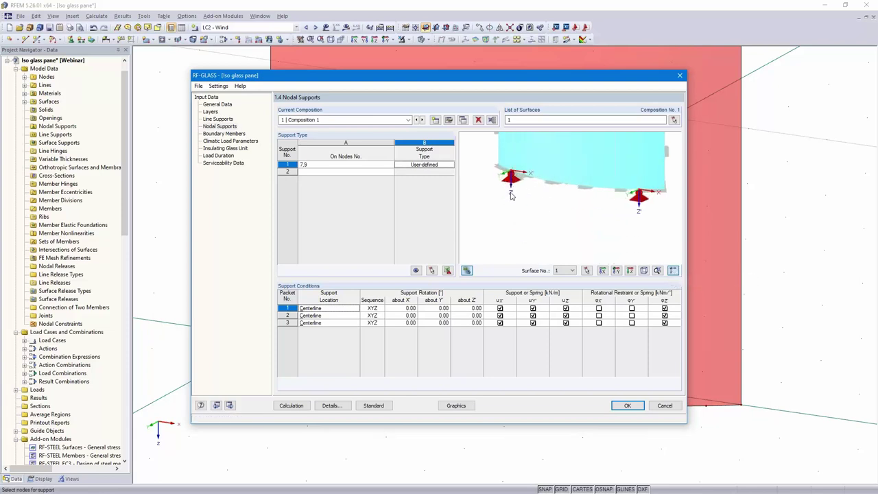
left_click(500, 308)
left_click(500, 315)
left_click(500, 322)
left_click(500, 322)
left_click(533, 307)
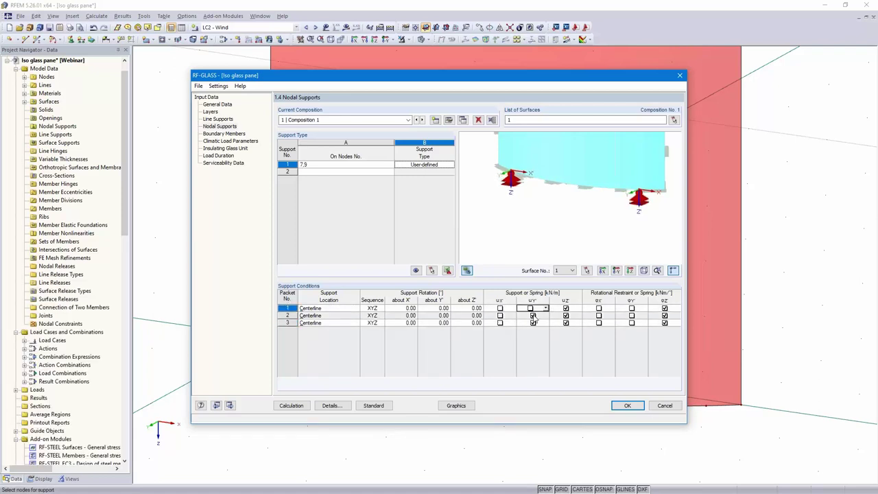
left_click(532, 315)
left_click(533, 322)
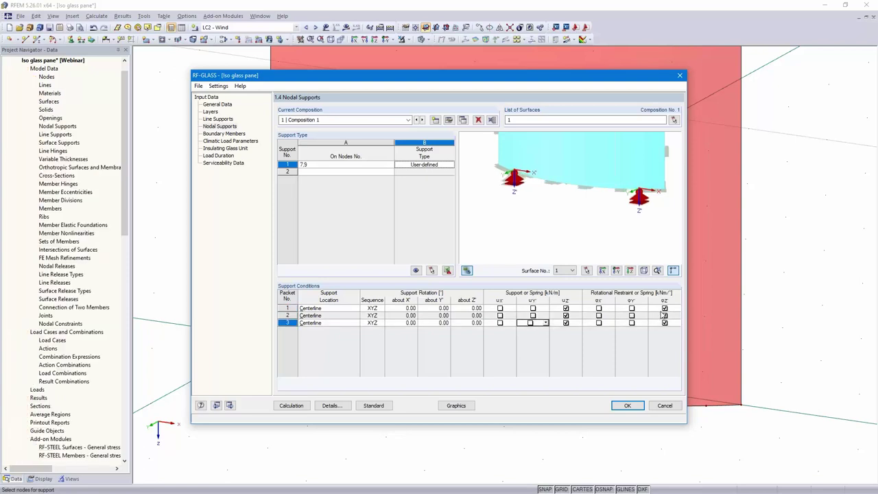
Step: Release the φZ rotational restraint for all three packets of the nodal support on nodes 7 and 9
left_click(664, 308)
left_click(663, 315)
left_click(664, 322)
Step: Define a second nodal support on node 3 at the middle of the pane's lower edge with the User-defined type
left_click(356, 170)
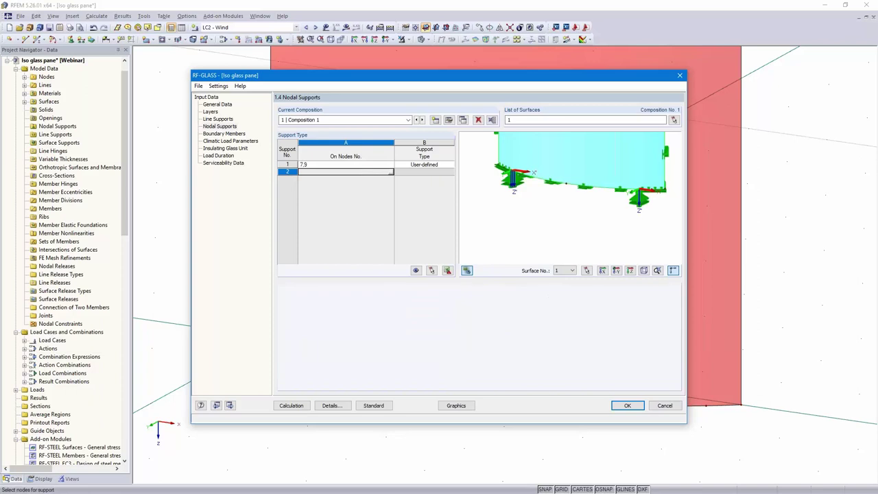
left_click(391, 173)
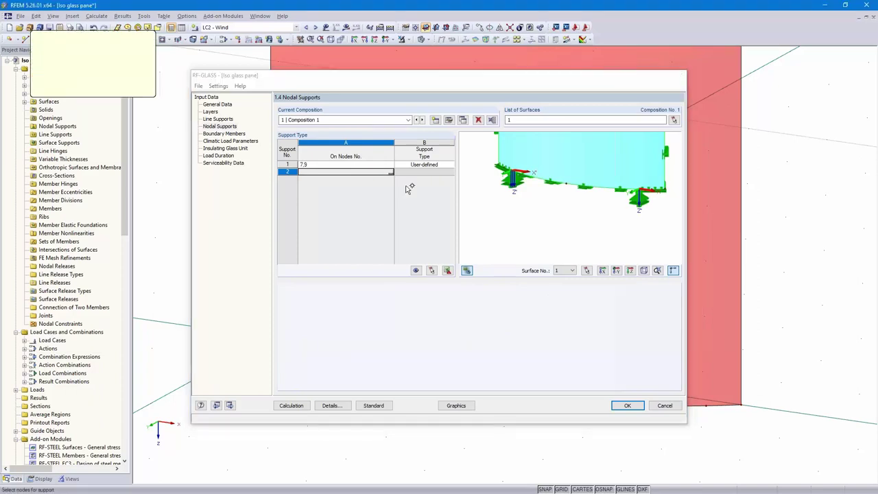
left_click(468, 394)
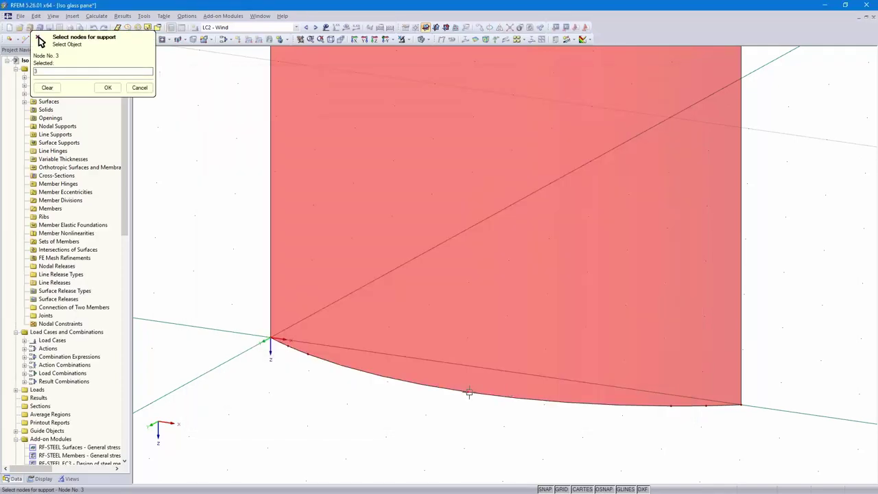
left_click(108, 87)
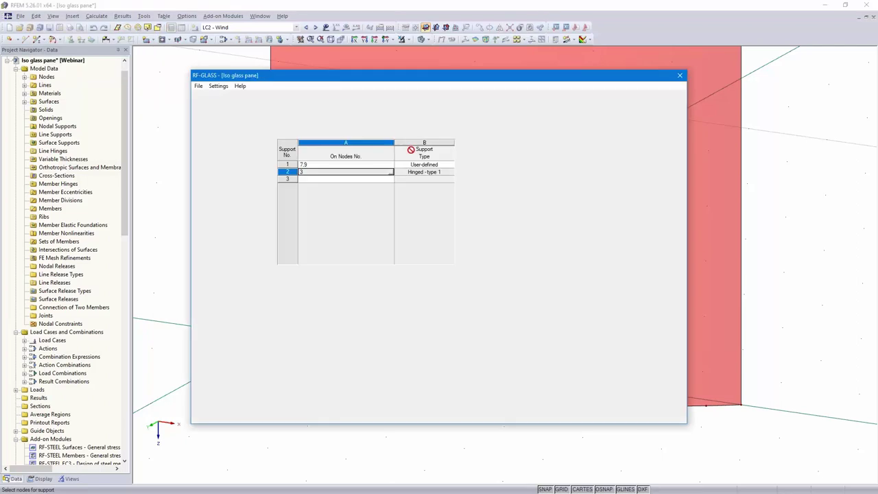
left_click(442, 172)
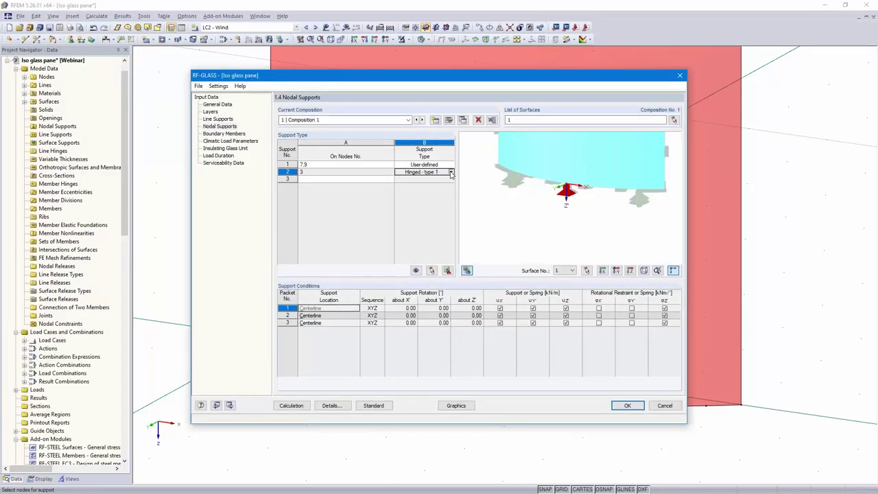
left_click(450, 172)
left_click(429, 230)
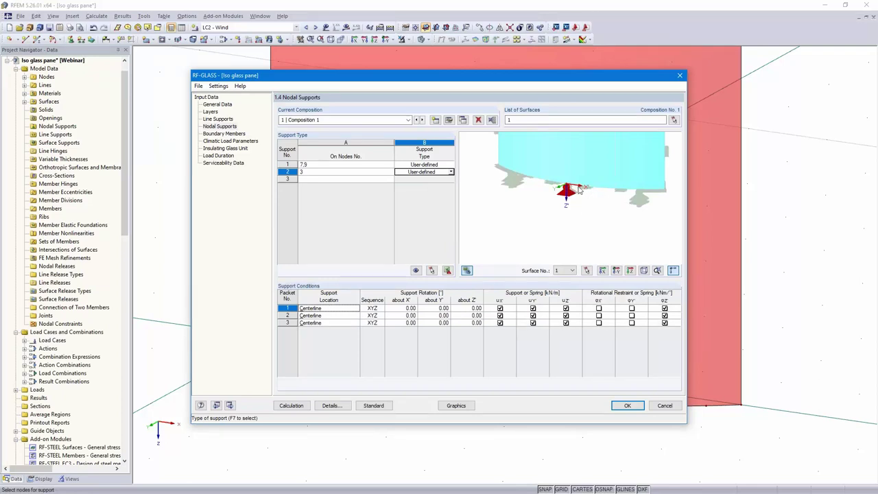
Step: Release the uY support and φZ restraint for all three packets of the nodal support on node 3
left_click(533, 307)
left_click(533, 315)
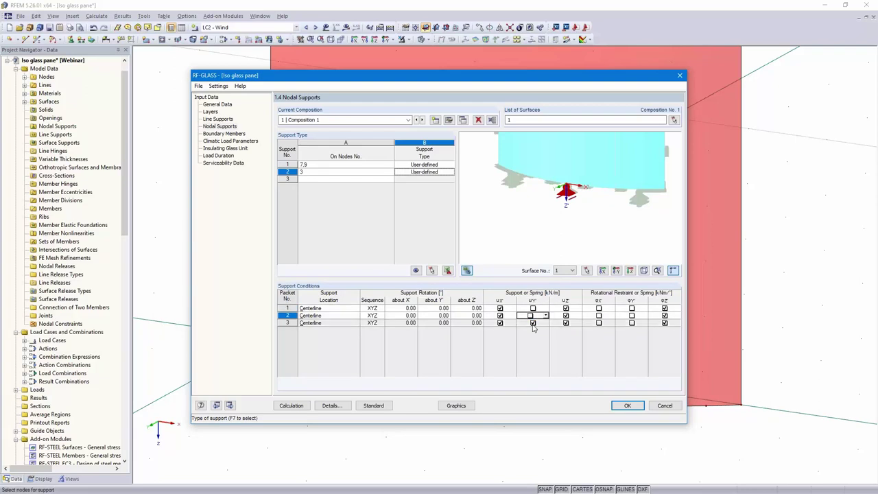
left_click(533, 323)
left_click(664, 308)
left_click(664, 315)
left_click(663, 323)
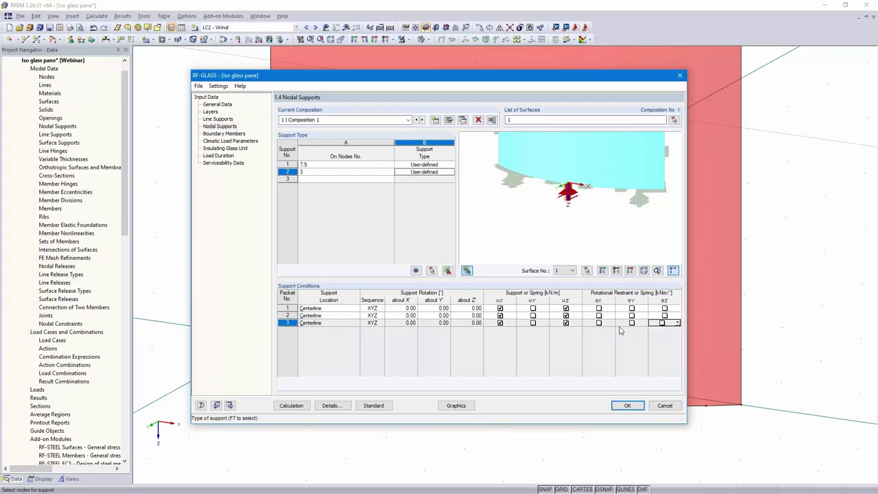
Step: Assign the summer climatic load to LC4 for temperature and atmospheric pressure differences and to LC3 for altitude differences
left_click(231, 406)
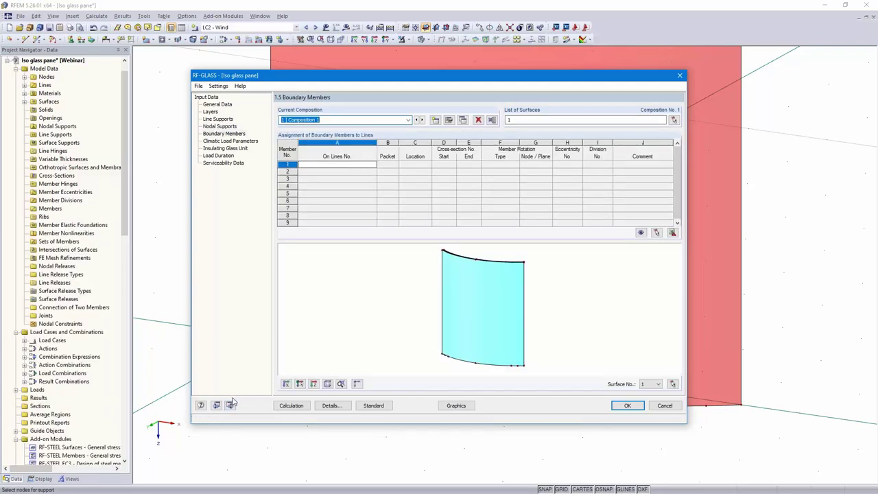
left_click(230, 405)
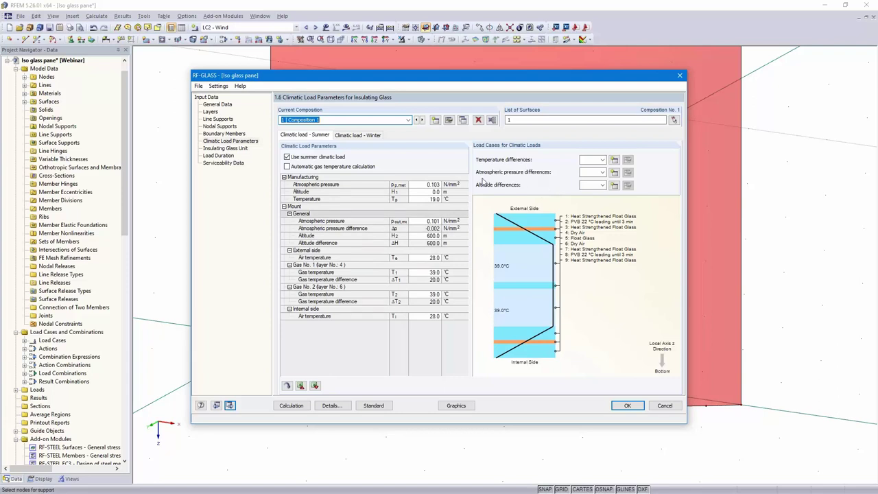
left_click(602, 159)
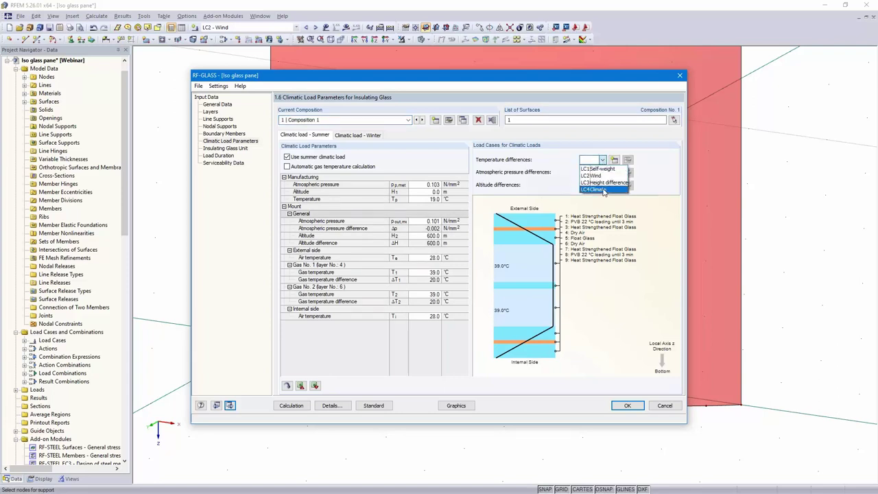
left_click(603, 190)
left_click(602, 172)
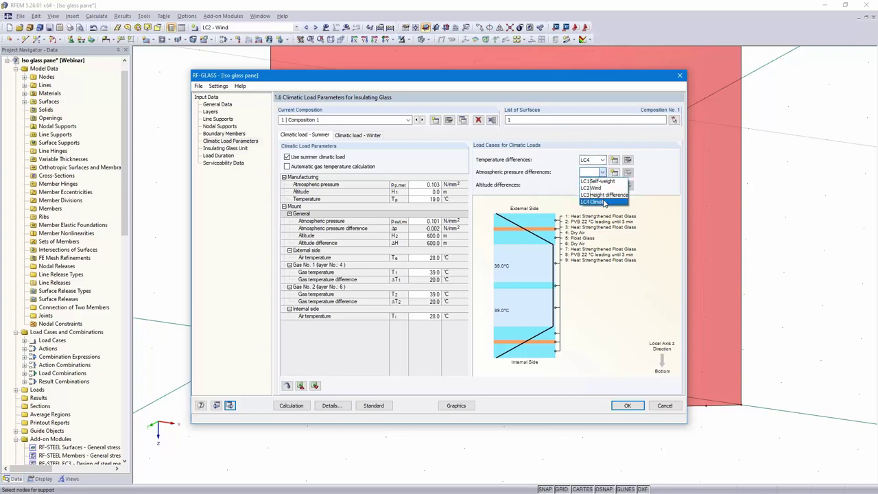
left_click(596, 202)
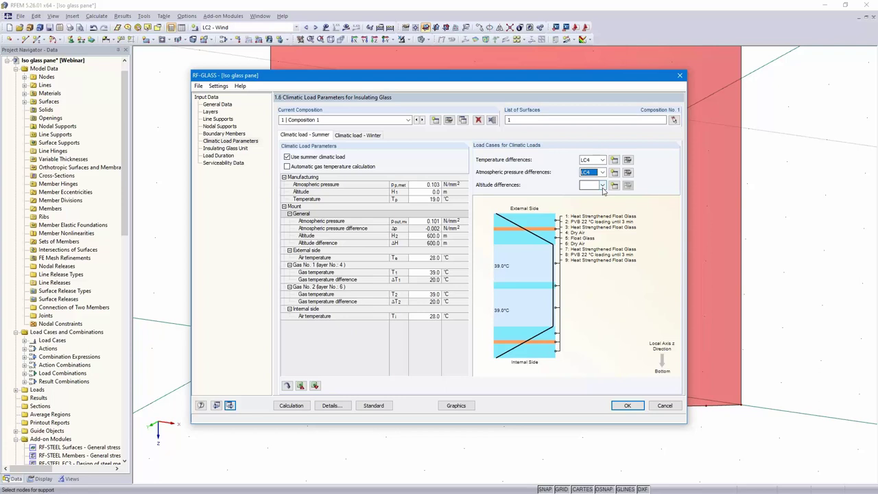
left_click(601, 185)
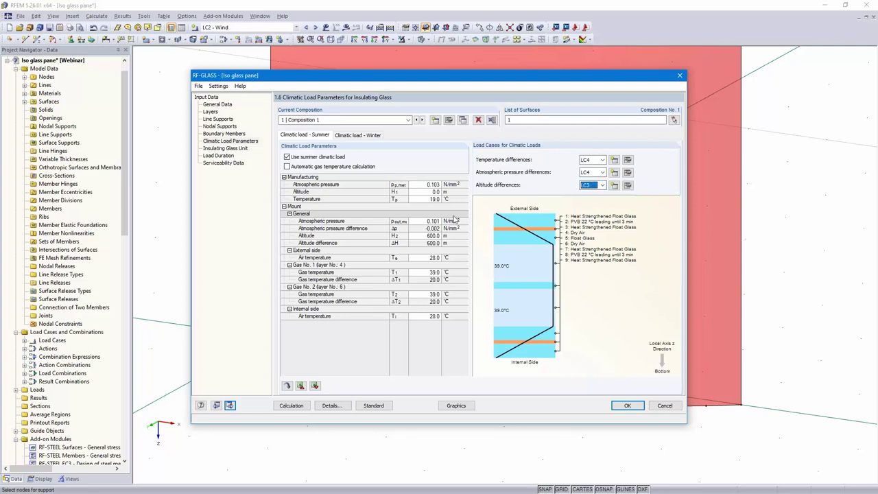
Step: Assign the winter climatic load to LC4 for temperature and atmospheric pressure differences and to LC3 for altitude differences
left_click(356, 136)
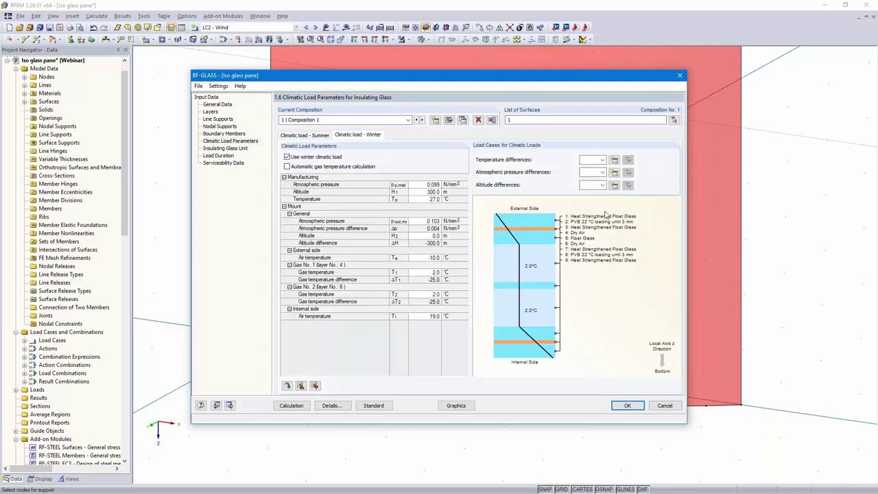
left_click(602, 159)
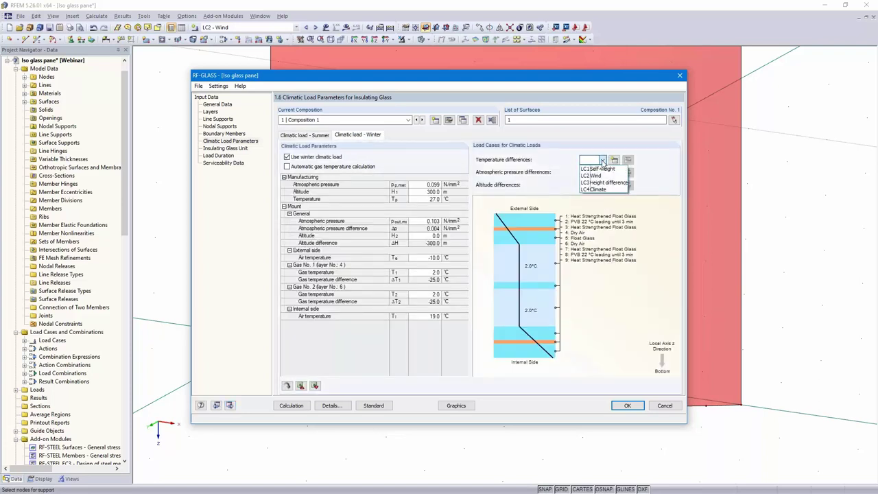
left_click(602, 189)
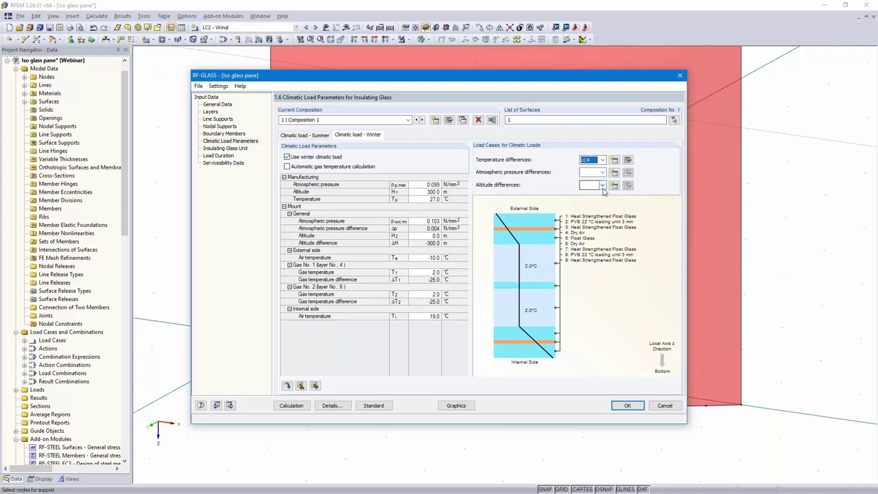
left_click(602, 172)
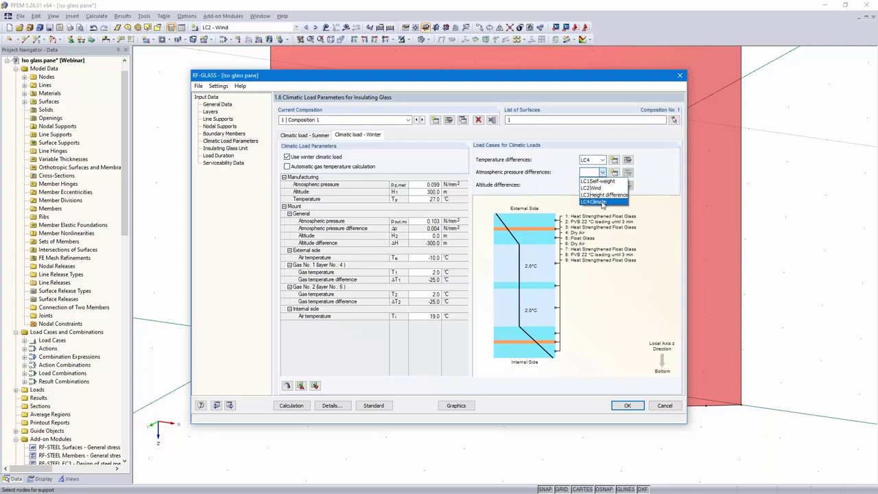
left_click(594, 201)
left_click(602, 185)
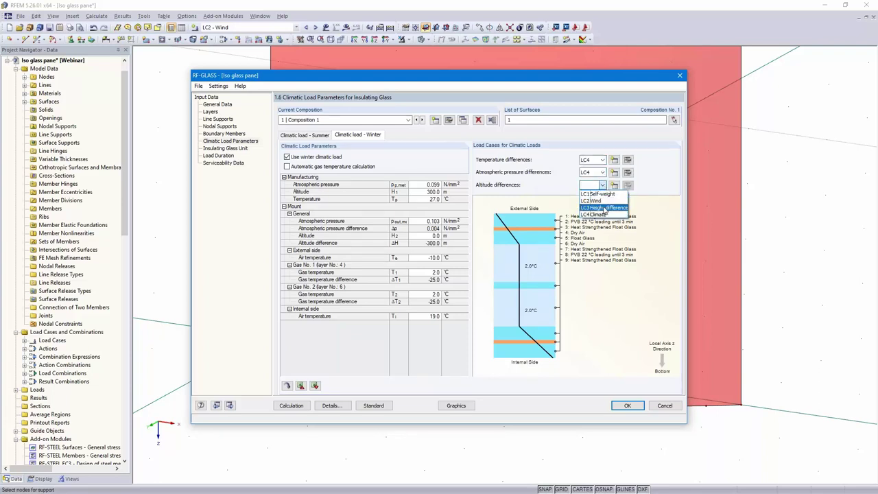
left_click(604, 208)
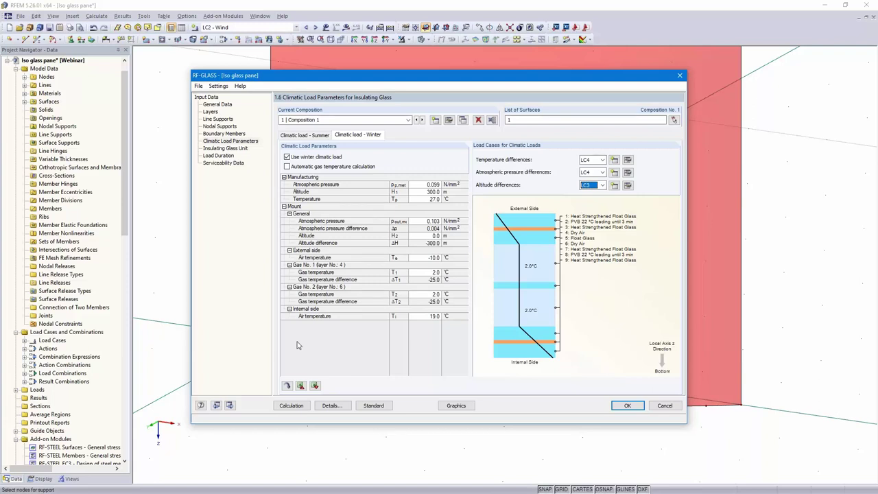
Step: Examine the insulating glass unit's secondary seal parameters and the external and internal load shares for the Wind load case
left_click(229, 405)
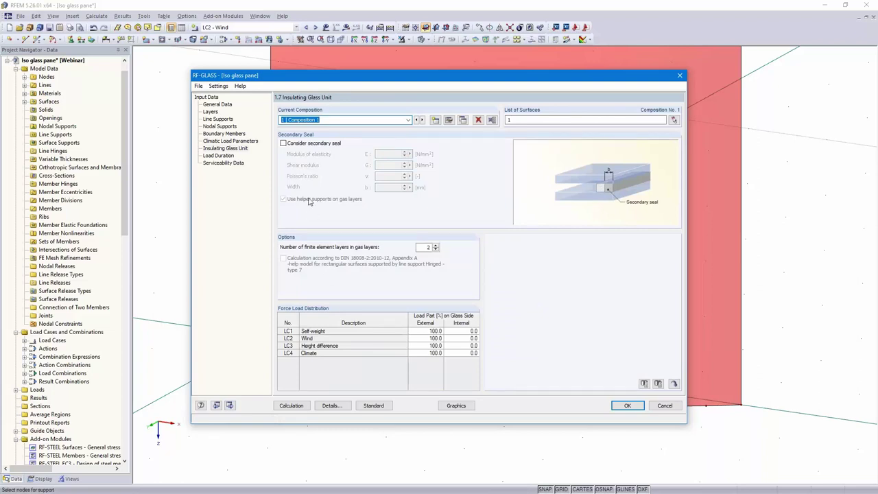
left_click(283, 143)
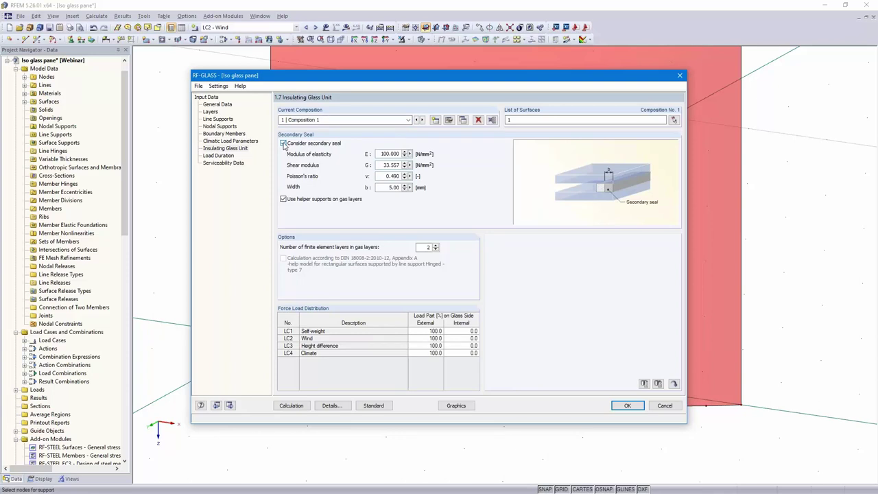
left_click(283, 144)
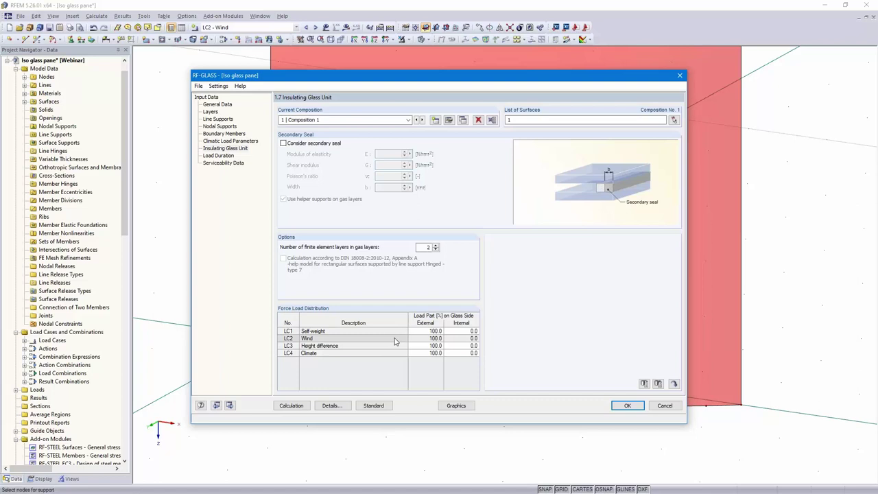
left_click(468, 338)
left_click(426, 338)
left_click(460, 337)
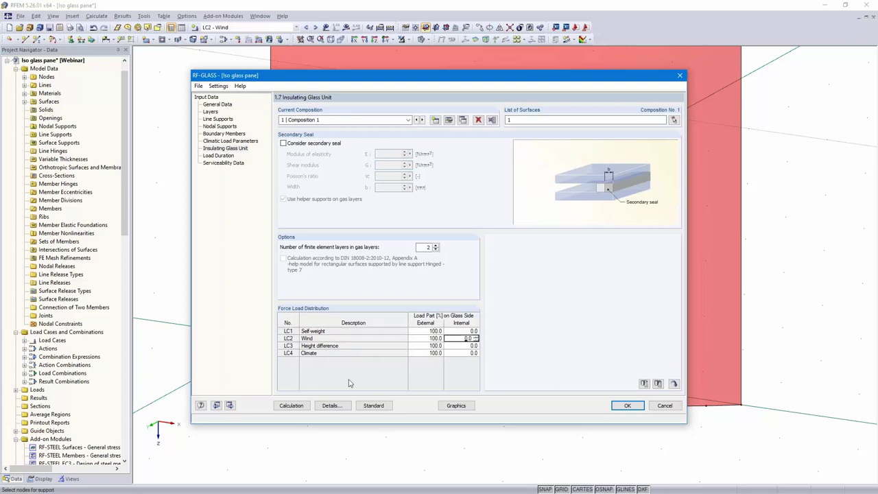
Step: Check the load duration classes and add surface 1 to the serviceability data
left_click(231, 406)
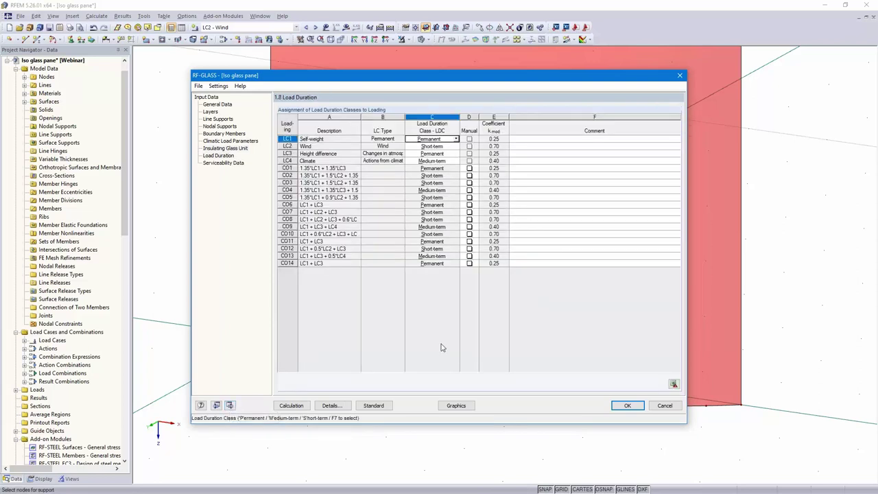
left_click(230, 405)
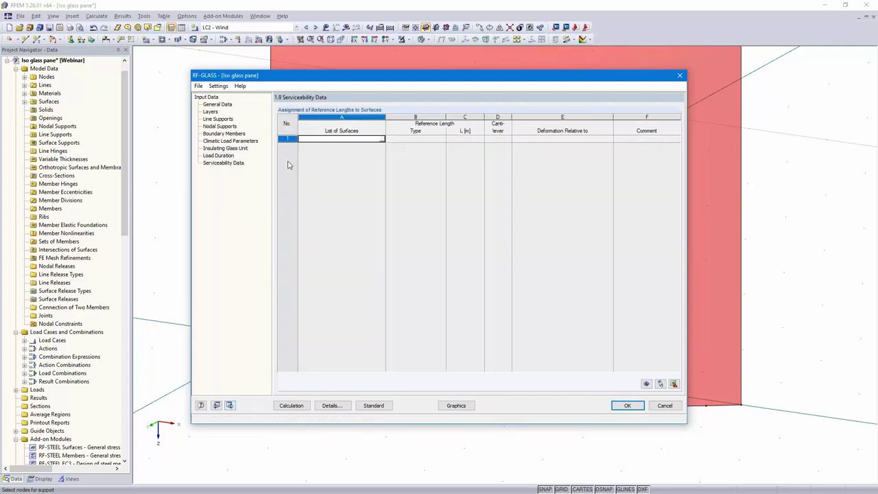
left_click(381, 140)
left_click(380, 342)
left_click(106, 87)
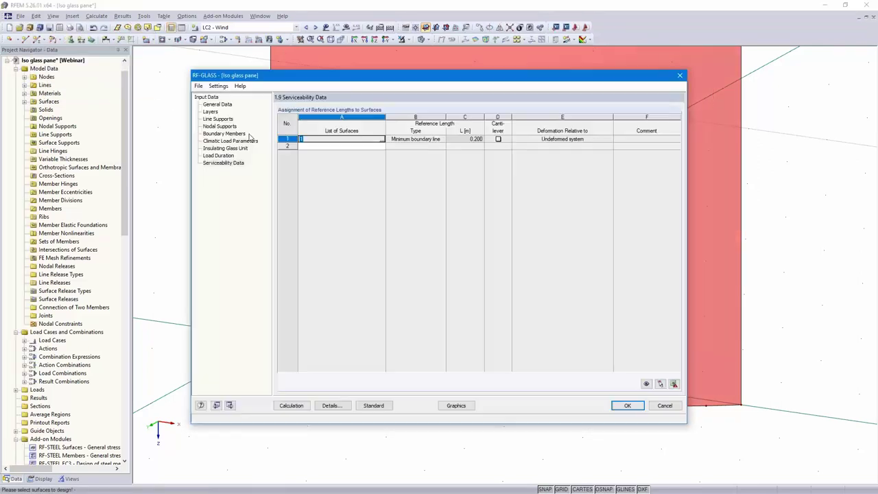
Step: Make surface 1's reference length User-defined and measure it between the two end corners of the pane's lower edge
left_click(441, 140)
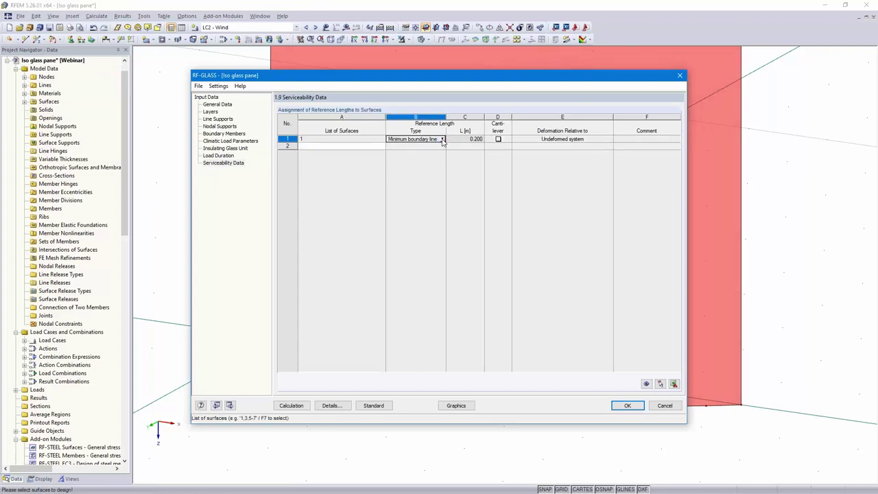
left_click(443, 139)
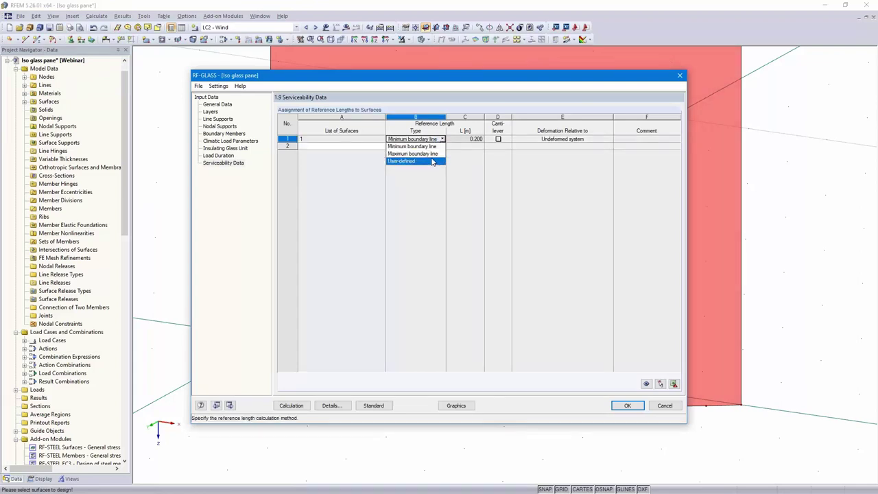
left_click(432, 162)
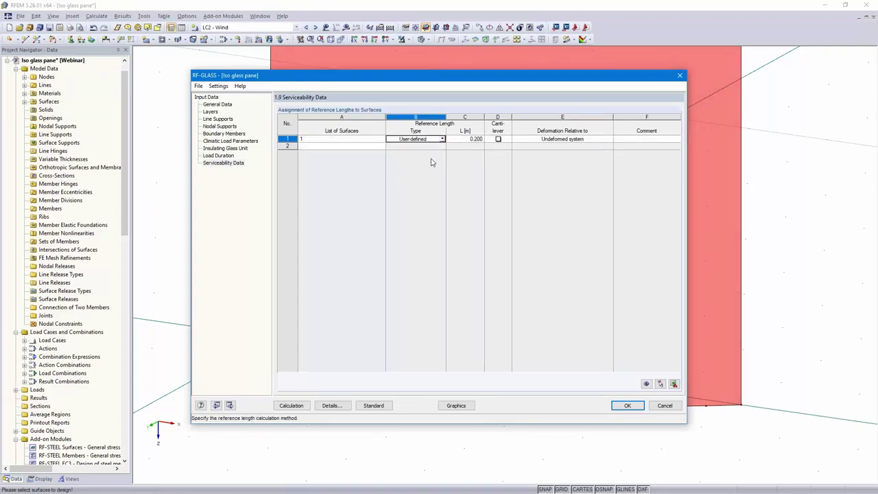
left_click(478, 139)
left_click(486, 140)
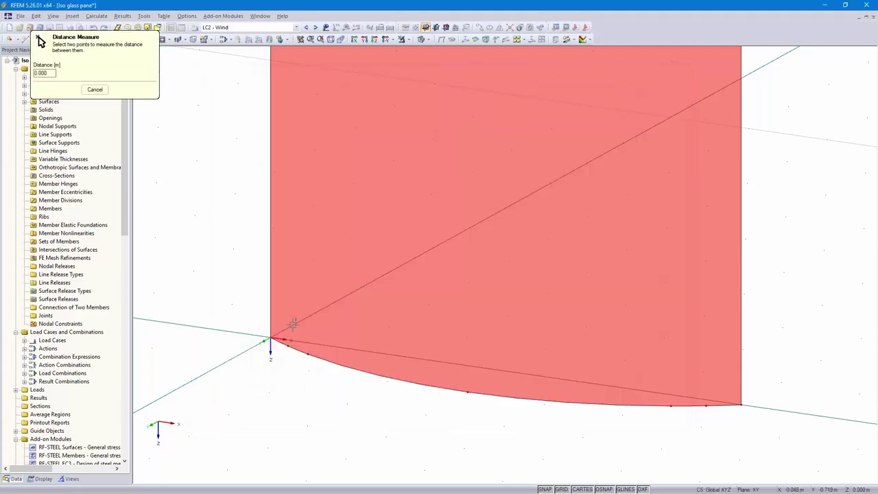
left_click(270, 339)
left_click(742, 403)
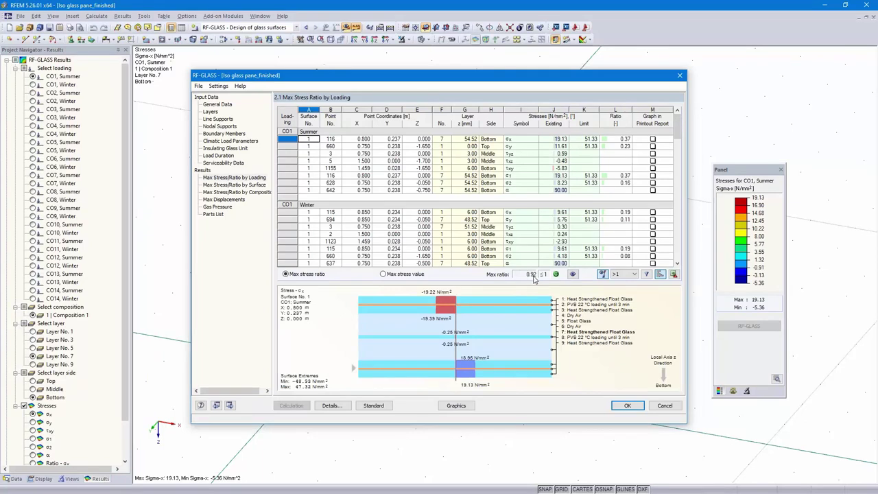
Step: Review the maximum displacements and set the display filter of the maximum stress ratios by loading to Max
left_click(223, 199)
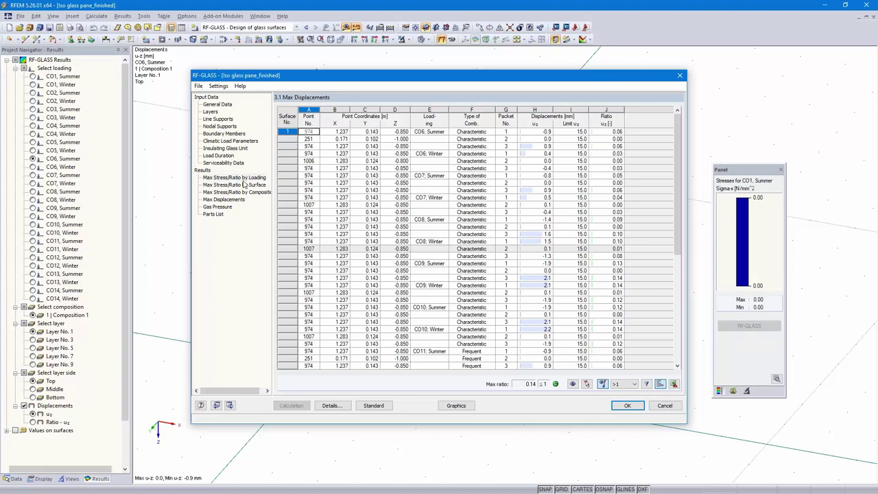
left_click(234, 177)
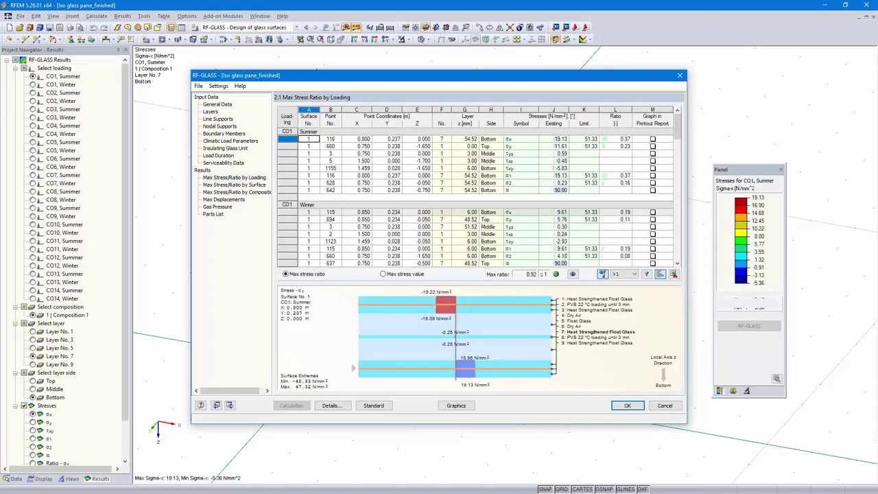
left_click(625, 273)
left_click(626, 288)
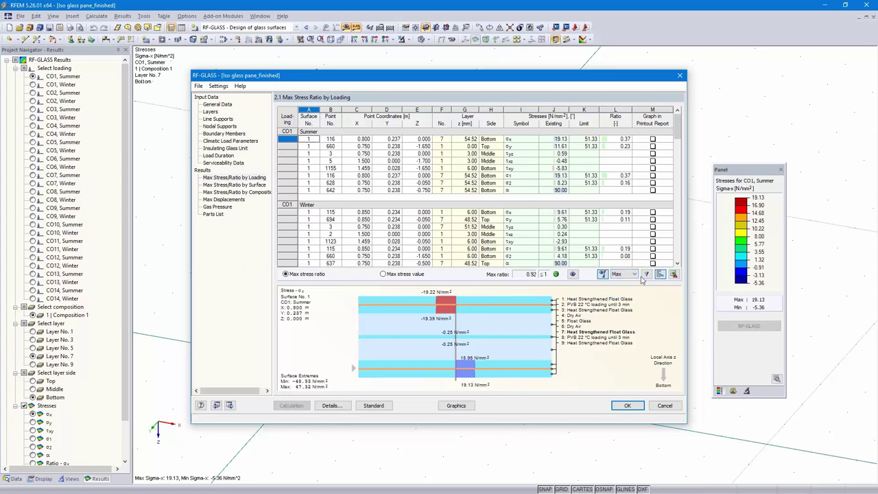
Step: Filter the stress ratio table to the maximum and display the CO5 Winter sigma-x ratio on the model
left_click(646, 274)
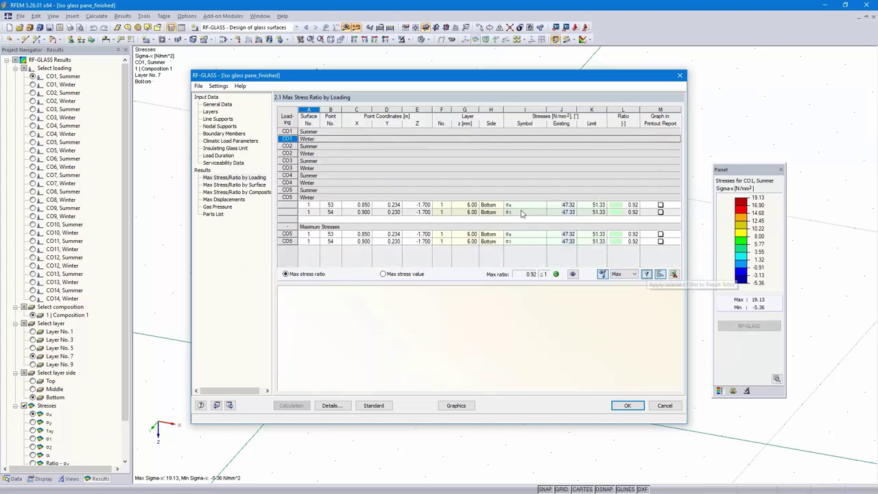
left_click(626, 205)
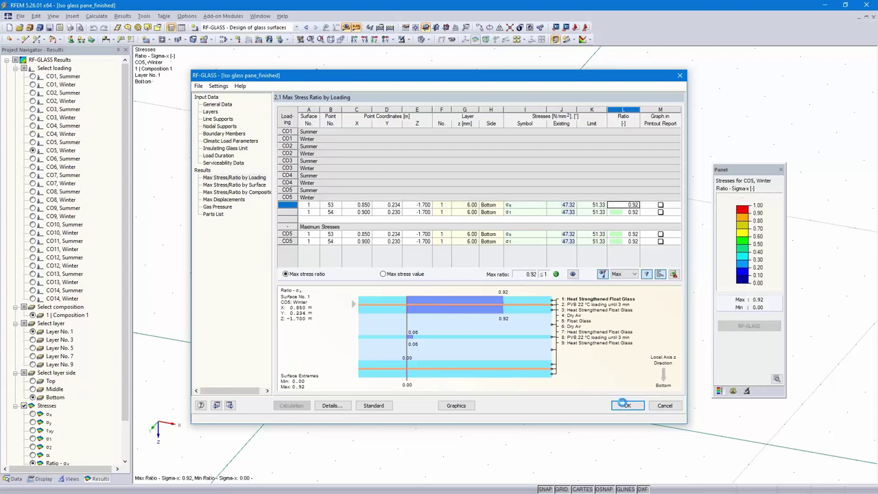
left_click(627, 405)
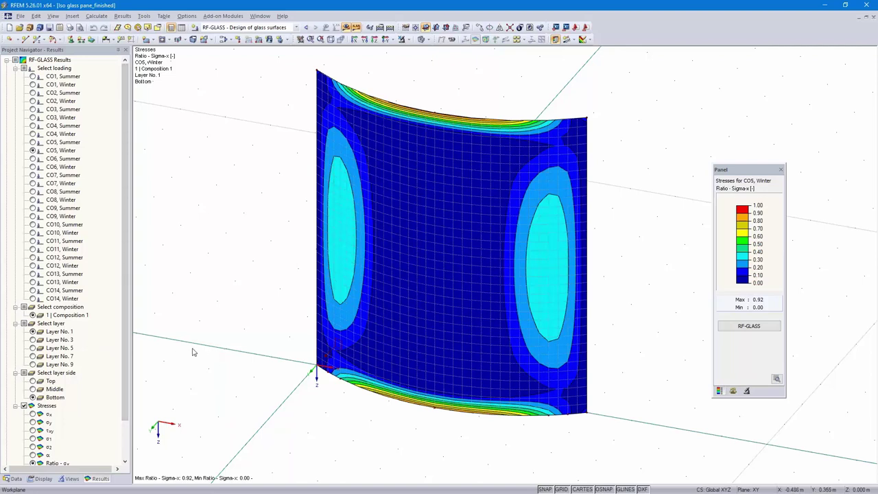
Step: Open the printout report "Input data and reduced results" at section 1.1.1 General Data and fit the page to the window width
left_click(79, 26)
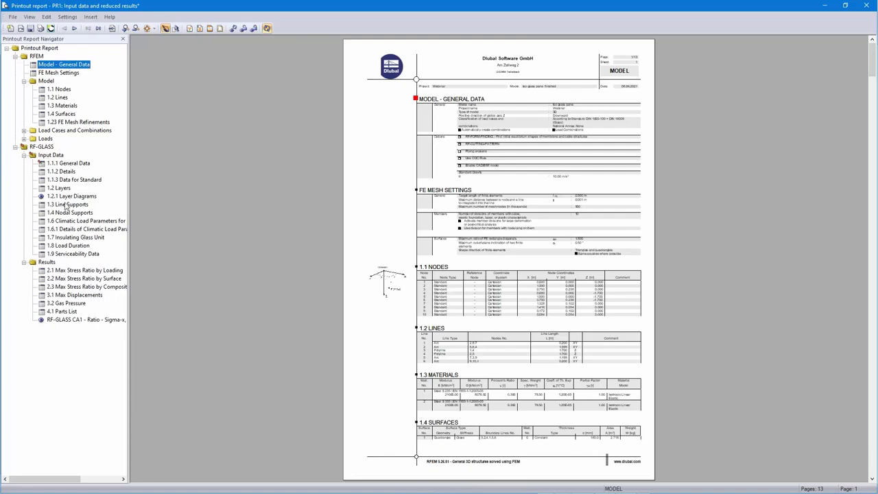
left_click(73, 165)
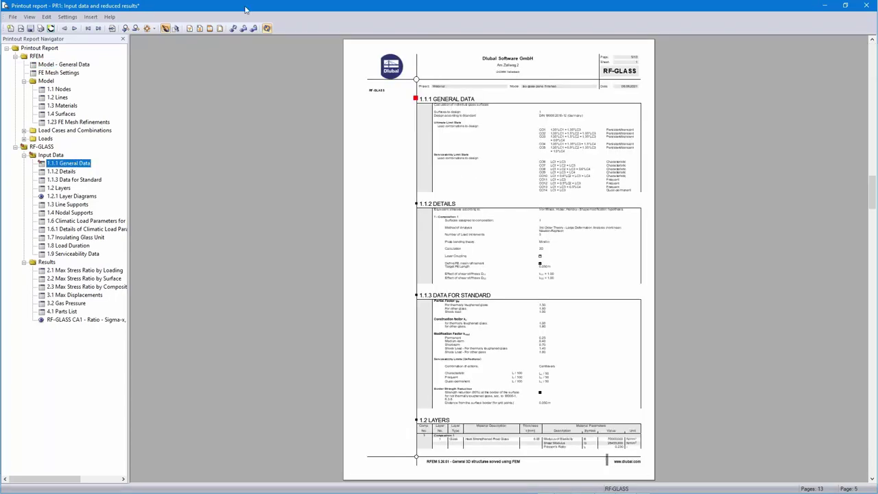
left_click(148, 28)
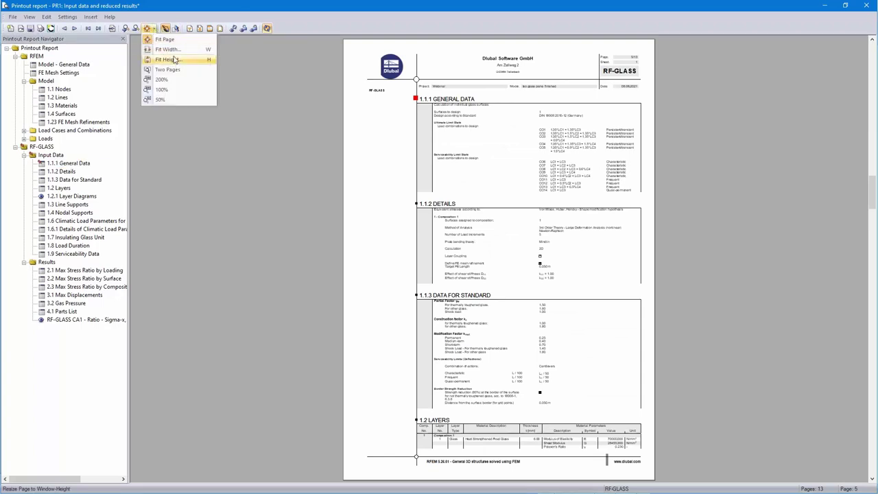
left_click(166, 49)
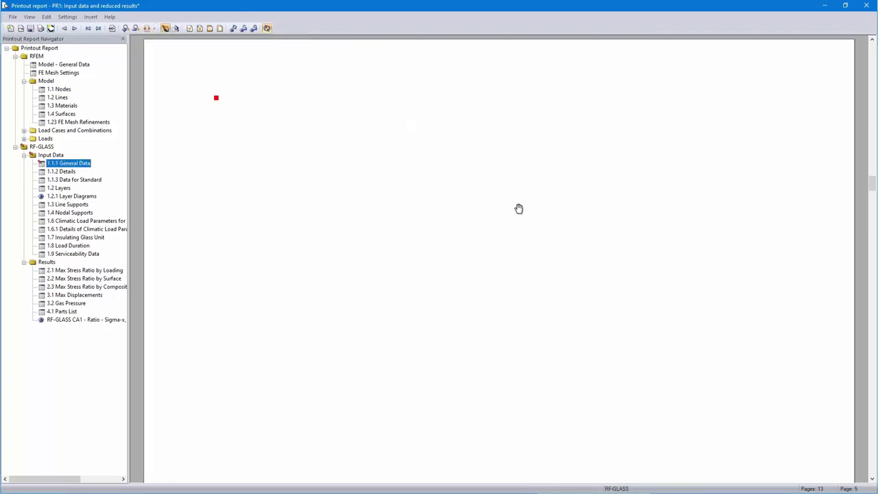
Step: Examine the report's general data, calculation details, data for the standard, and layer composition with its diagram
scroll(497, 237, "down", 2)
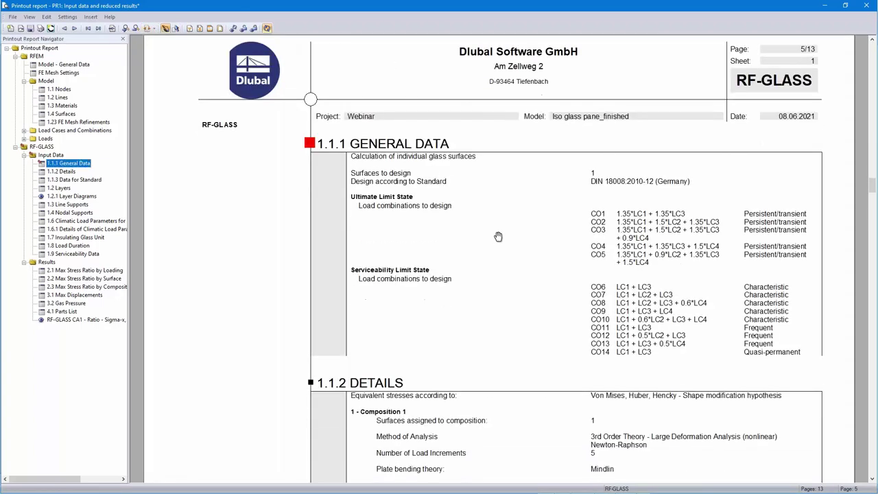
scroll(570, 249, "down", 6)
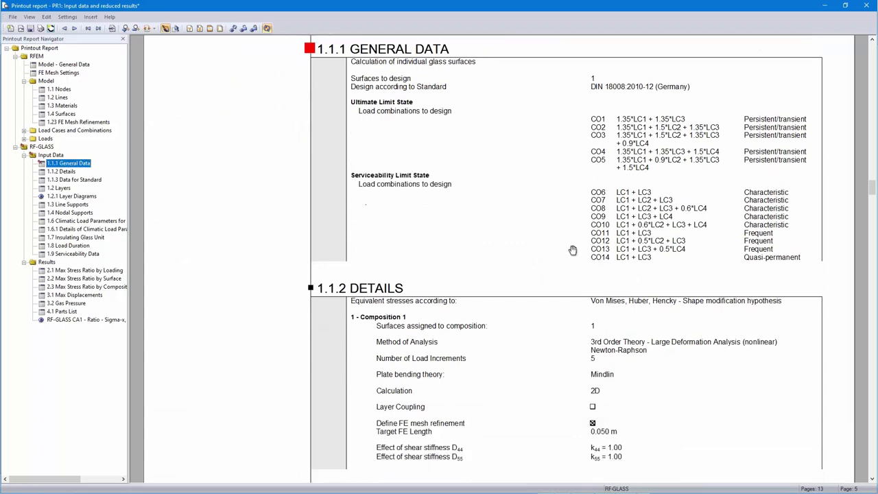
scroll(540, 274, "down", 10)
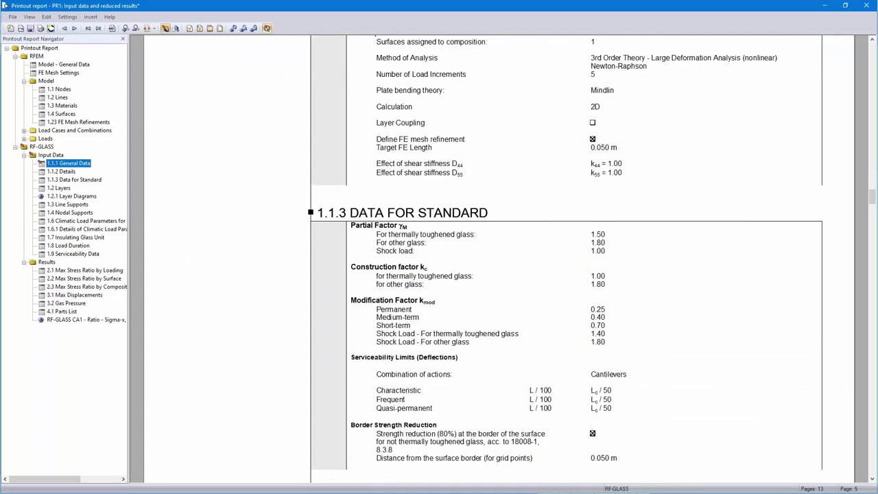
scroll(539, 245, "down", 8)
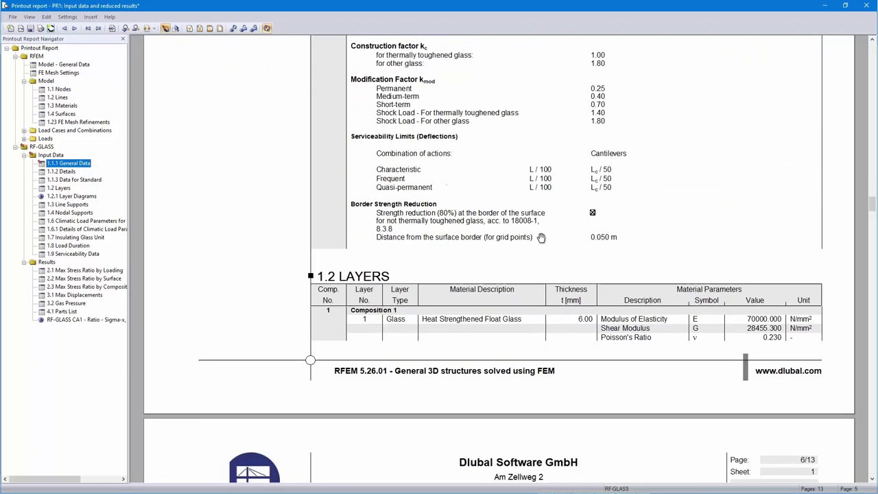
scroll(590, 254, "down", 11)
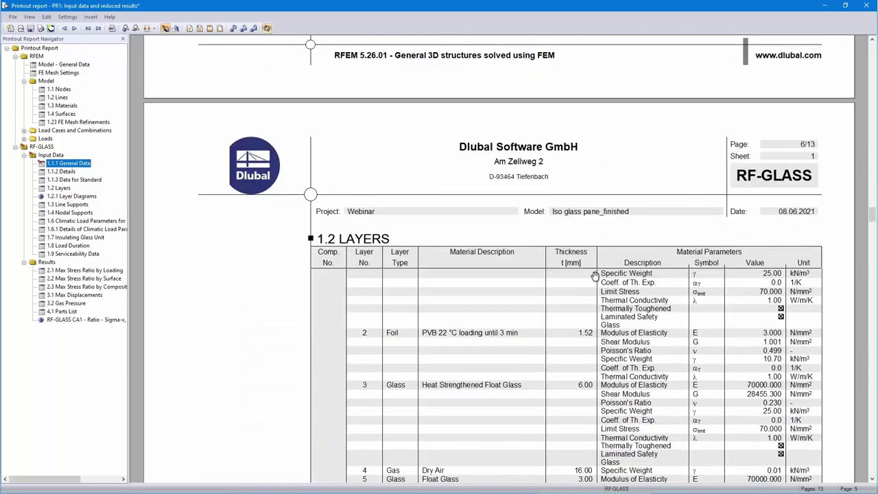
scroll(633, 259, "down", 13)
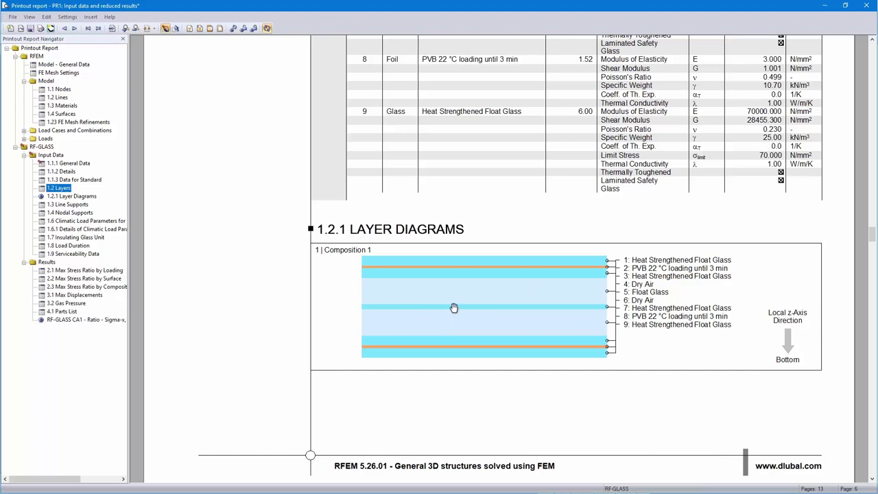
scroll(518, 261, "down", 12)
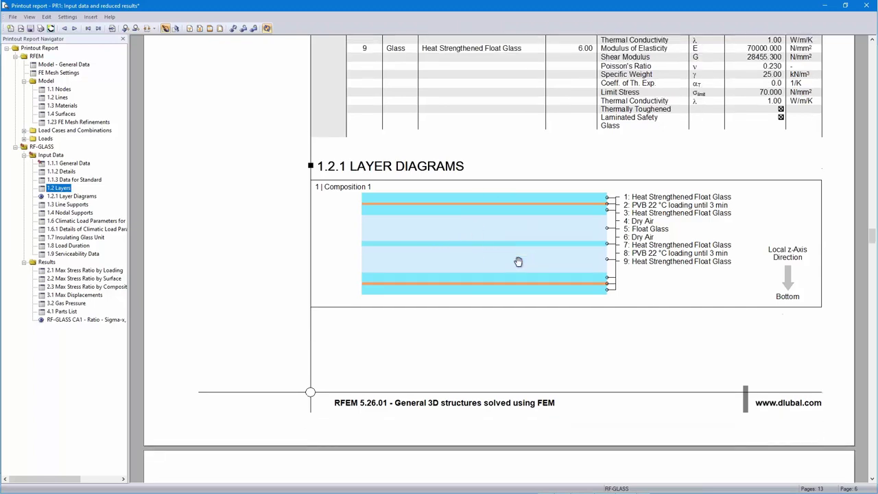
Step: Read through the report's supports, climatic load parameters, insulating glass unit, load duration and serviceability data up to the stress ratios by loading
scroll(518, 262, "down", 15)
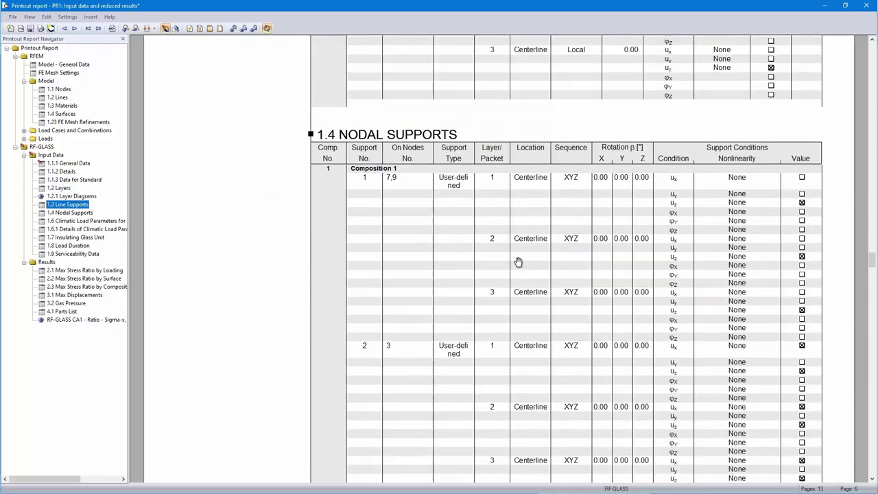
scroll(518, 262, "down", 11)
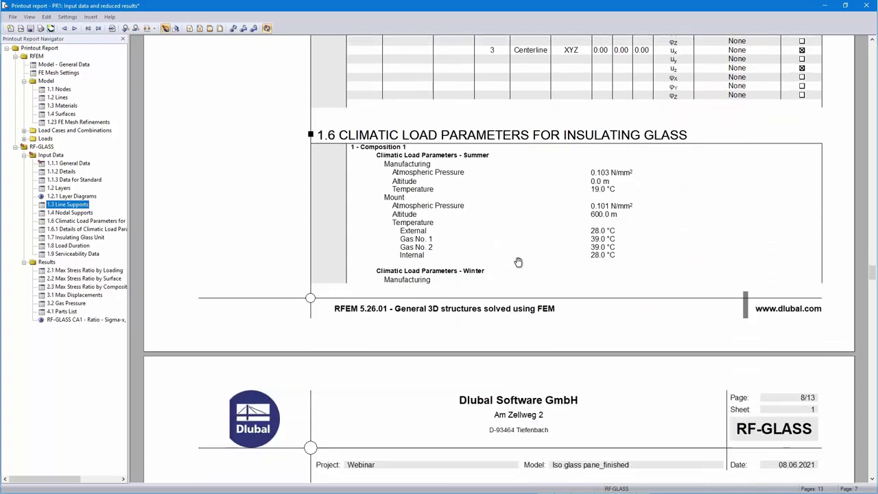
scroll(584, 230, "down", 13)
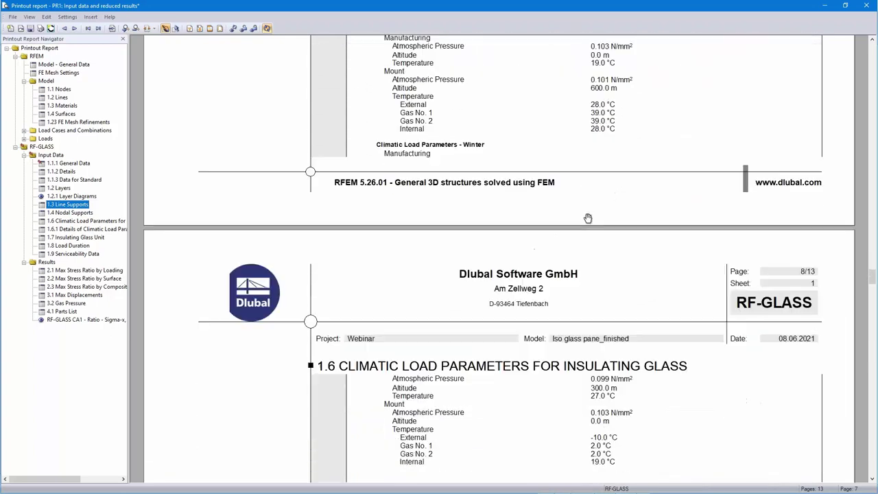
scroll(583, 231, "down", 13)
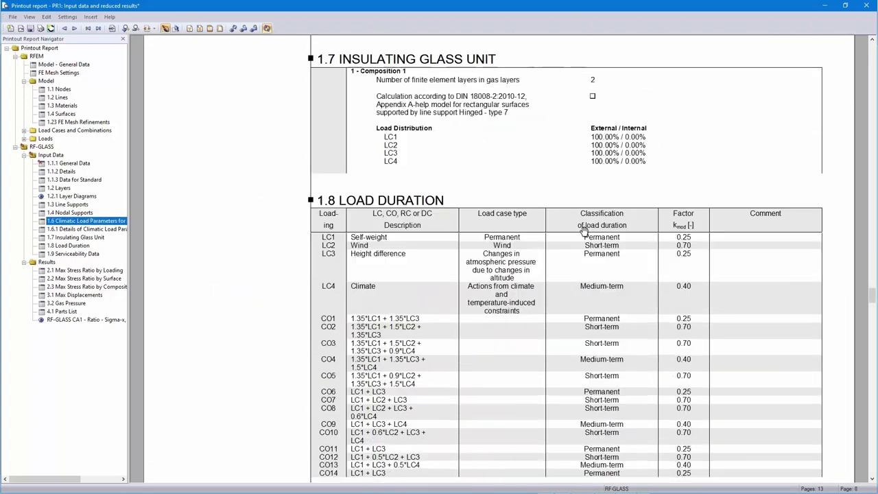
scroll(583, 231, "down", 15)
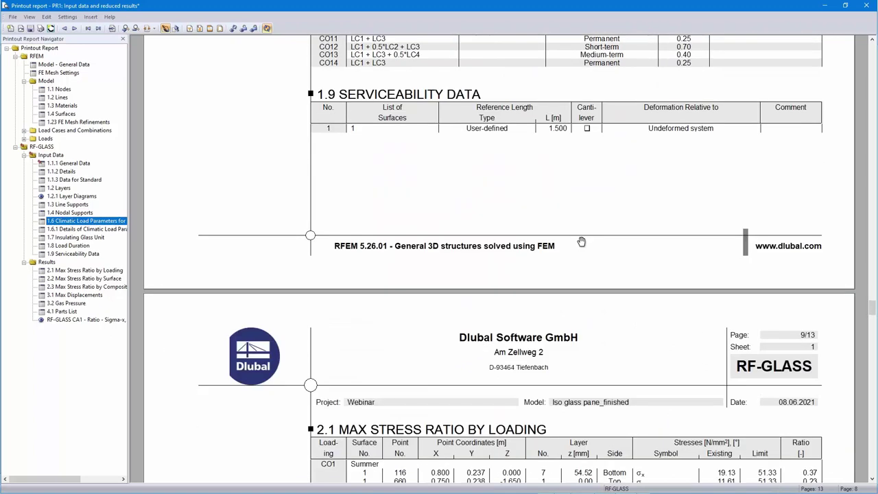
scroll(582, 240, "down", 13)
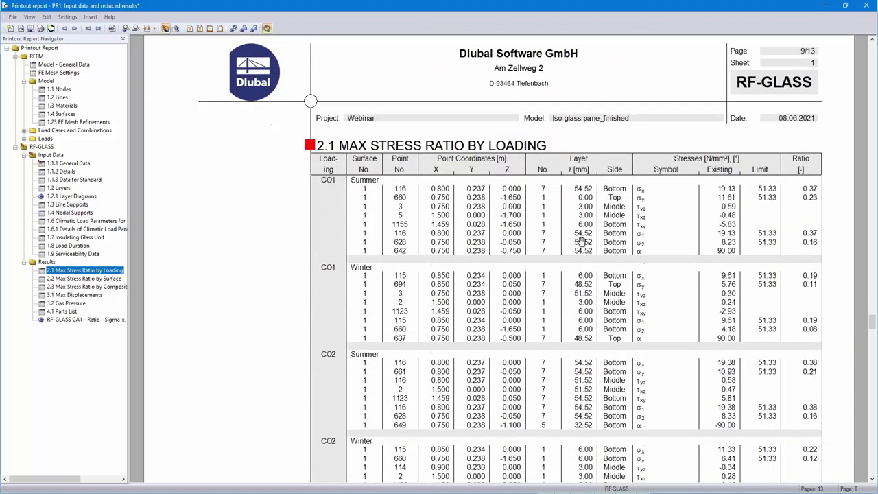
Step: View the Ratio - Sigma-x graphic of RF-GLASS CA1 in the report and close the printout report
left_click(74, 320)
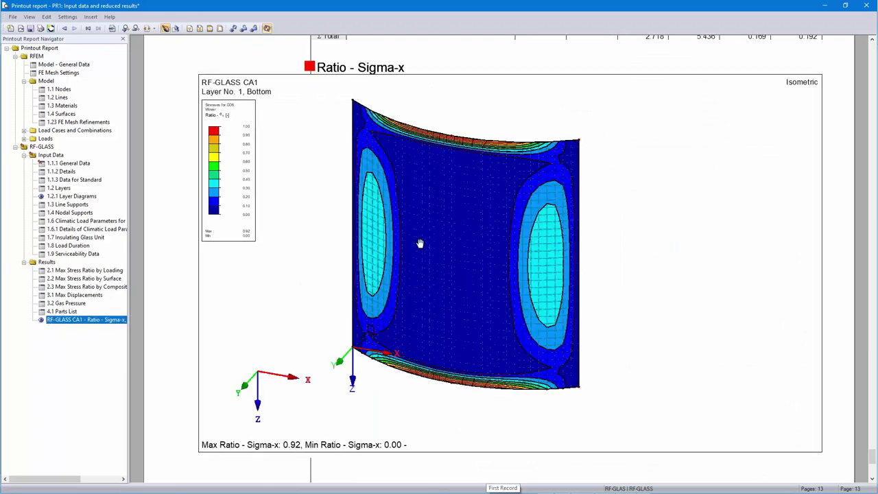
left_click(865, 5)
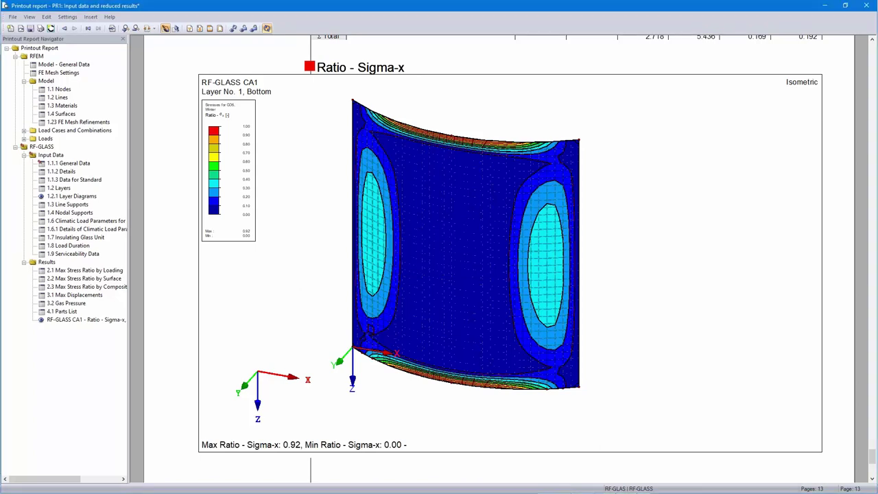
left_click(438, 262)
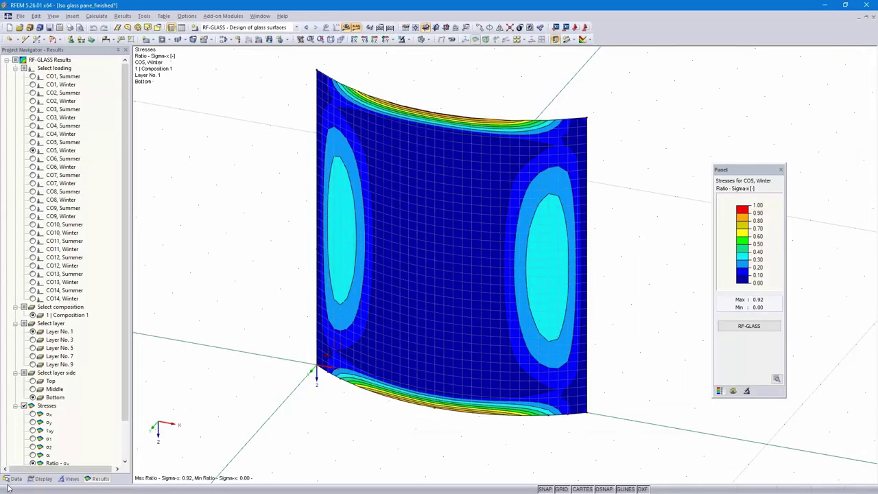
Step: Open the RF-GLASS submodel Iso glass pane_finished_RF_GLAS_S_S_1 from the list of open models
left_click(15, 478)
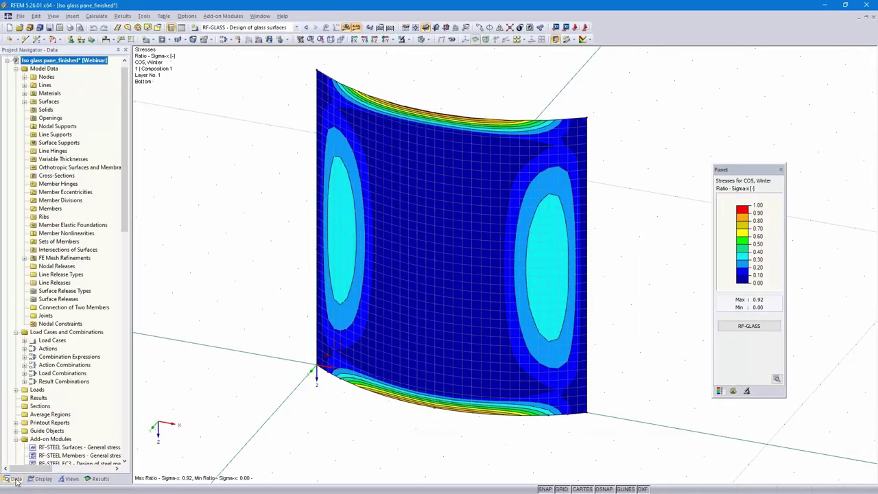
left_click(7, 62)
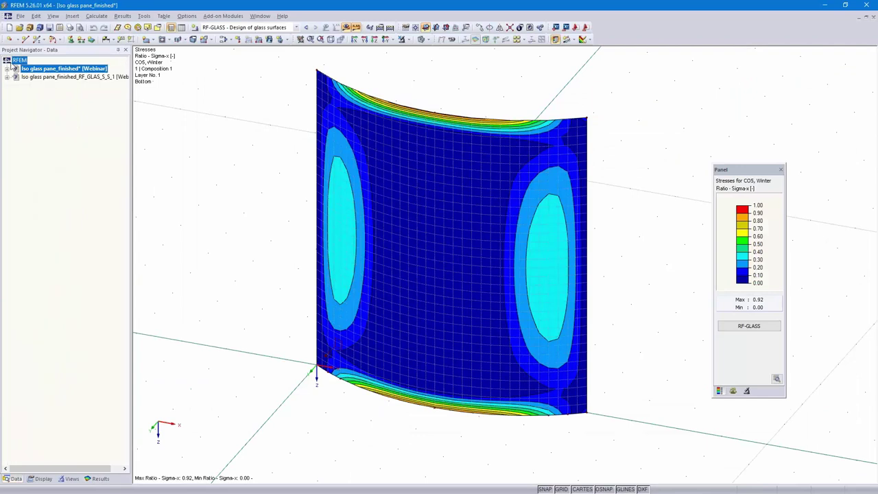
double_click(80, 79)
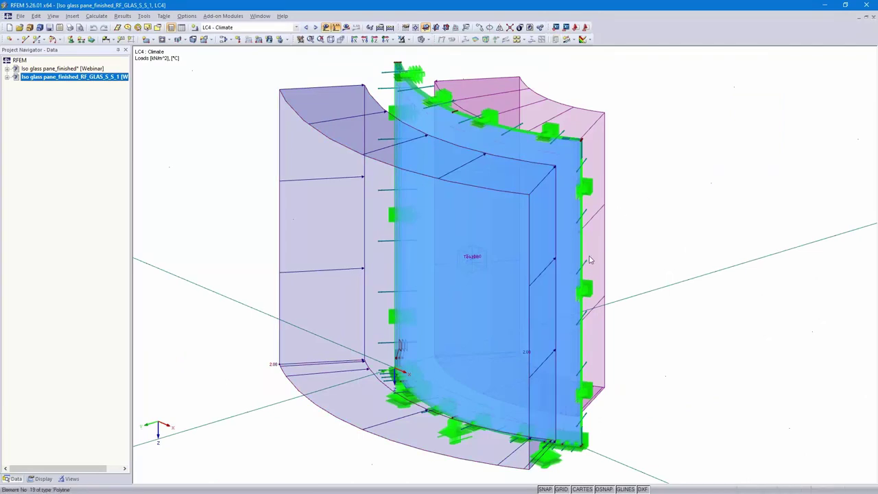
Step: Highlight laminate surfaces 1, 2 and 3 and gas solids 1 and 2 one after another to inspect the pane's buildup
left_click(7, 77)
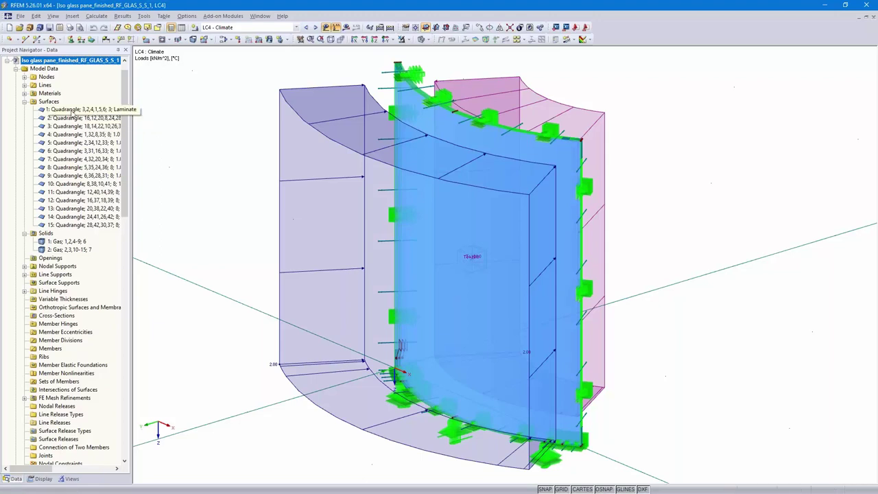
left_click(70, 111)
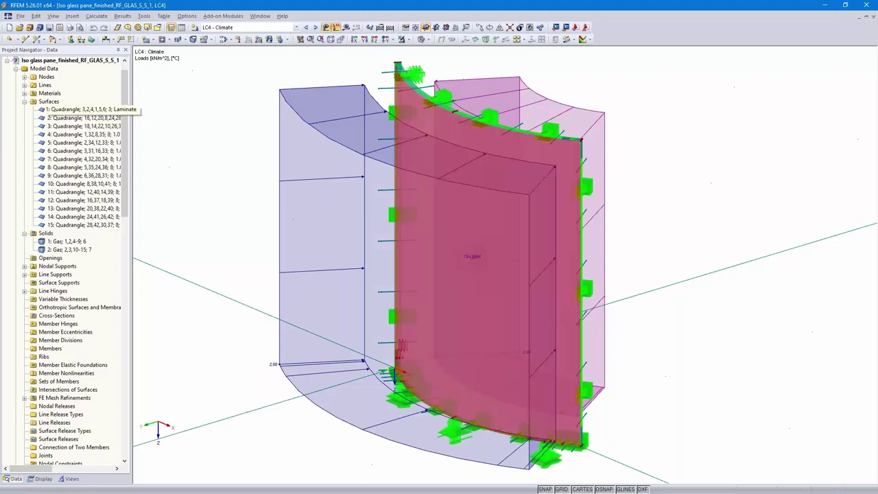
left_click(68, 120)
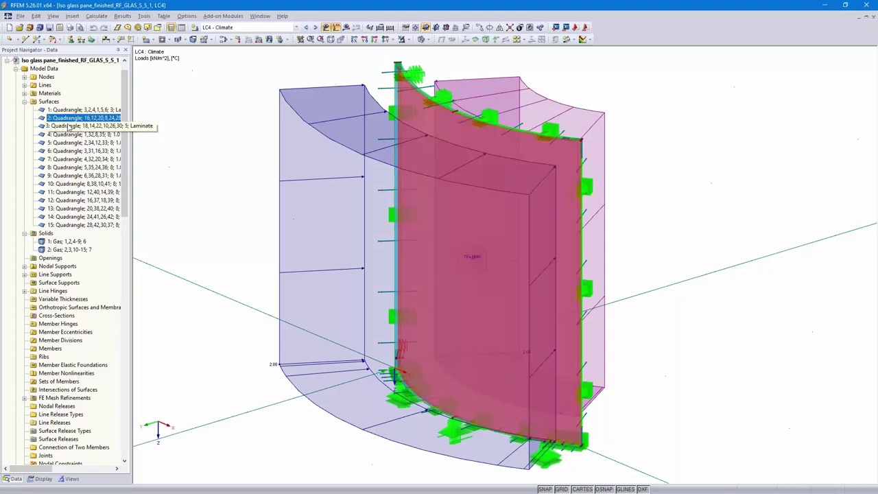
left_click(68, 126)
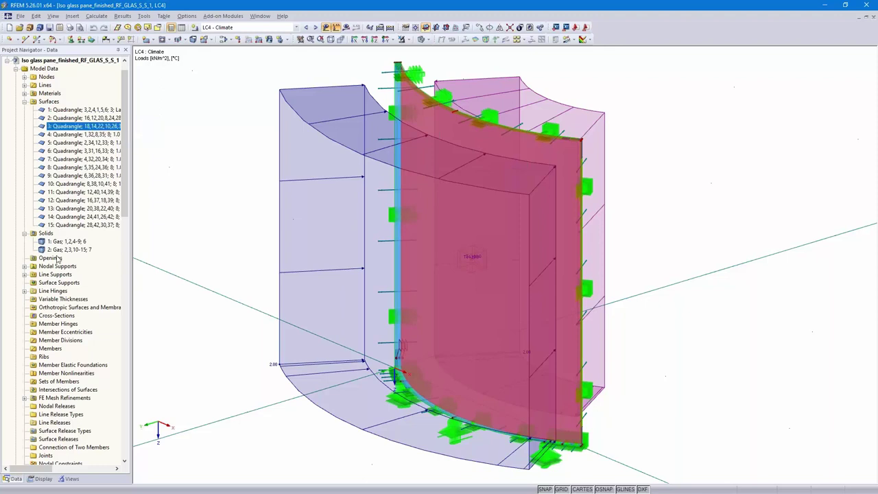
left_click(61, 242)
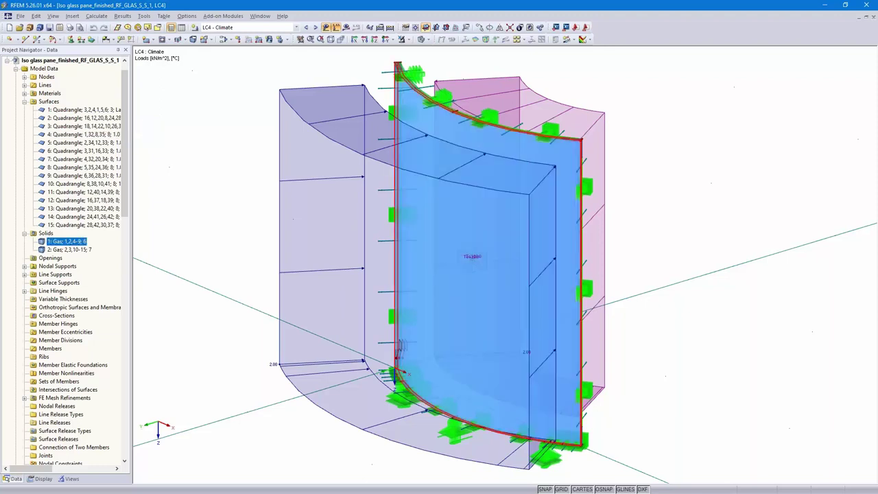
left_click(68, 250)
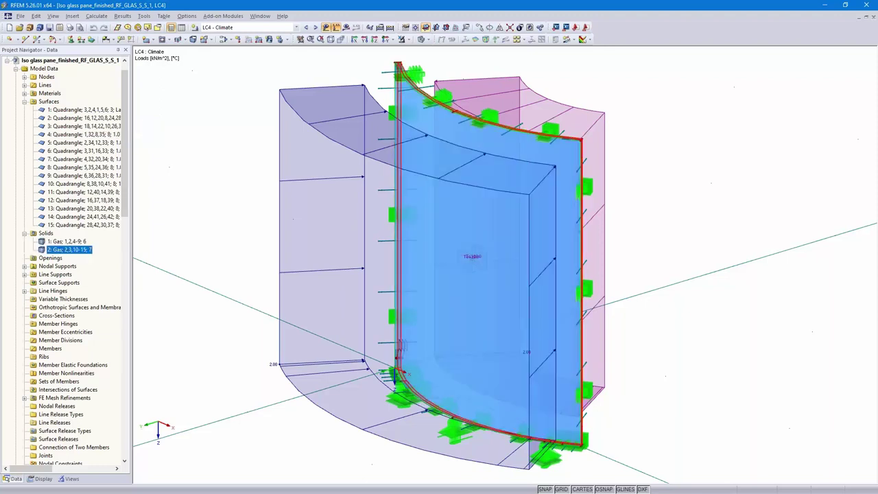
Step: Inspect the line supports along the pane's upper edge and the nodal supports along its lower edge up close
scroll(546, 146, "up", 5)
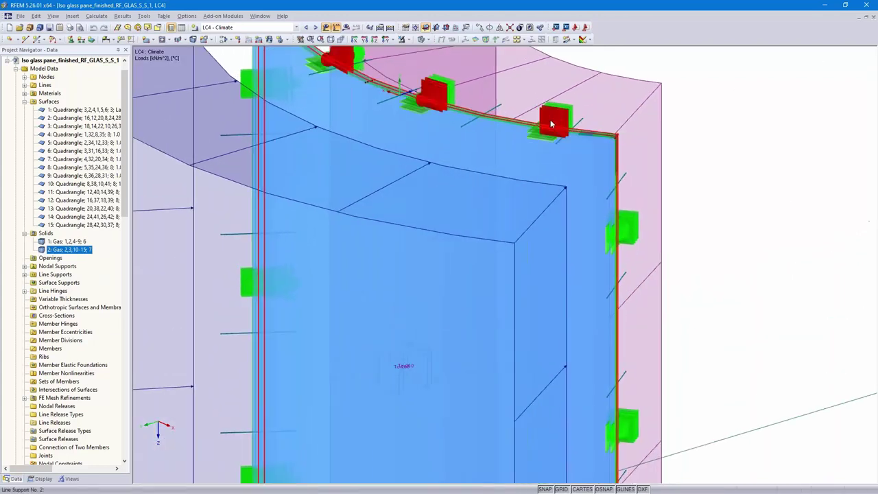
scroll(446, 231, "down", 5)
middle_click_drag(432, 257, 441, 330, "ctrl")
scroll(441, 329, "up", 5)
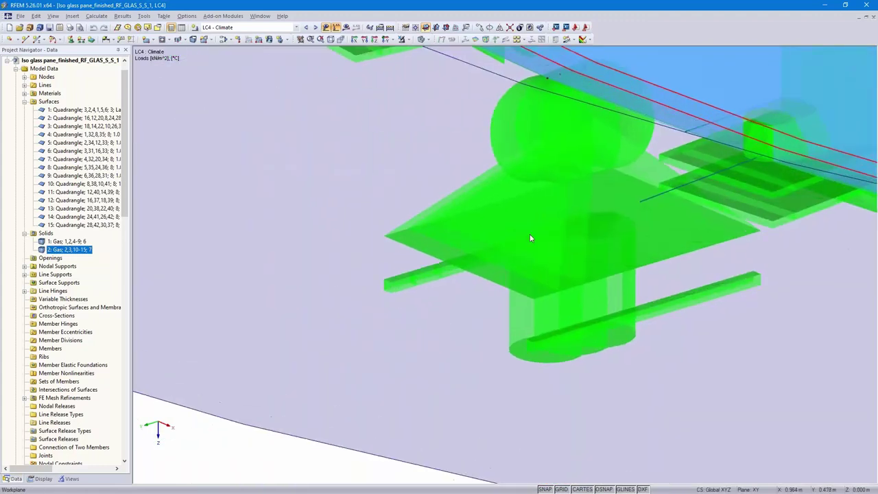
scroll(565, 235, "down", 5)
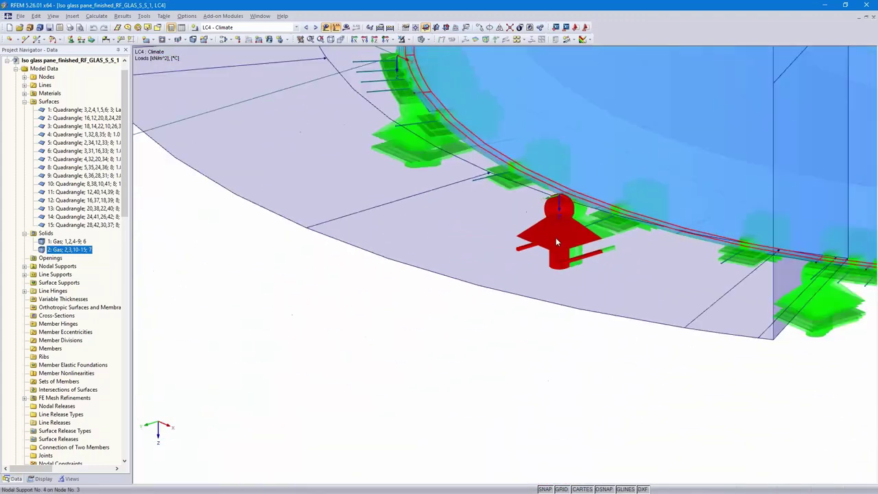
Step: Inspect the helper line hinges for the gas solids along the curved pane's vertical side edge
scroll(477, 226, "up", 3)
scroll(439, 373, "down", 1)
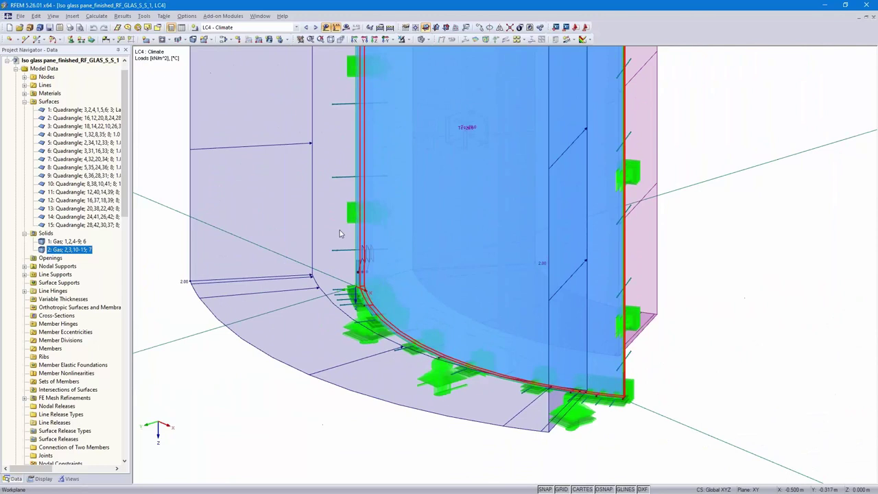
mouse_move(348, 254)
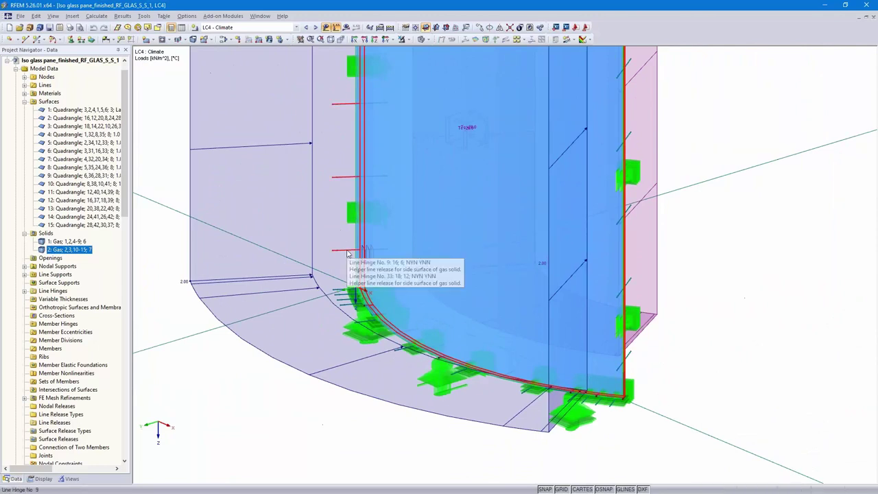
scroll(348, 254, "down", 4)
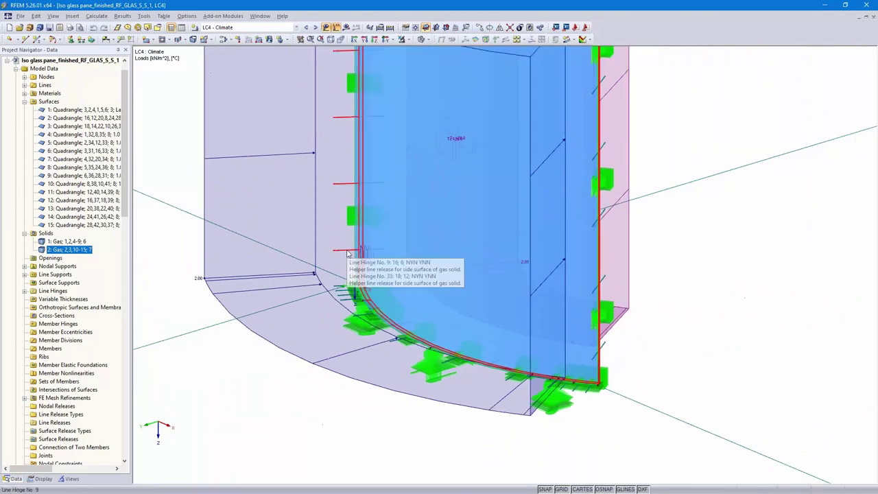
scroll(369, 326, "up", 2)
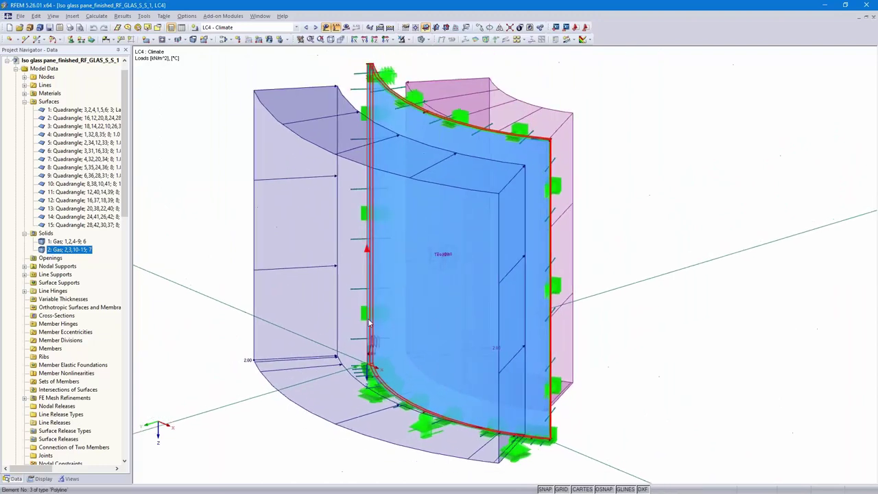
Step: Display load case LC3 - Height difference, then LC4 - Climate, and examine the surface and solid loads on the pane
left_click(306, 27)
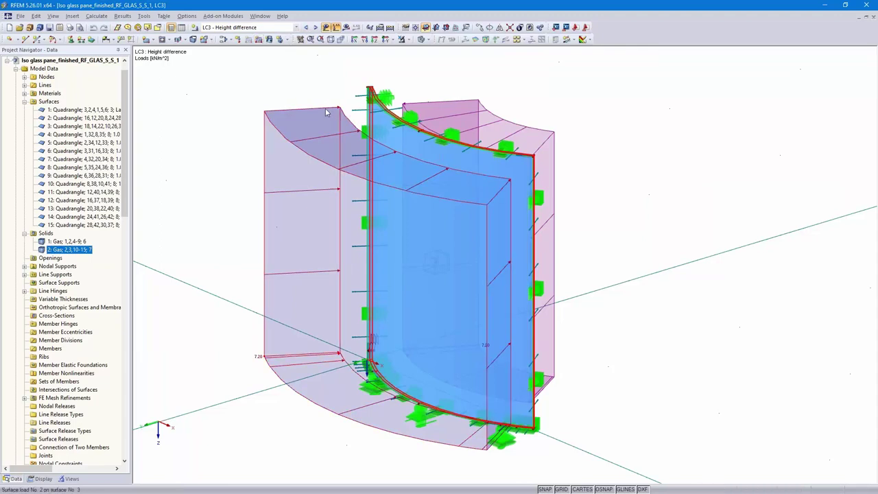
mouse_move(327, 111)
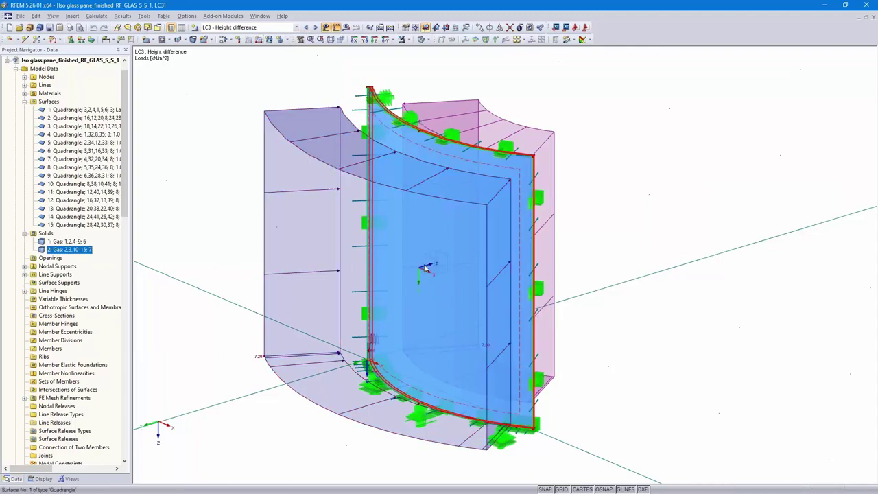
mouse_move(433, 262)
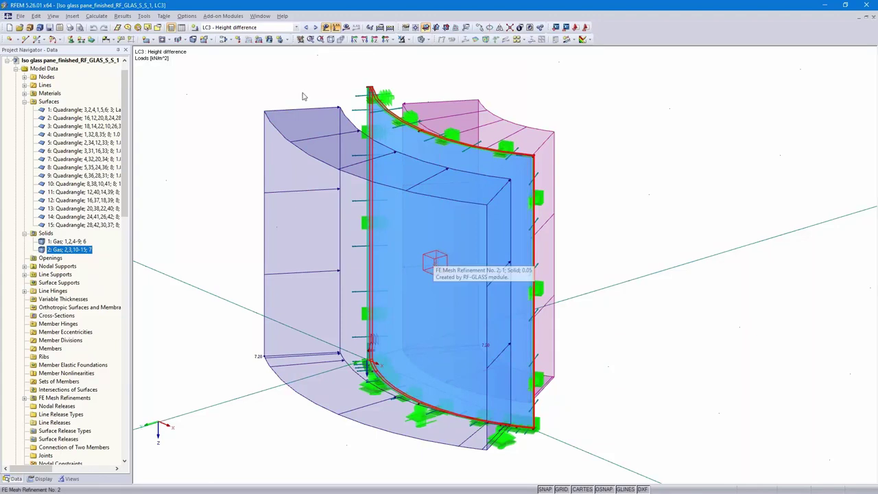
left_click(307, 28)
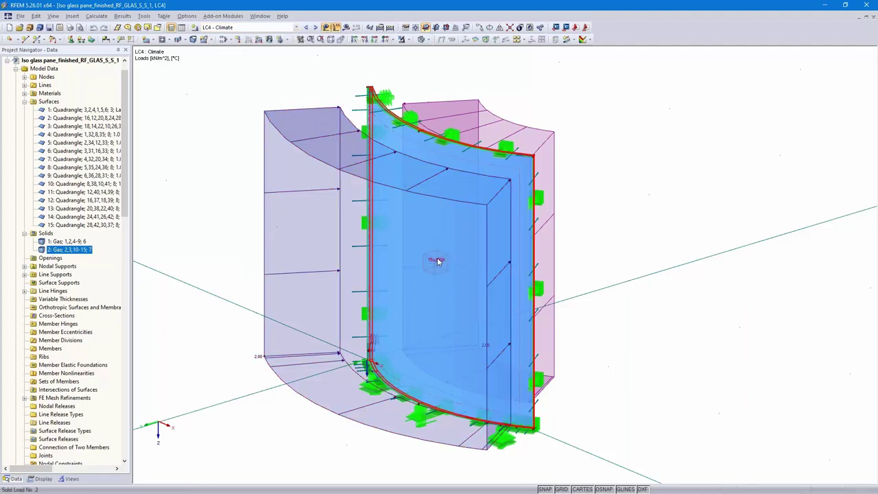
mouse_move(437, 262)
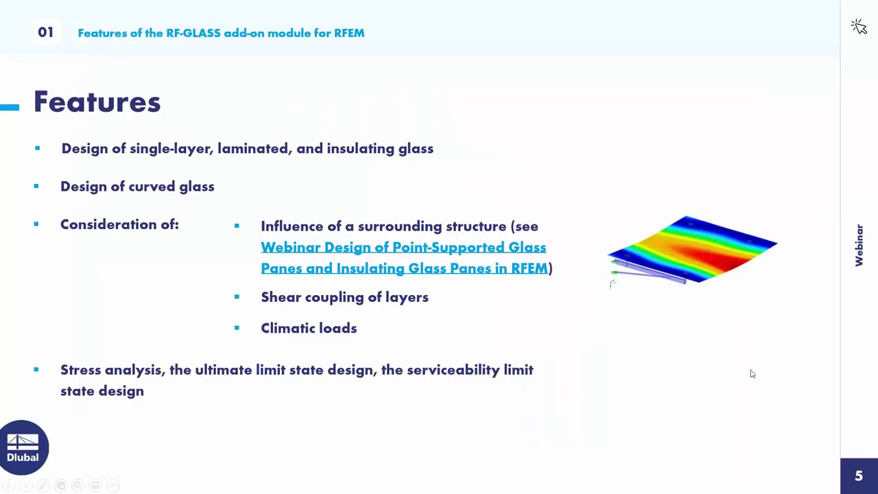
left_click(751, 373)
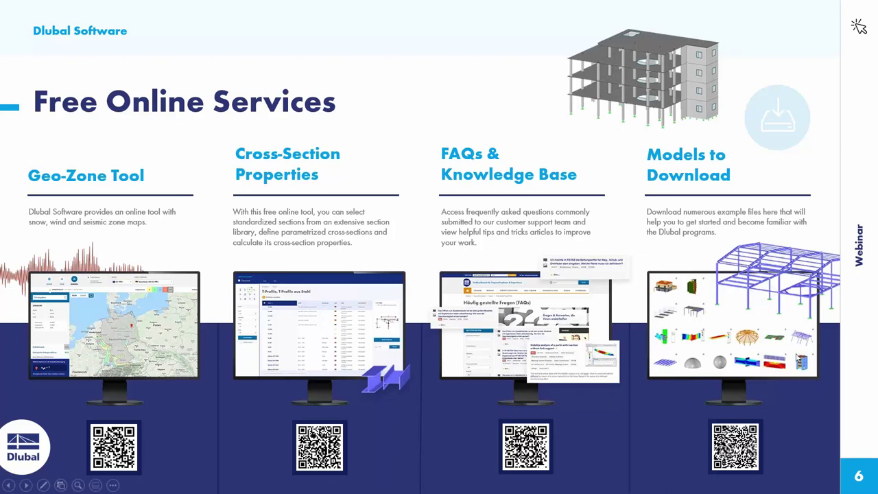
left_click(823, 357)
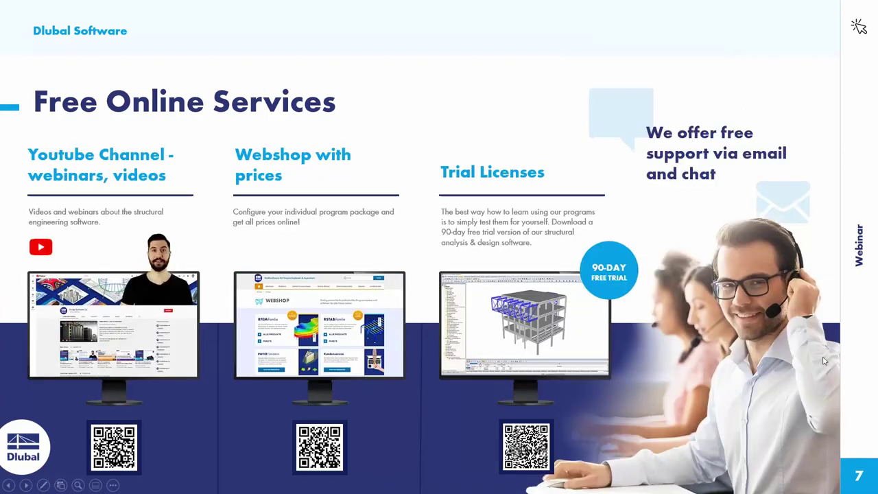